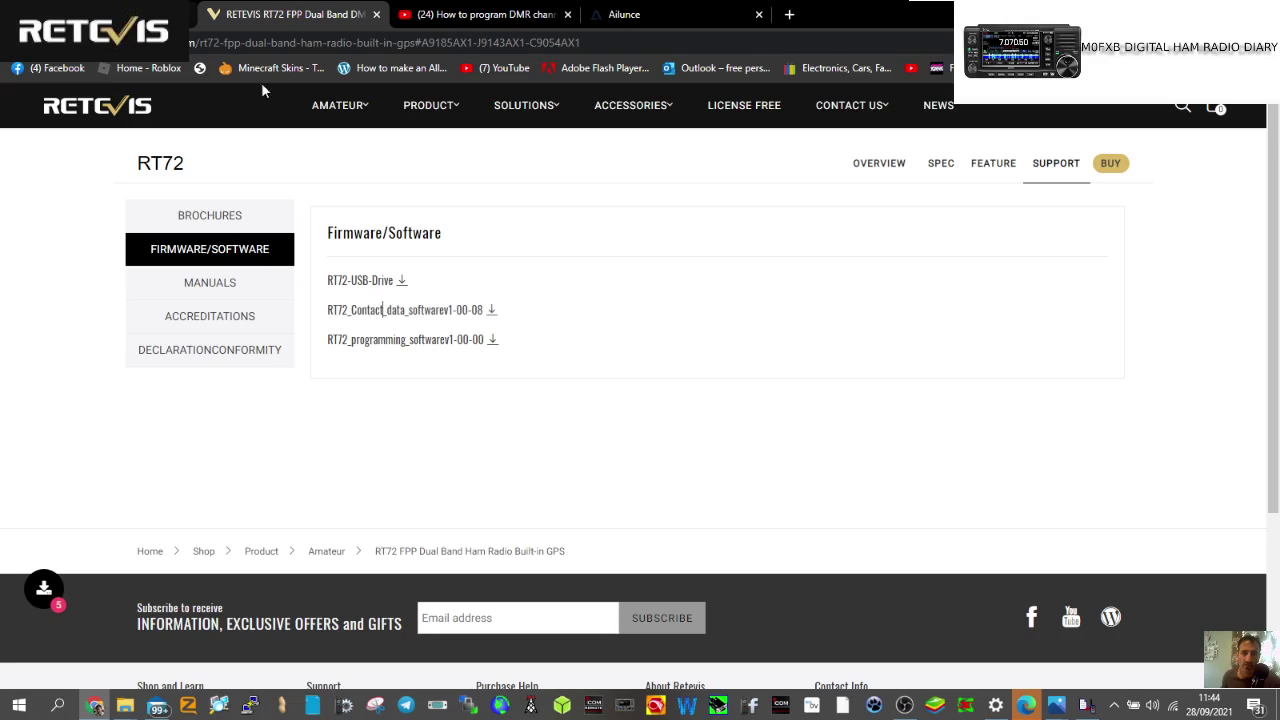
- Look through the Ailunce Resource Center page, from the HD1 resources down to the Digital Contacts export form for the Retevis RT72
{"action": "left_click", "coordinate": [655, 20]}
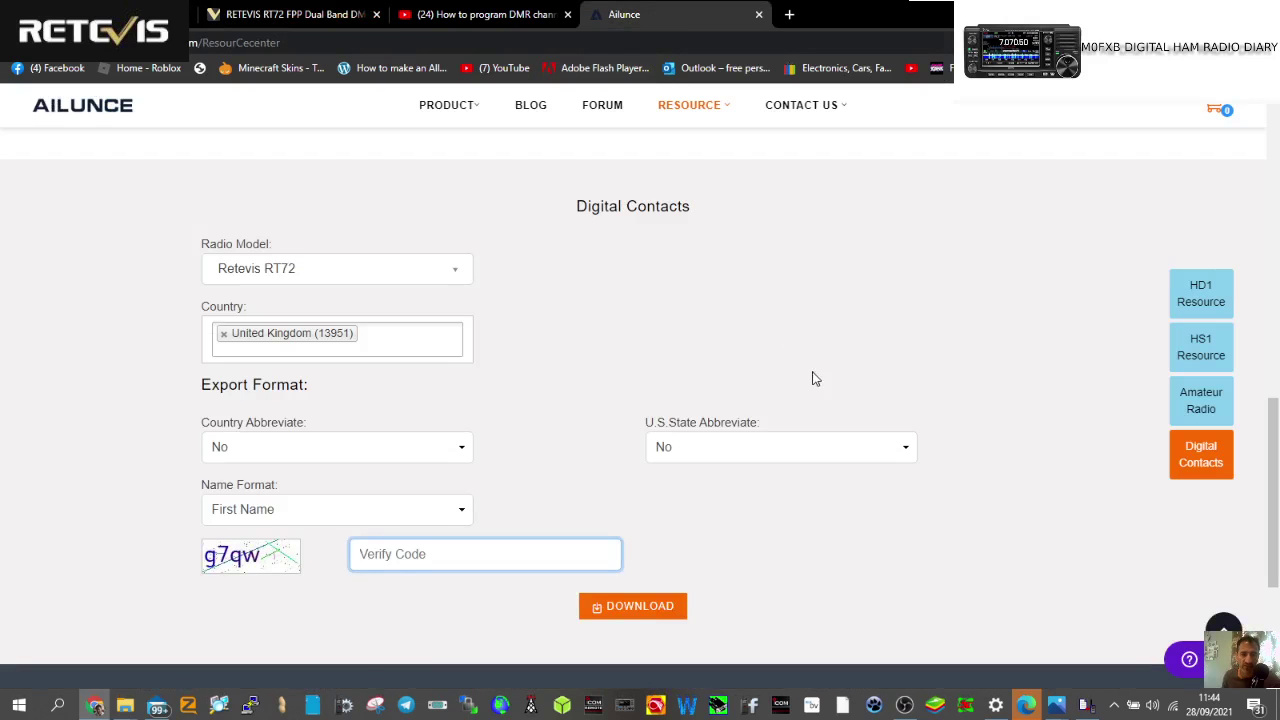
{"action": "scroll", "coordinate": [829, 419], "scroll_direction": "up", "scroll_amount": 4}
{"action": "scroll", "coordinate": [829, 421], "scroll_direction": "up", "scroll_amount": 5}
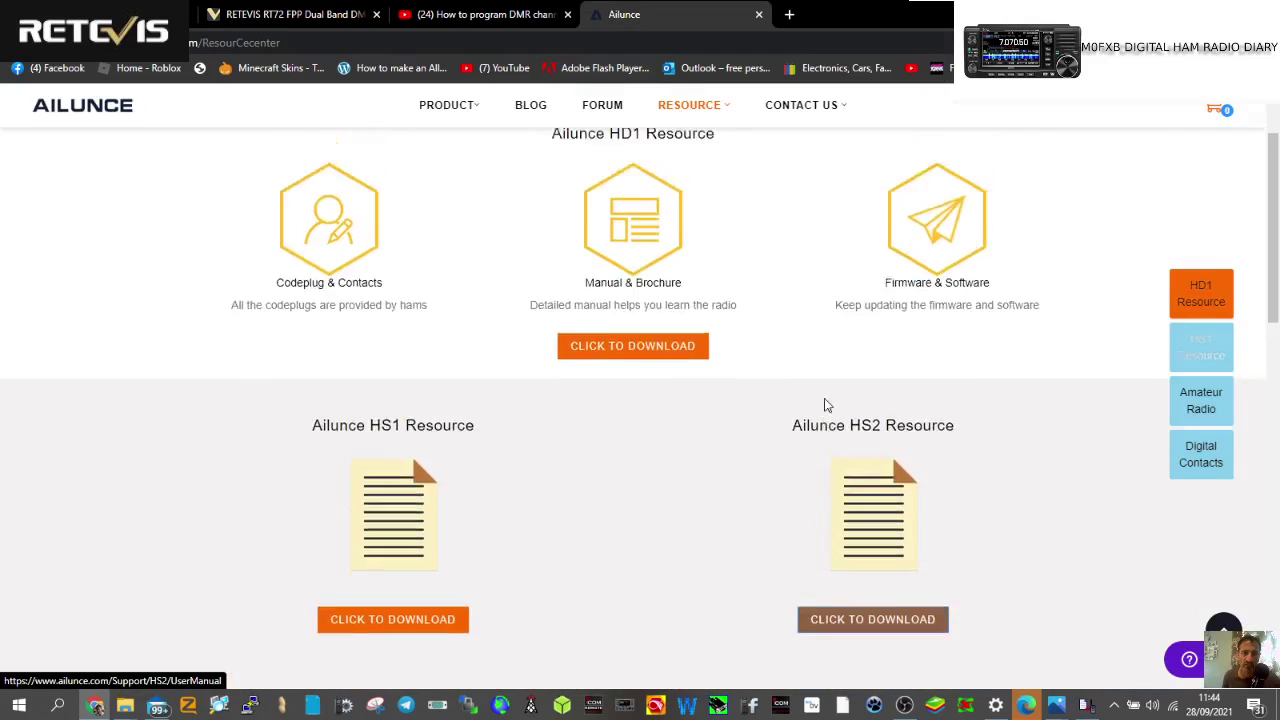
{"action": "scroll", "coordinate": [820, 380], "scroll_direction": "down", "scroll_amount": 5}
{"action": "scroll", "coordinate": [865, 452], "scroll_direction": "up", "scroll_amount": 5}
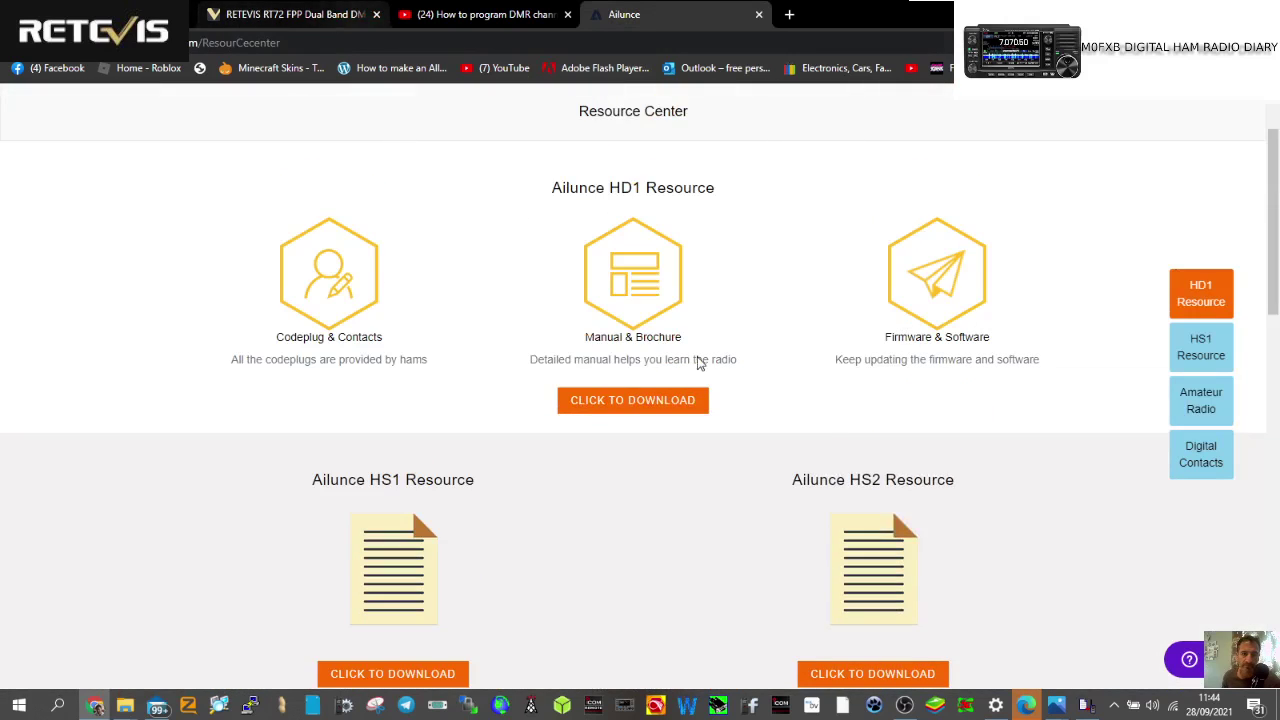
{"action": "scroll", "coordinate": [705, 364], "scroll_direction": "down", "scroll_amount": 4}
{"action": "scroll", "coordinate": [643, 303], "scroll_direction": "up", "scroll_amount": 5}
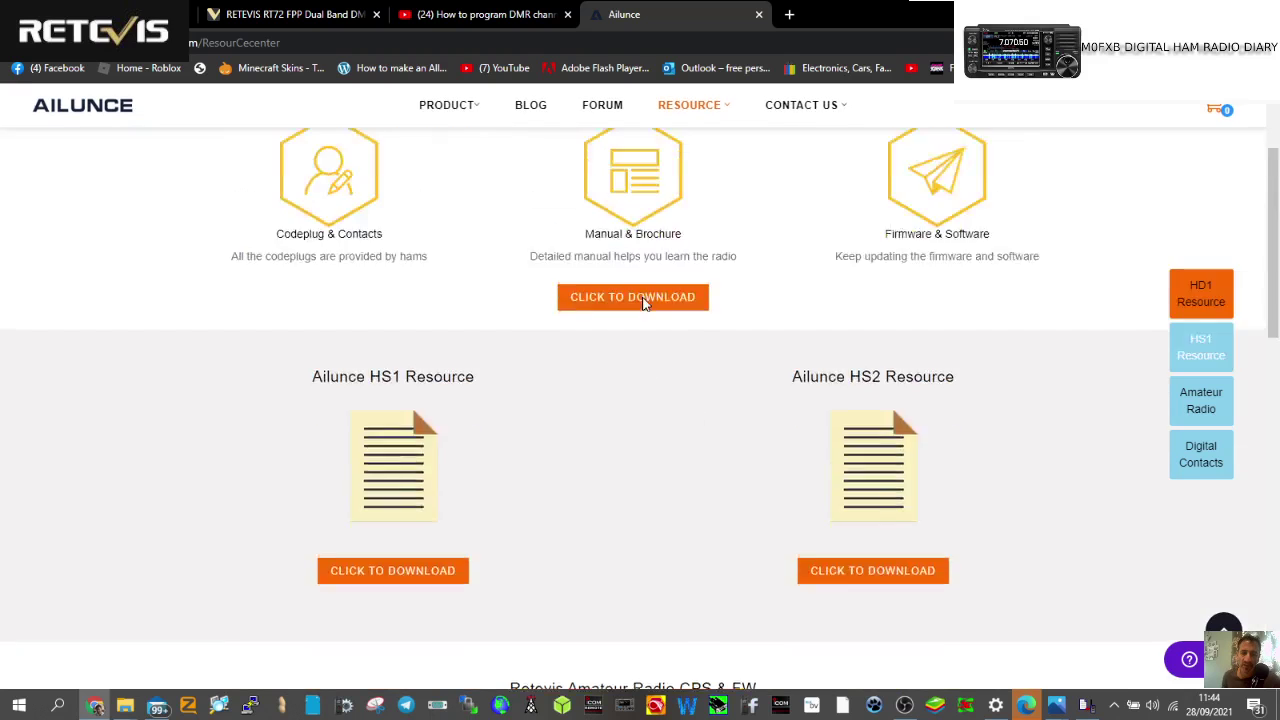
{"action": "scroll", "coordinate": [650, 320], "scroll_direction": "down", "scroll_amount": 6}
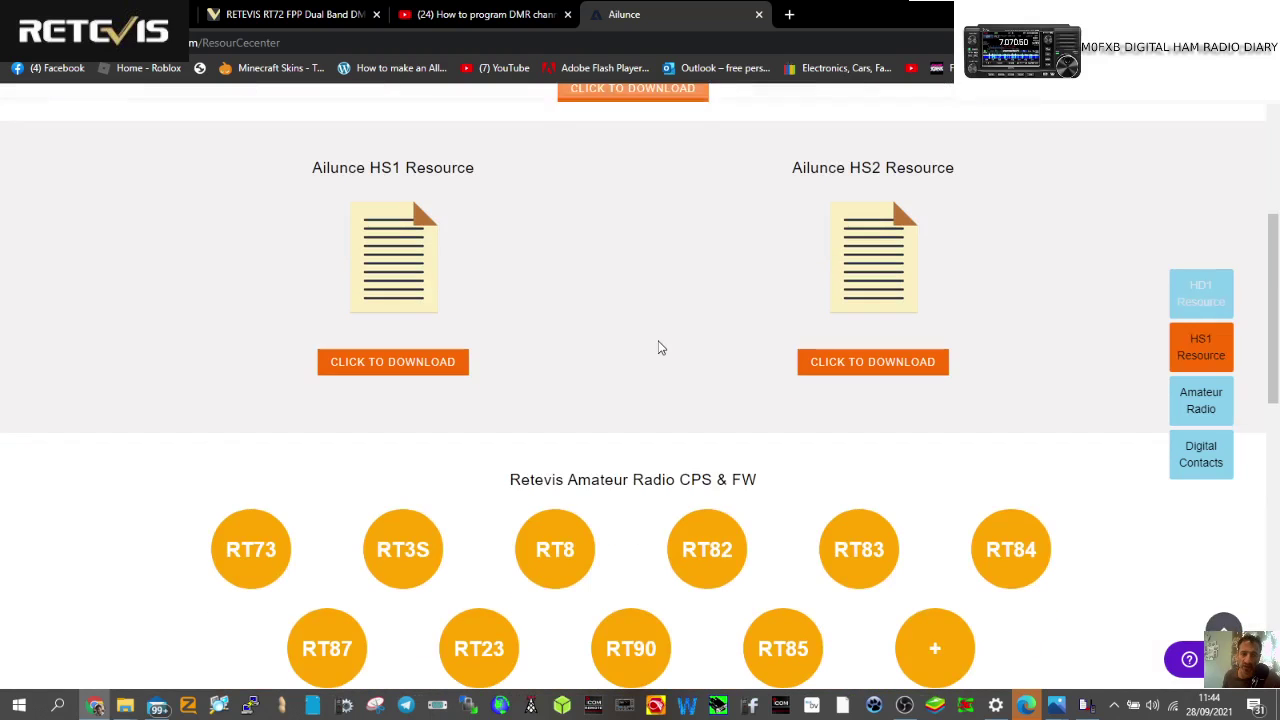
{"action": "scroll", "coordinate": [608, 400], "scroll_direction": "down", "scroll_amount": 3}
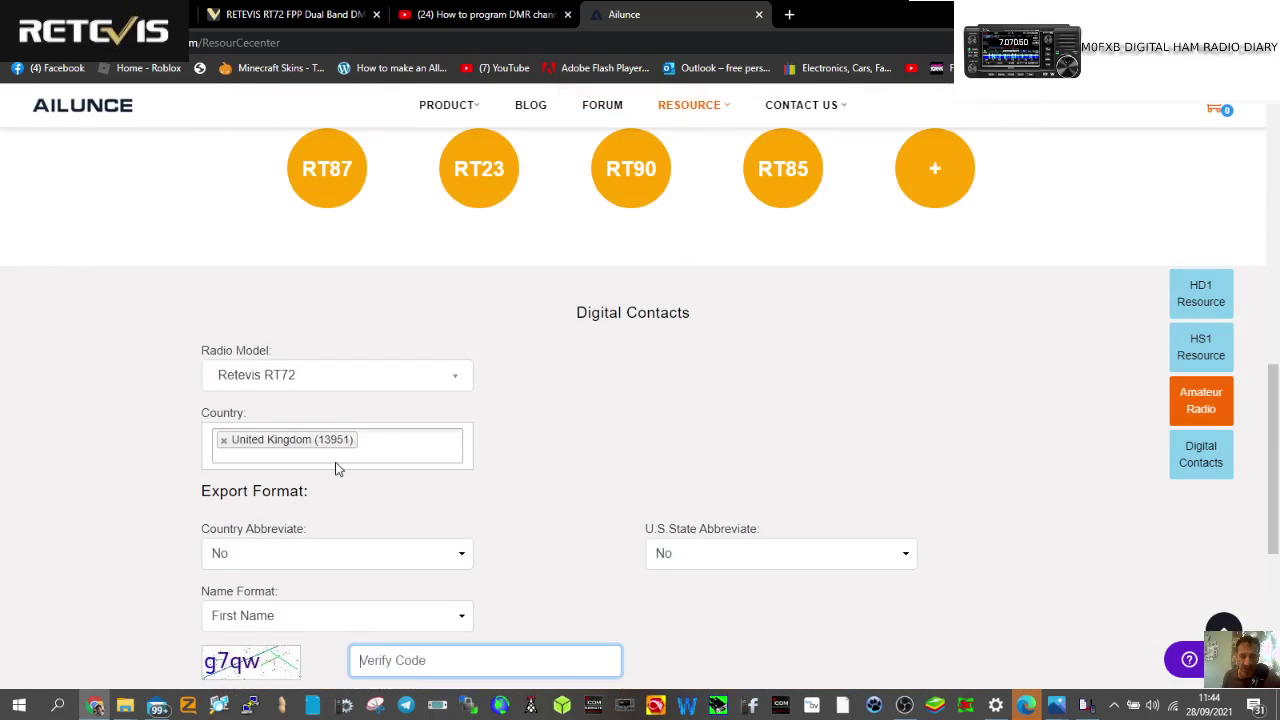
{"action": "scroll", "coordinate": [337, 466], "scroll_direction": "down", "scroll_amount": 3}
{"action": "scroll", "coordinate": [374, 257], "scroll_direction": "up", "scroll_amount": 2}
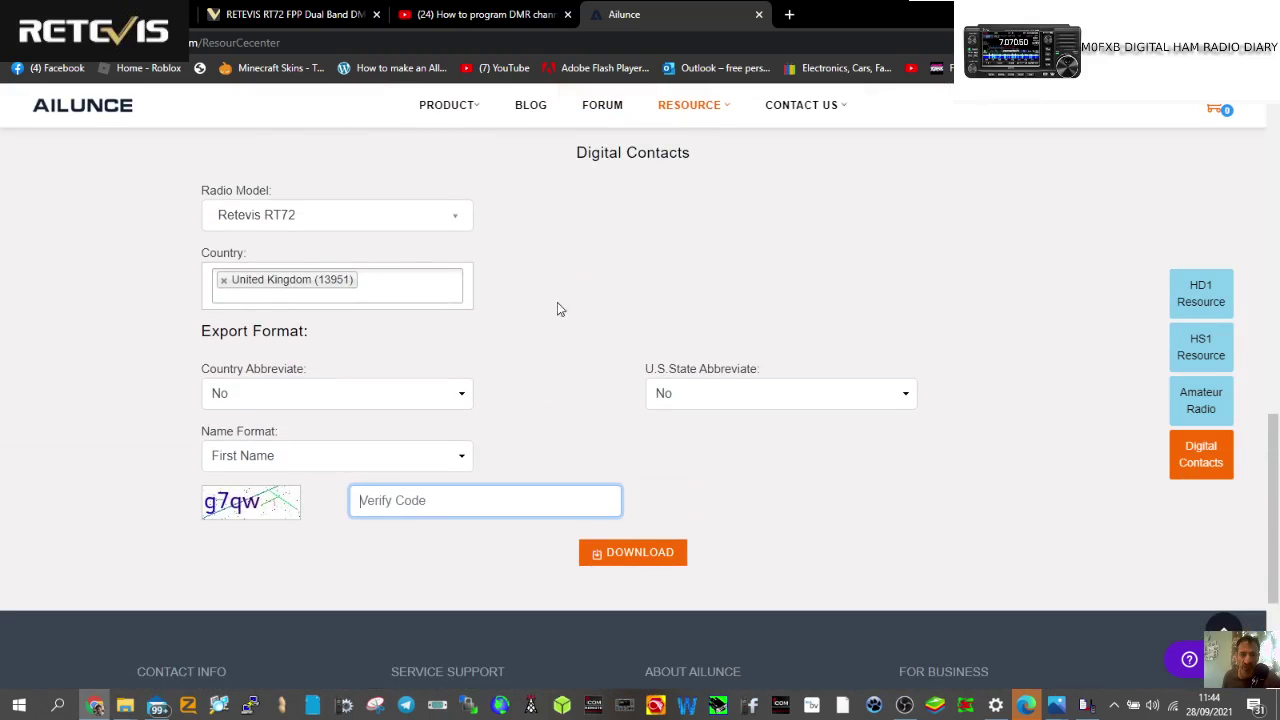
{"action": "scroll", "coordinate": [560, 309], "scroll_direction": "up", "scroll_amount": 4}
- Download the RT72_programming_softwarev1-00-00 package from the Retevis RT72 support page and dismiss the download list
{"action": "left_click", "coordinate": [275, 18]}
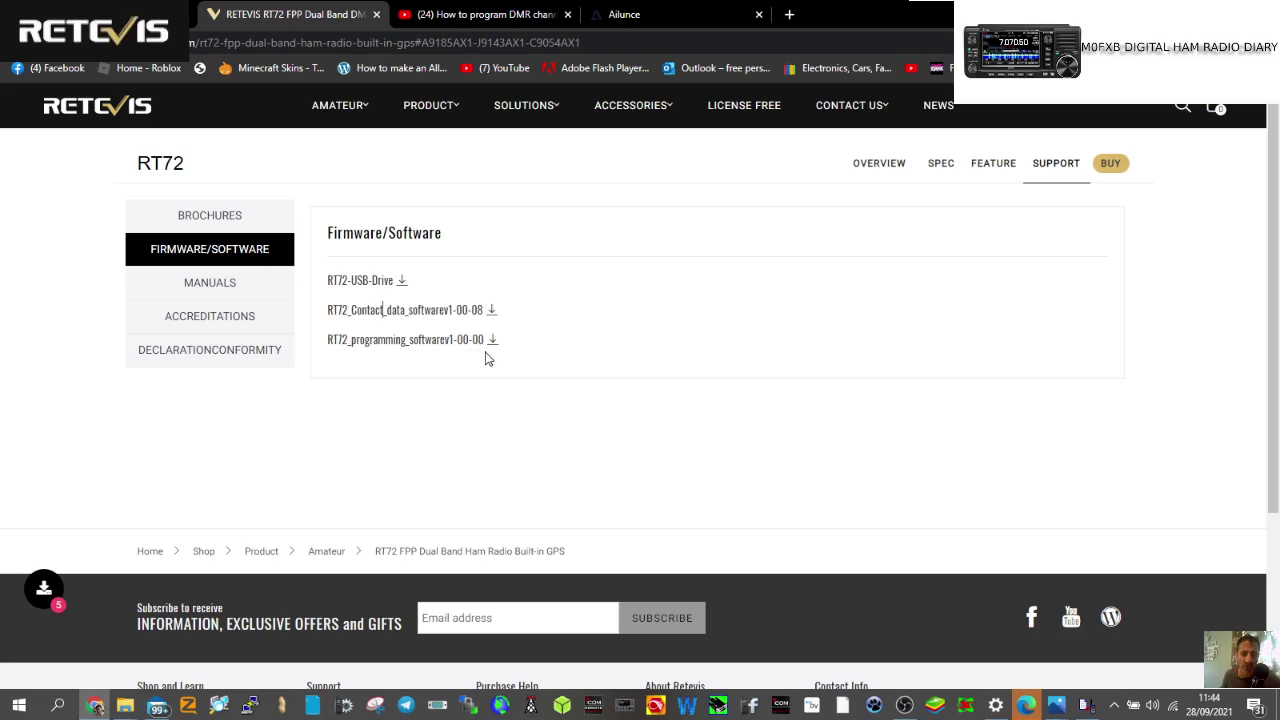
{"action": "left_click", "coordinate": [411, 341]}
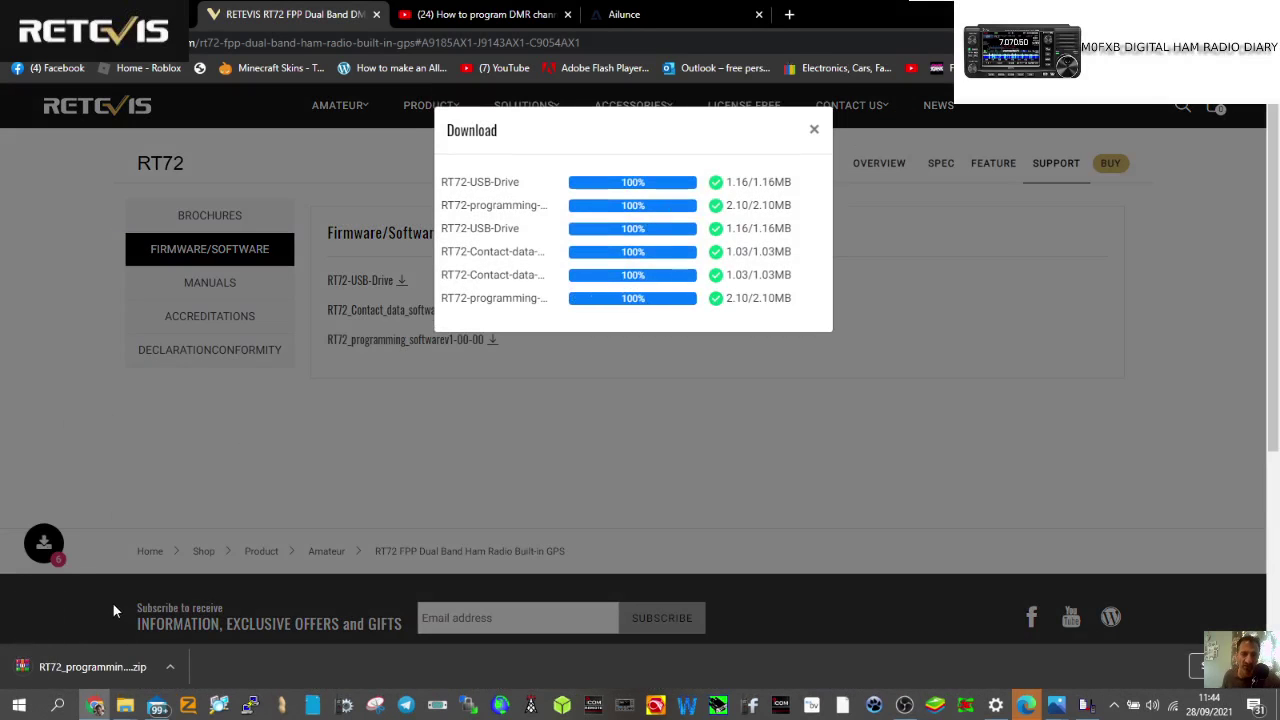
{"action": "left_click", "coordinate": [814, 129]}
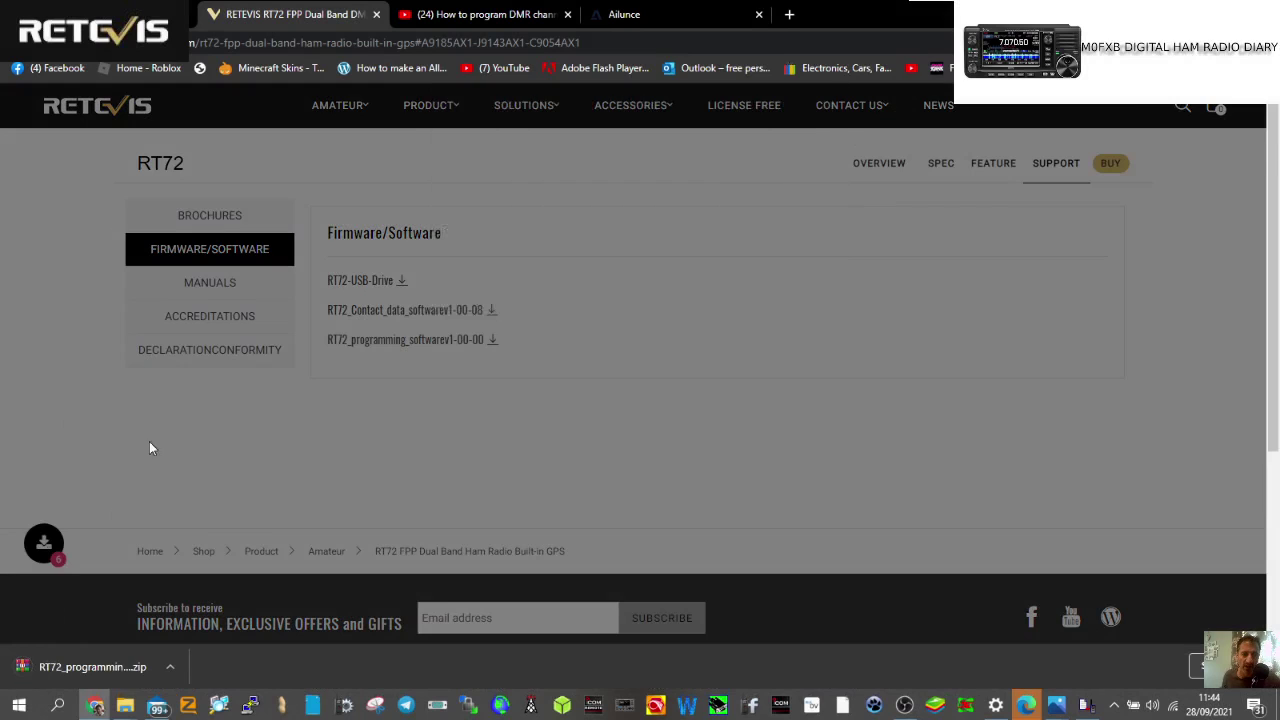
- Inspect the contents of the downloaded RT72 programming software archive, then close it
{"action": "left_click", "coordinate": [85, 676]}
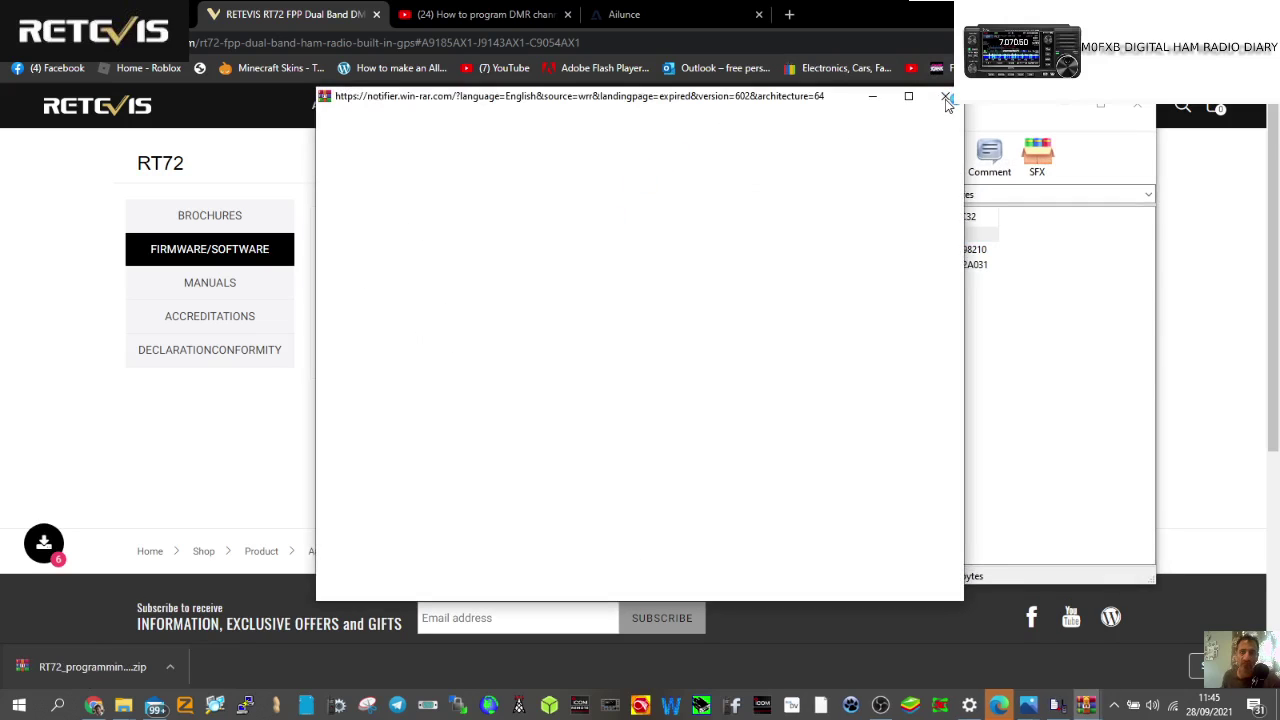
{"action": "left_click", "coordinate": [946, 97]}
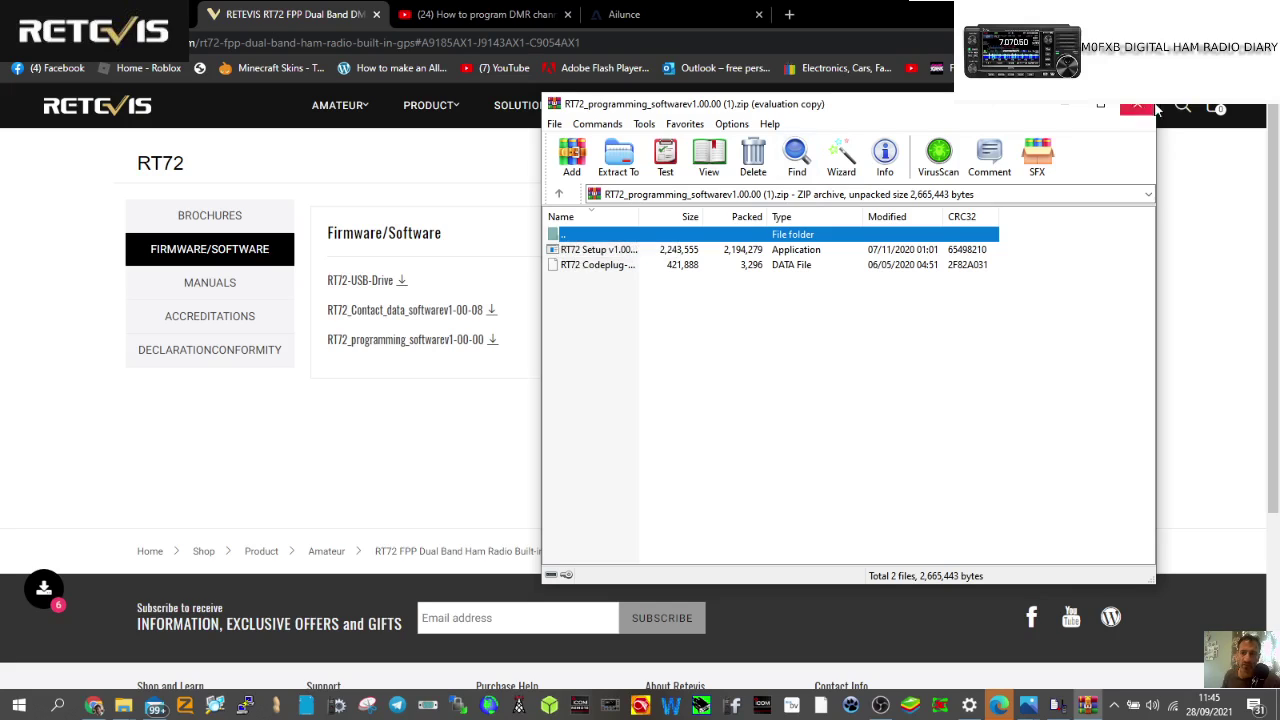
{"action": "left_click", "coordinate": [1139, 108]}
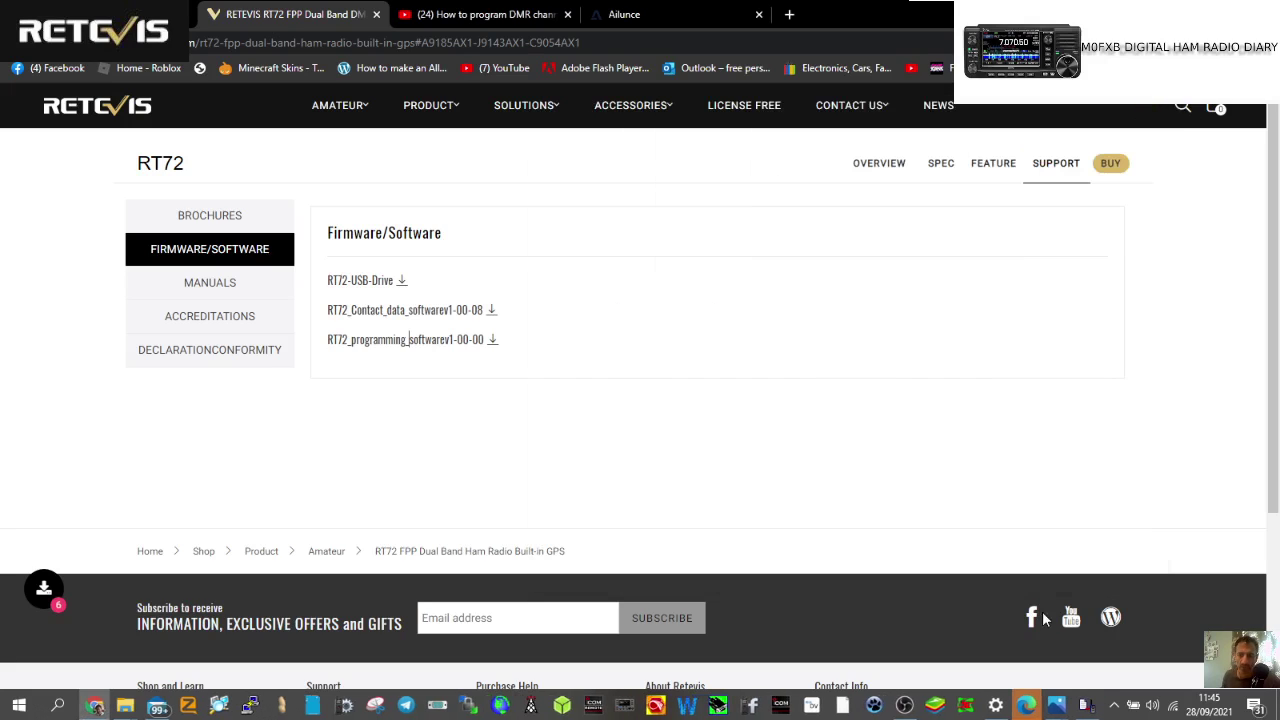
- Switch to the RT72 programming software and open the RT72-L0202001.data codeplug from the BIN folder
{"action": "left_click", "coordinate": [1087, 705]}
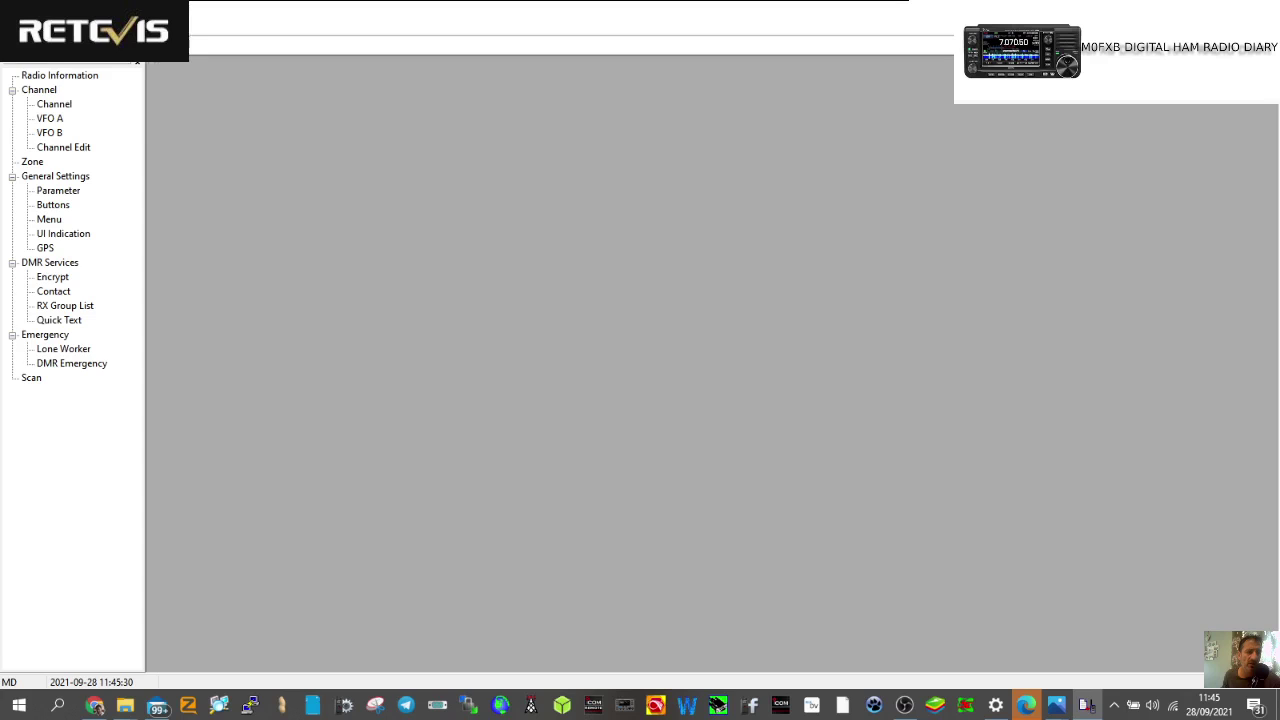
{"action": "left_click", "coordinate": [25, 45]}
{"action": "left_click", "coordinate": [76, 70]}
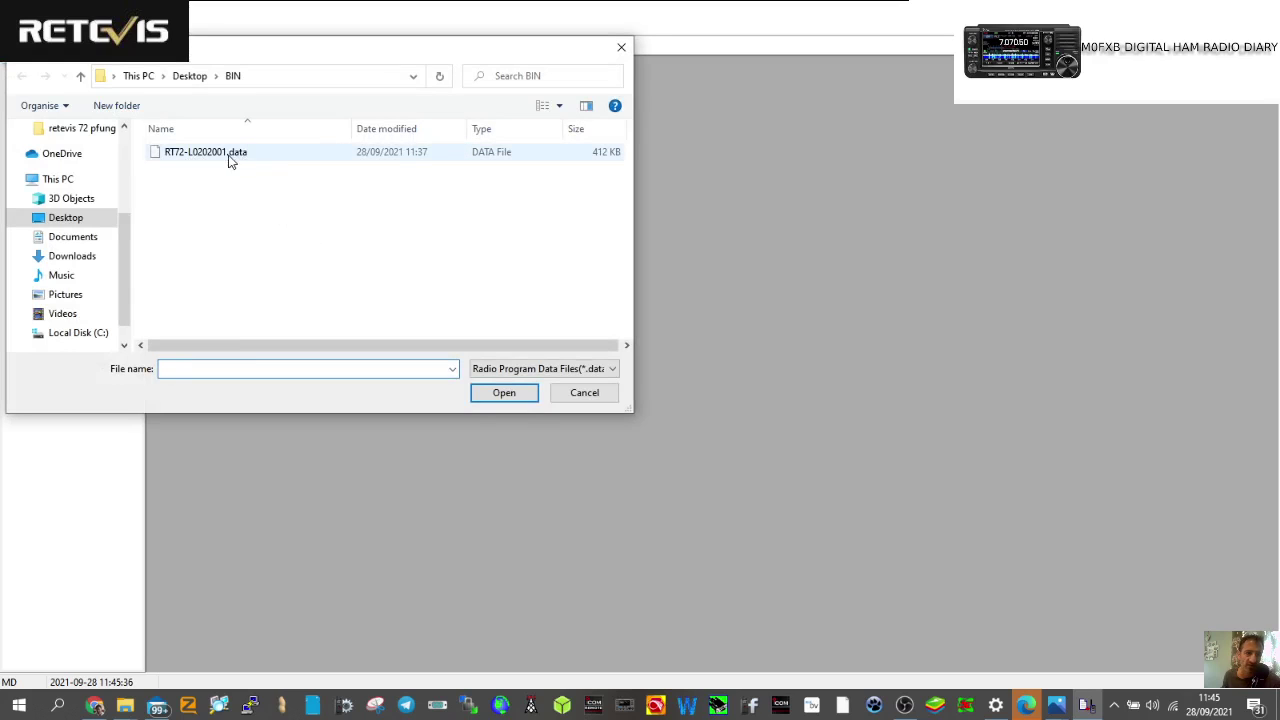
{"action": "double_click", "coordinate": [190, 152]}
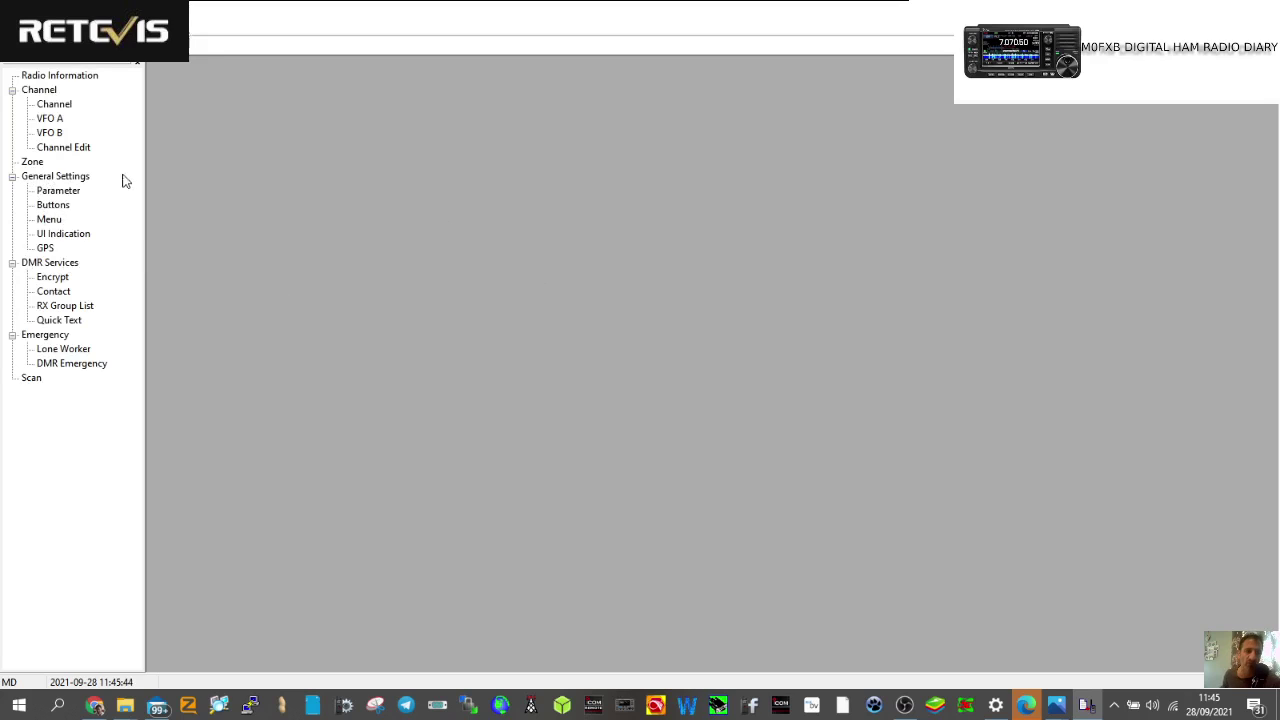
- Open the general Parameter settings and review the radio ID, boot screen and radio alias fields
{"action": "double_click", "coordinate": [62, 192]}
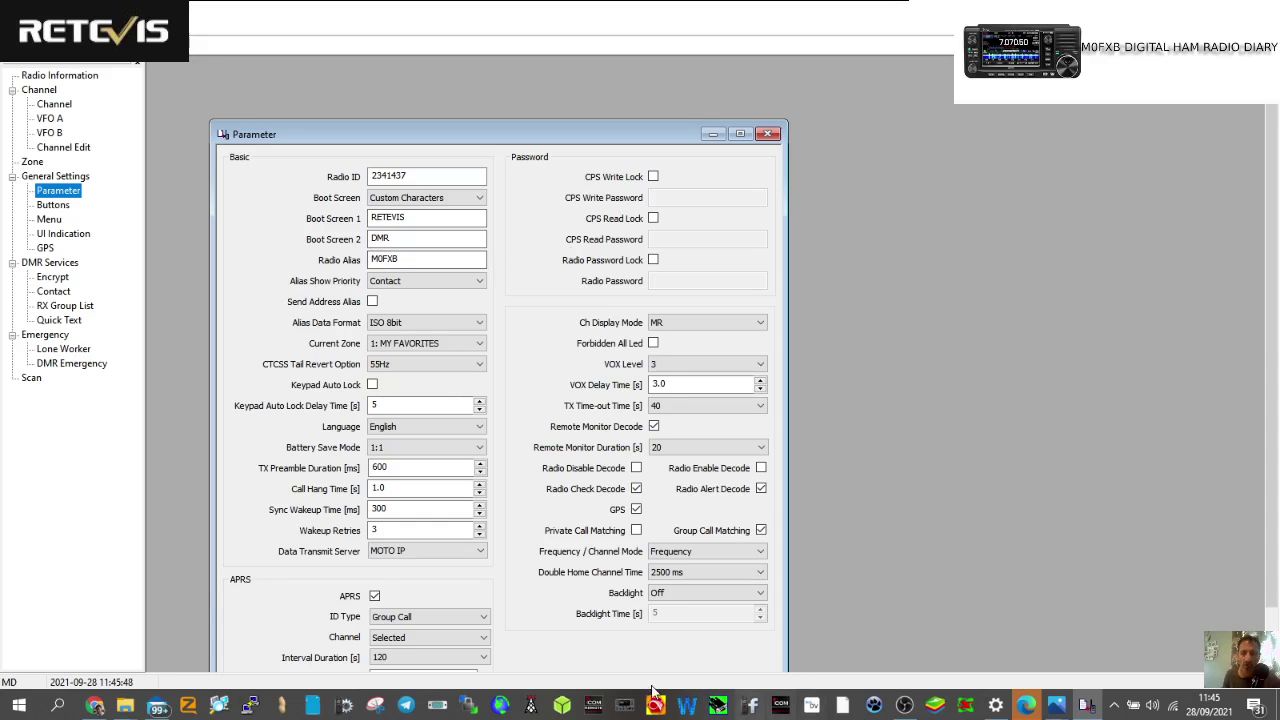
{"action": "left_click_drag", "start_coordinate": [627, 138], "coordinate": [784, 89]}
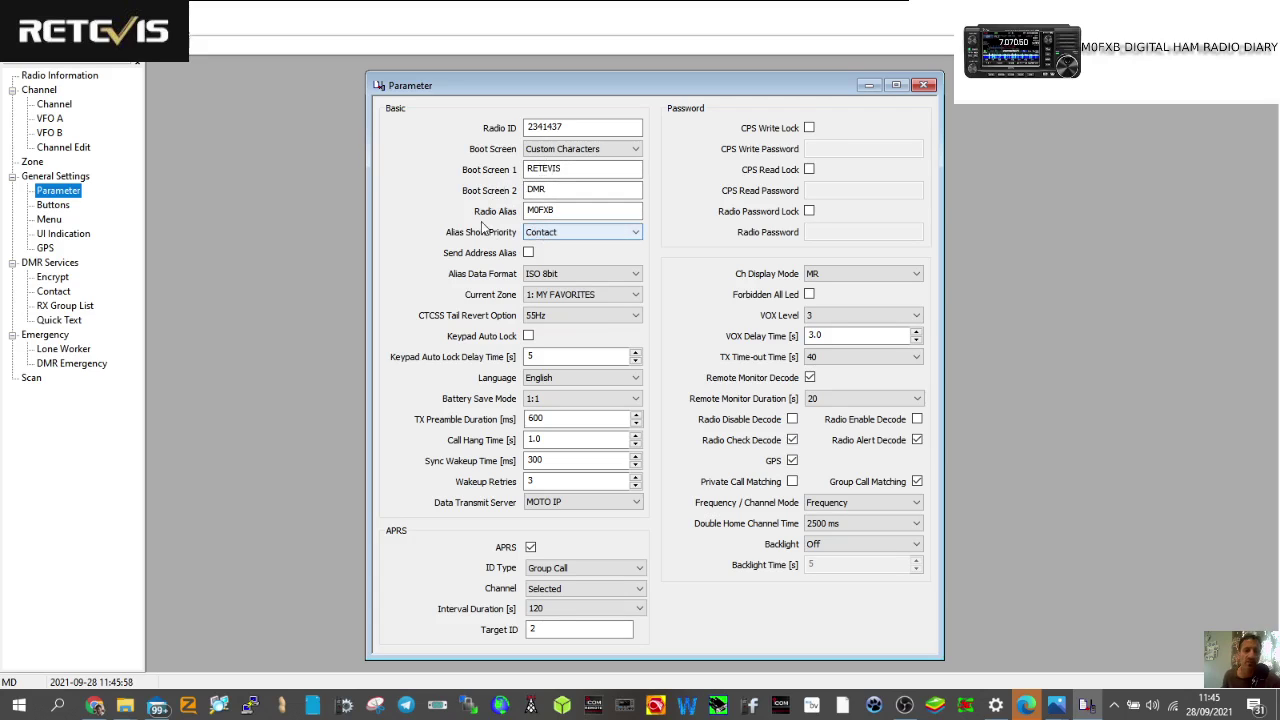
{"action": "left_click", "coordinate": [560, 210]}
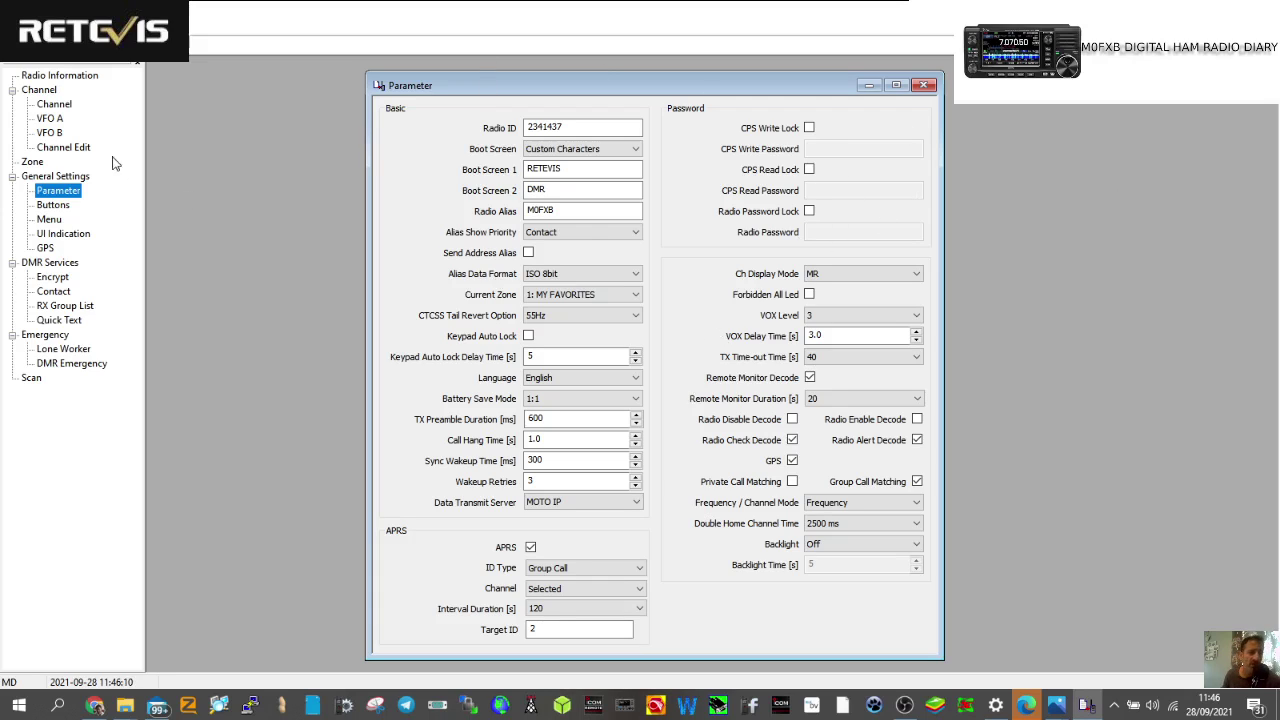
- View the VFO settings and the channel list, and examine the detailed settings of the GB3WR channel
{"action": "double_click", "coordinate": [52, 119]}
{"action": "double_click", "coordinate": [51, 134]}
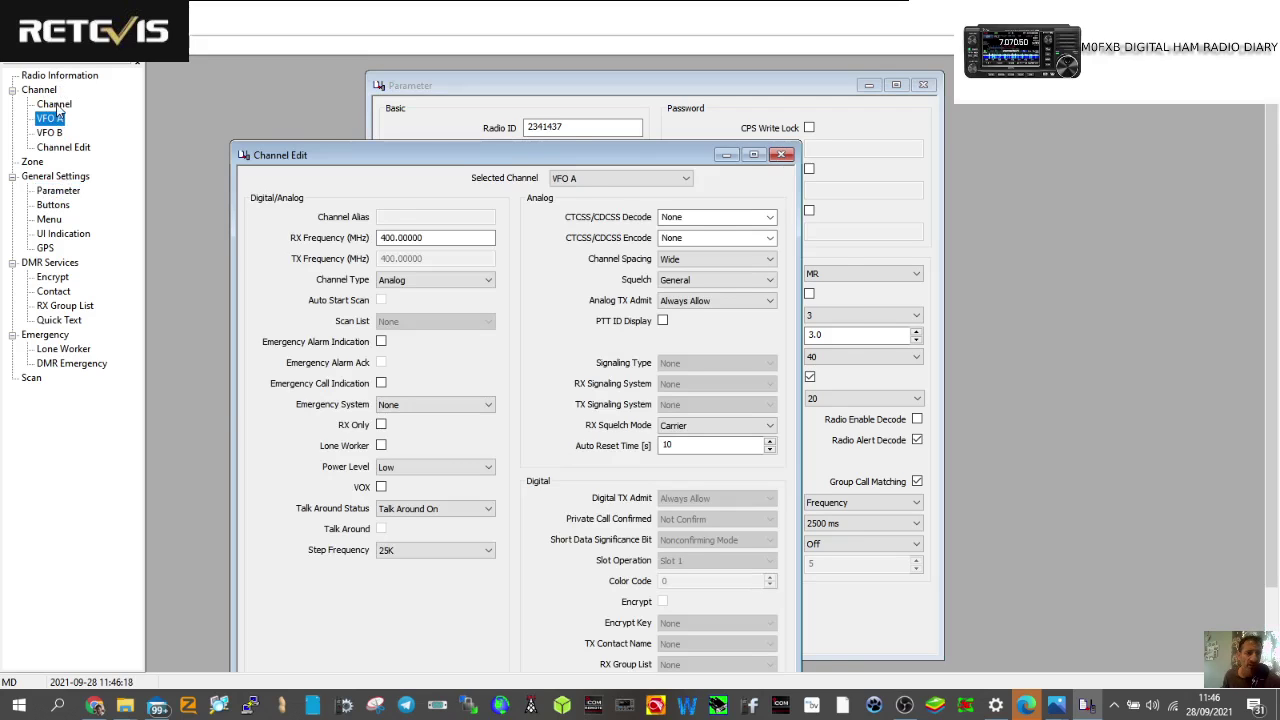
{"action": "double_click", "coordinate": [55, 104]}
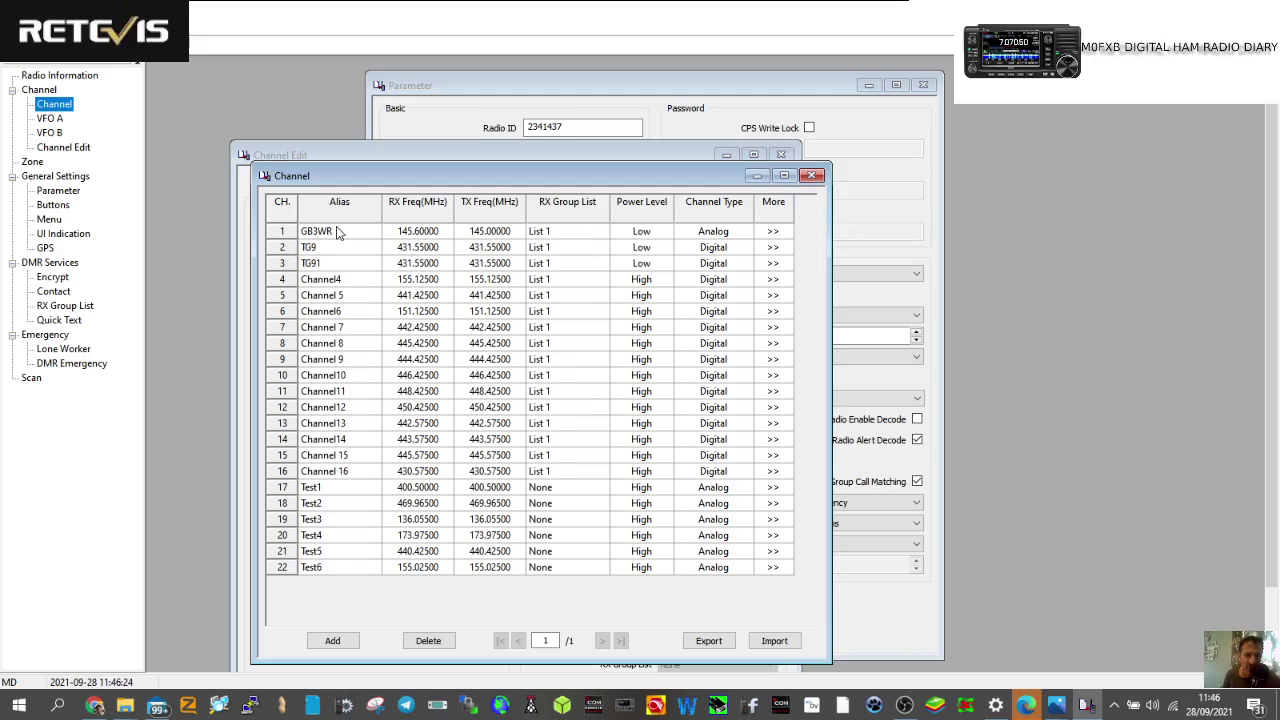
{"action": "left_click", "coordinate": [774, 234]}
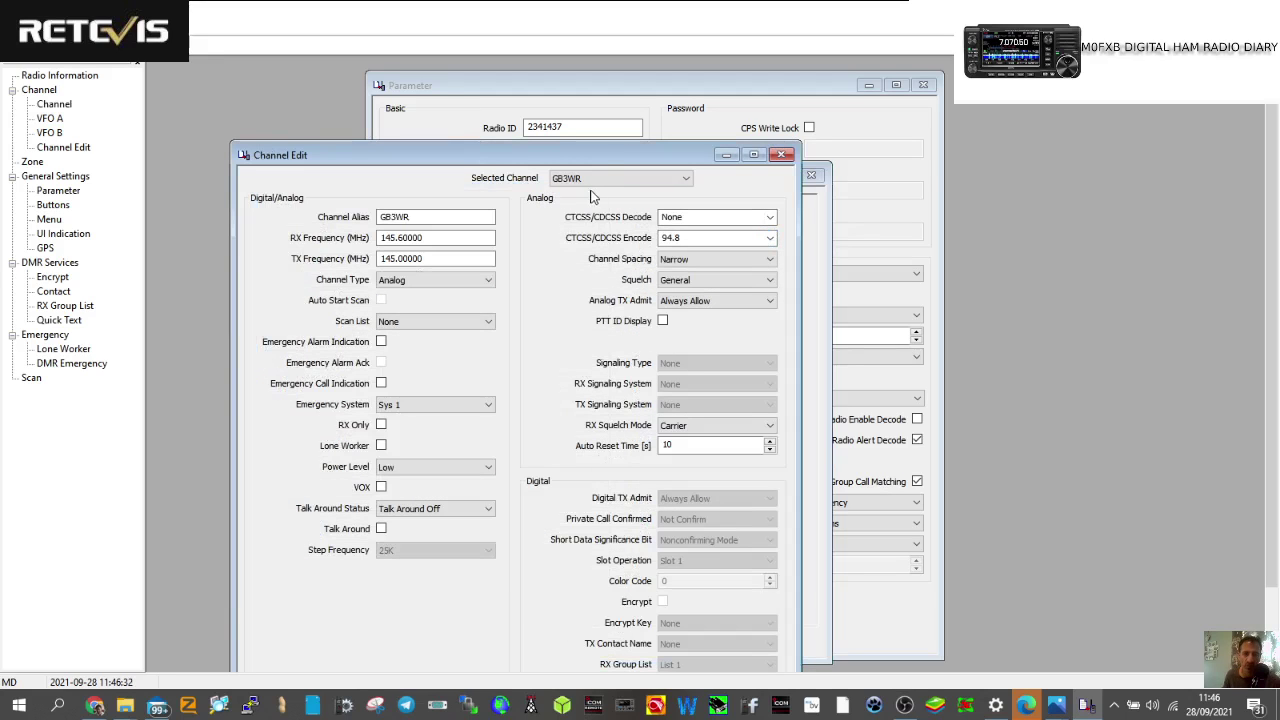
{"action": "left_click_drag", "start_coordinate": [604, 153], "coordinate": [670, 85]}
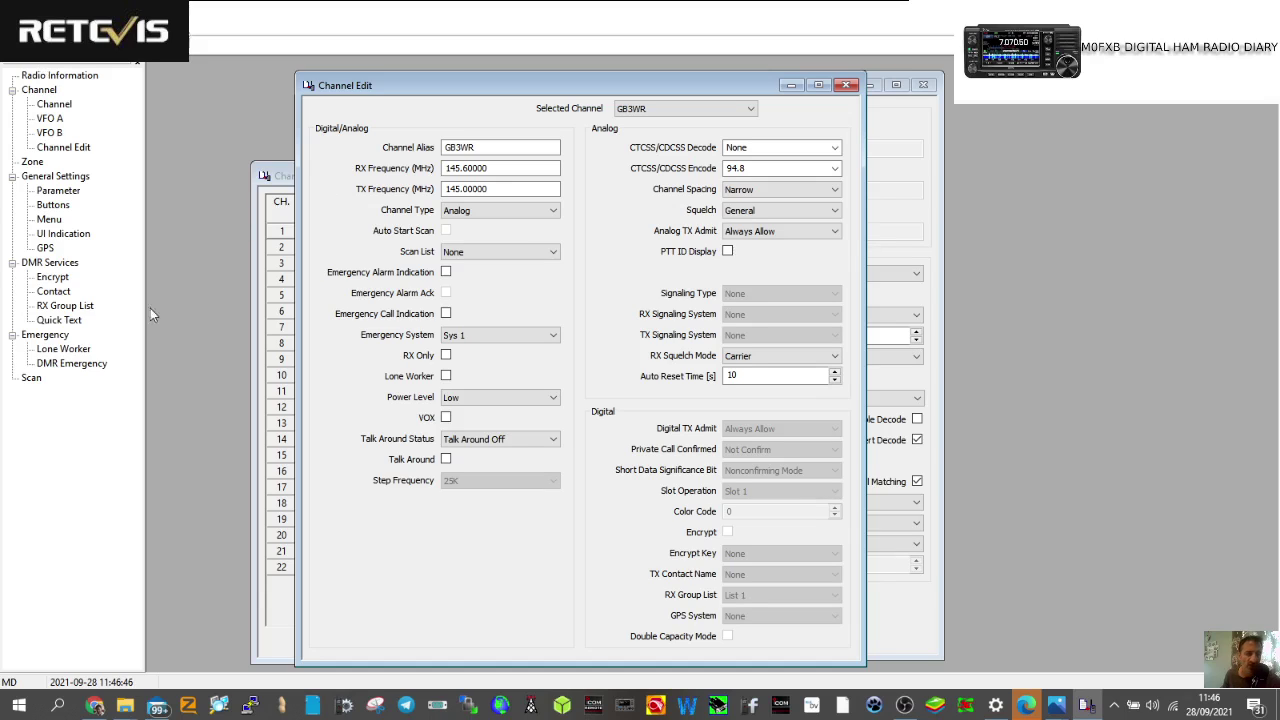
- Add a group call to the DMR contacts with the alias TG2350 and call ID 2350
{"action": "left_click", "coordinate": [58, 294]}
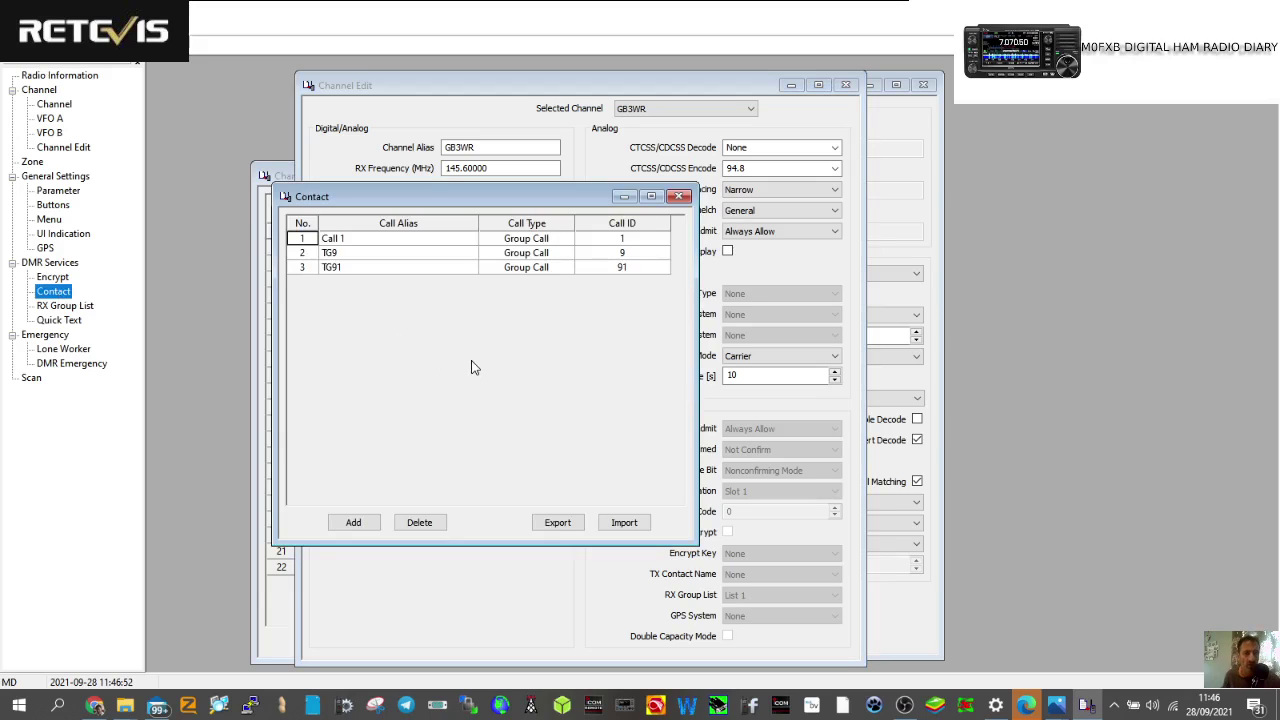
{"action": "double_click", "coordinate": [369, 253]}
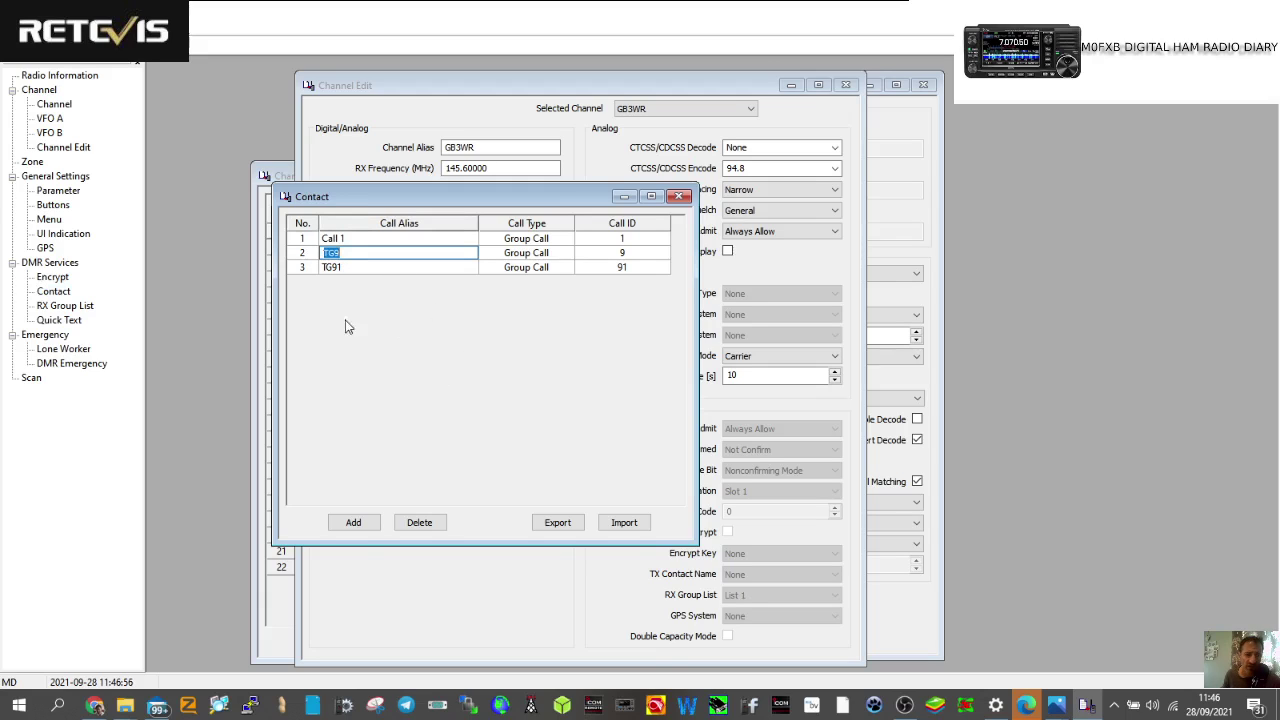
{"action": "left_click", "coordinate": [351, 523]}
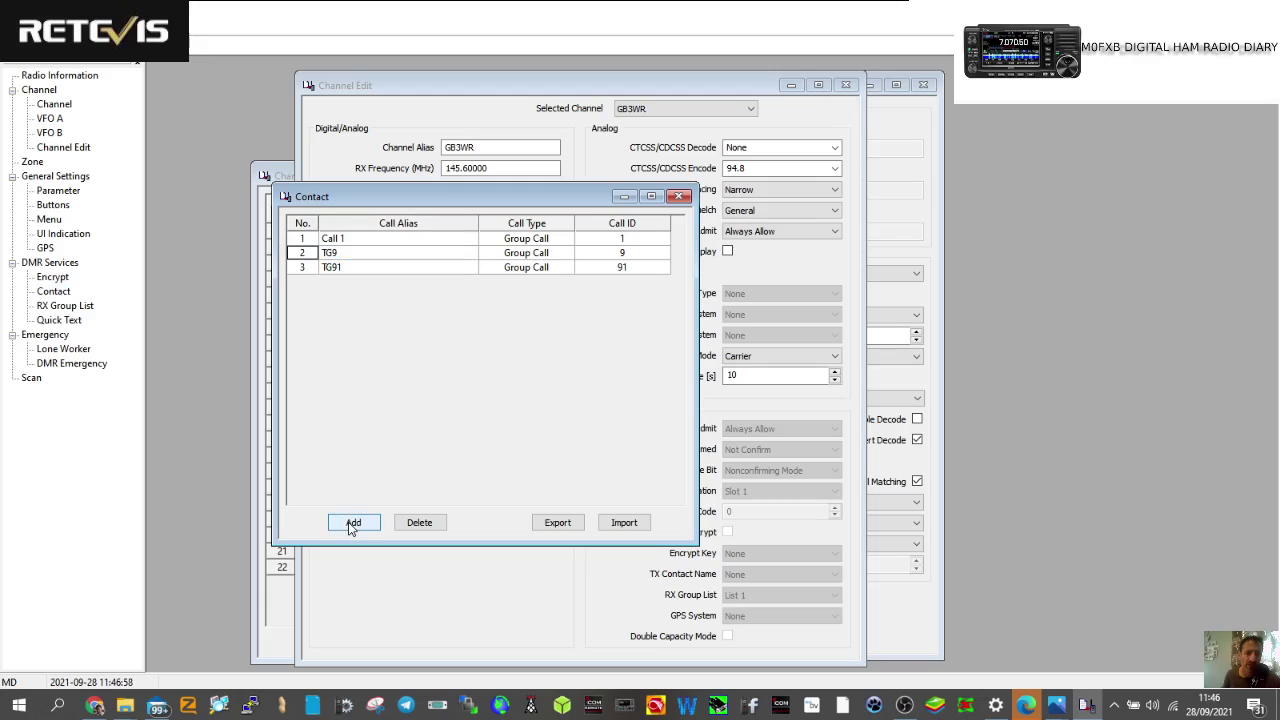
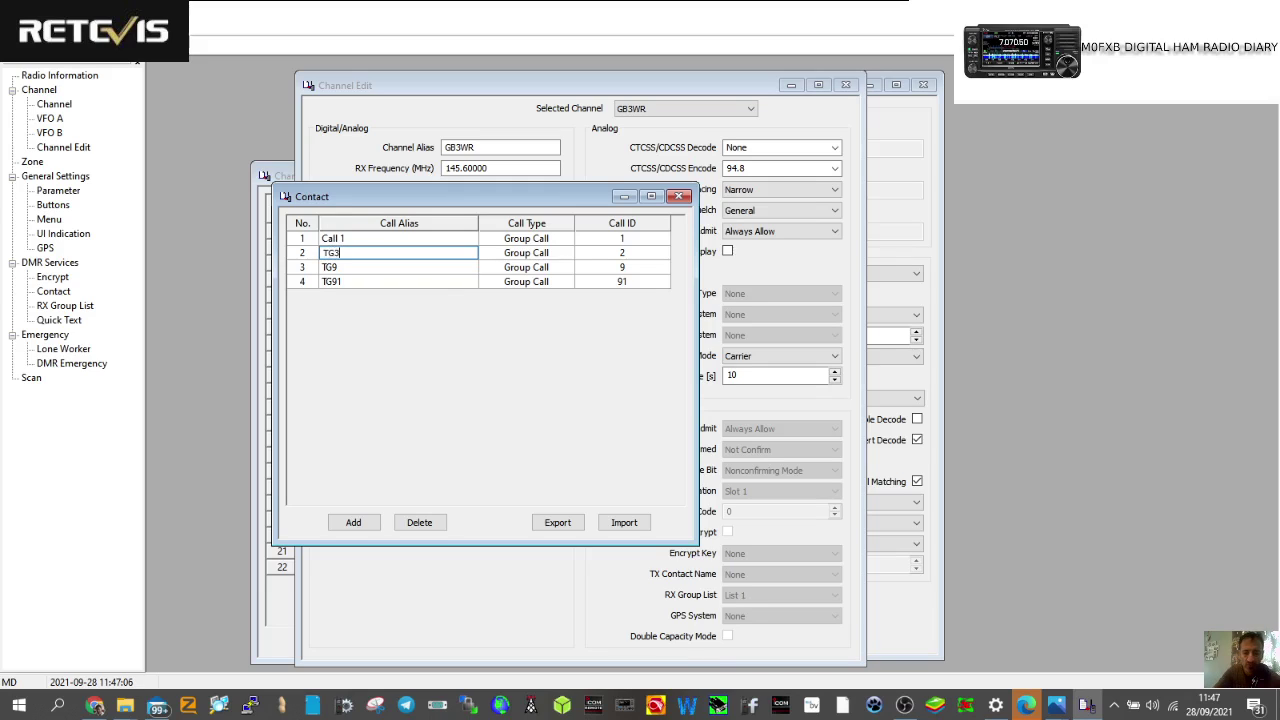
{"action": "type", "text": "0"}
{"action": "left_click", "coordinate": [630, 254]}
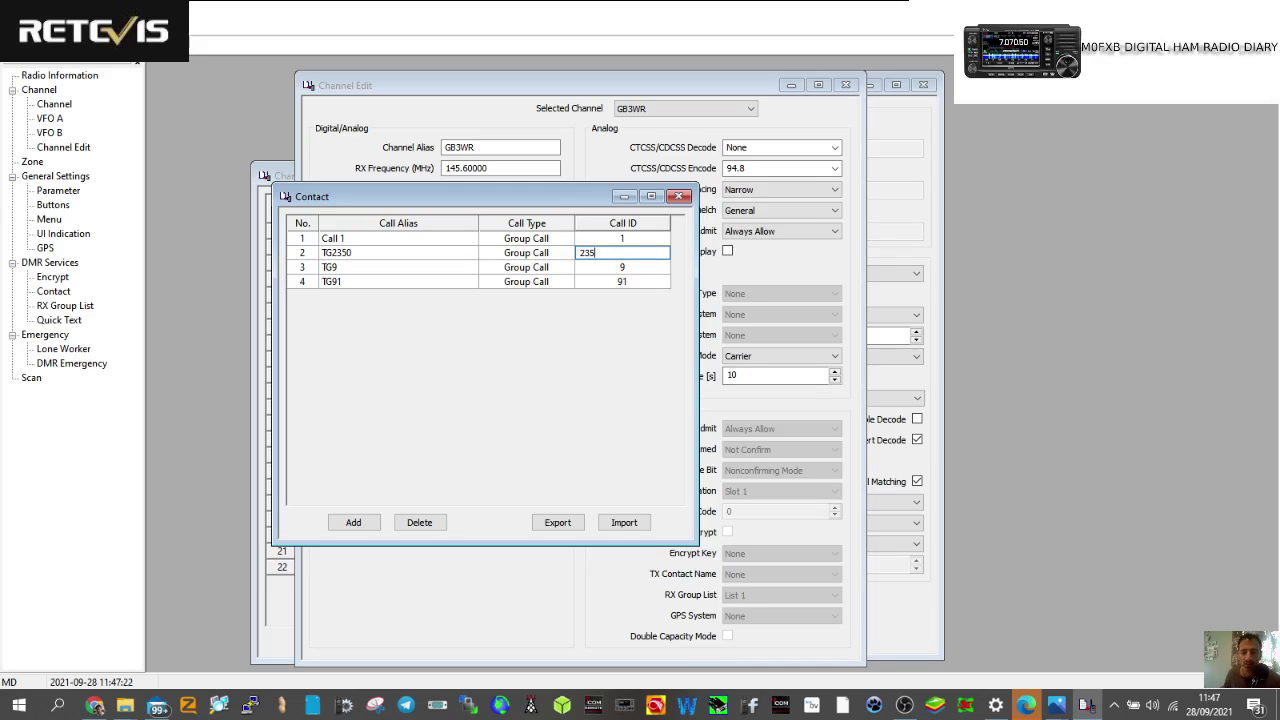
{"action": "key", "text": "ctrl+z"}
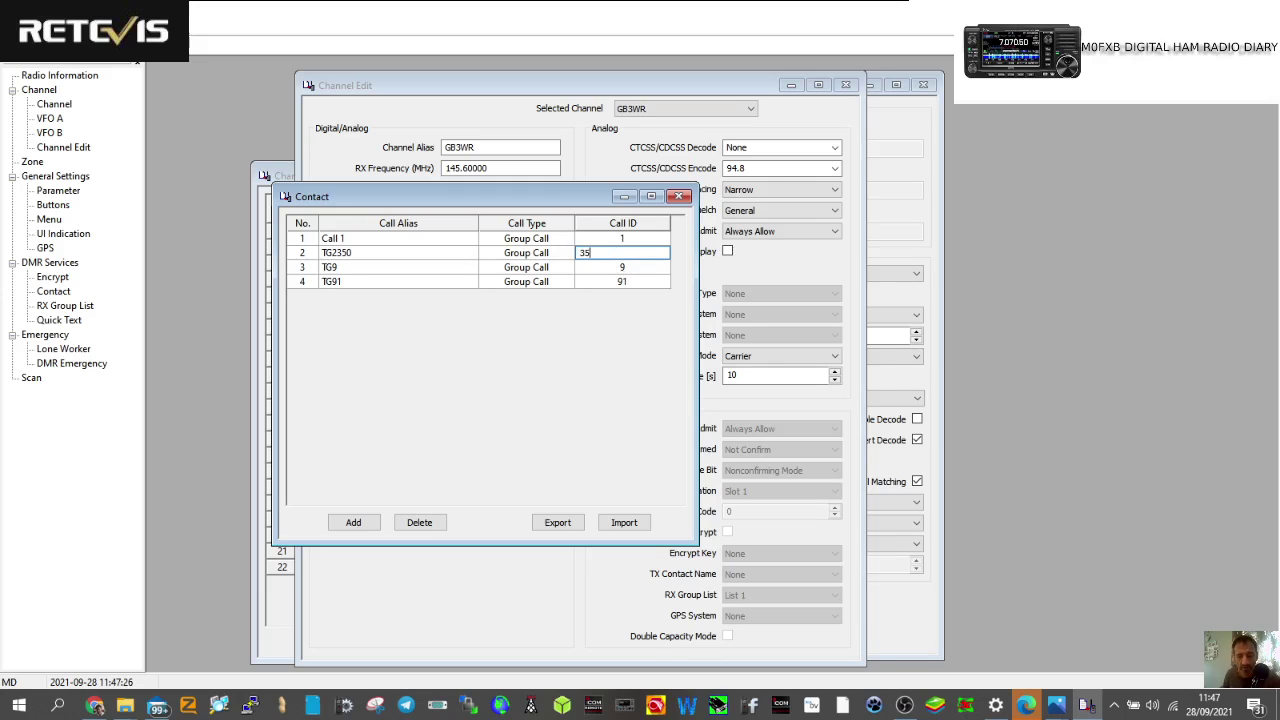
{"action": "key", "text": "BackSpace"}
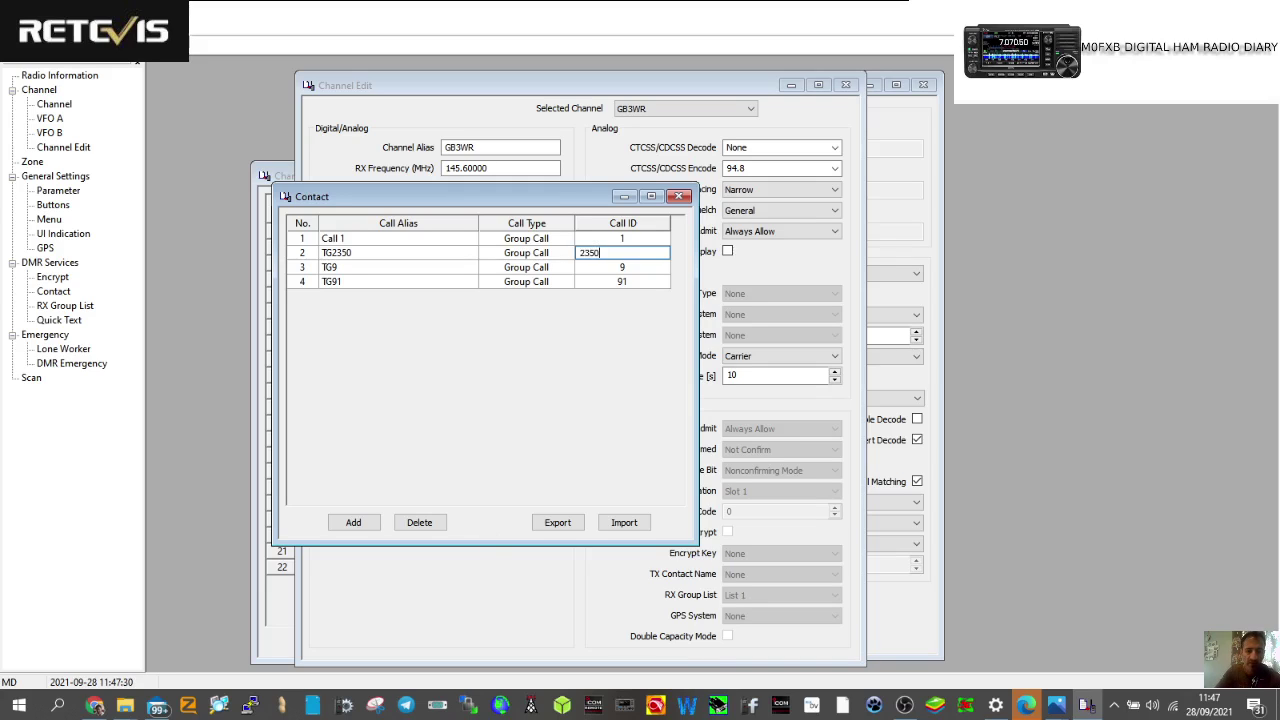
- Add a group call contact with the alias TG2352, and set the call ID in the contact list's second row to 2352
{"action": "left_click", "coordinate": [355, 528]}
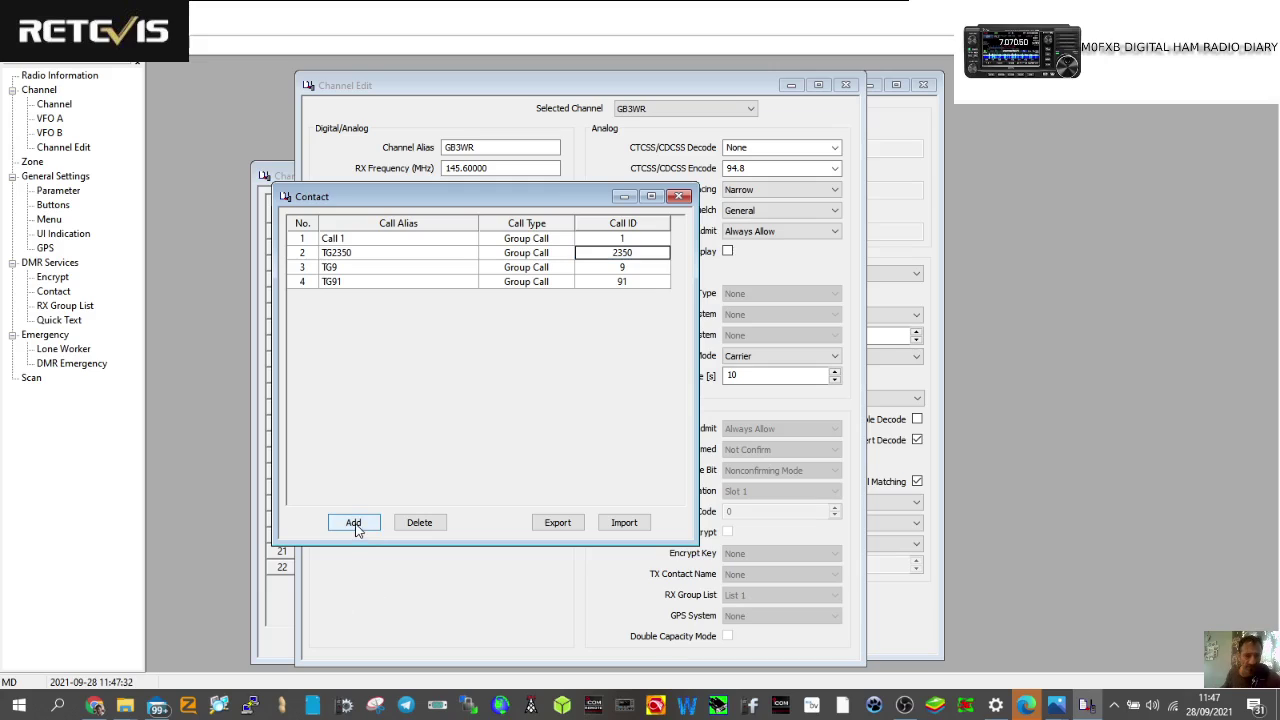
{"action": "left_click", "coordinate": [362, 528]}
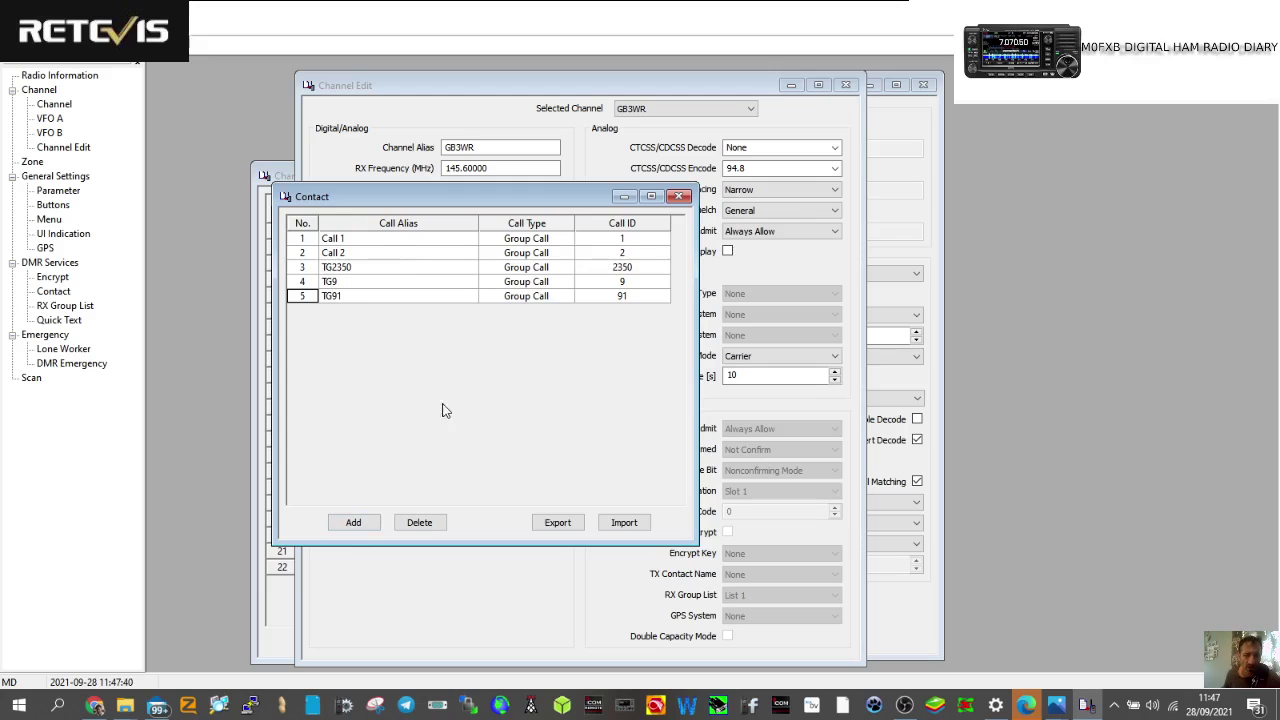
{"action": "left_click", "coordinate": [379, 256]}
{"action": "left_click", "coordinate": [378, 252]}
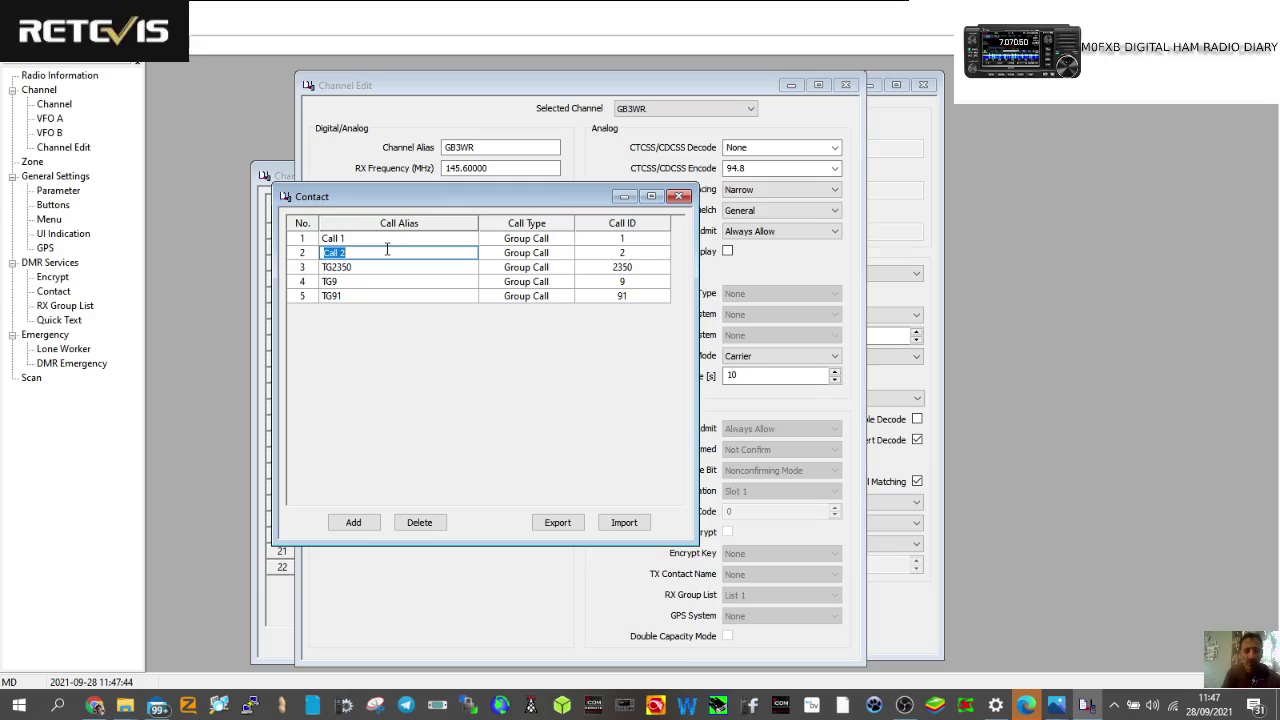
{"action": "type", "text": "TG2352"}
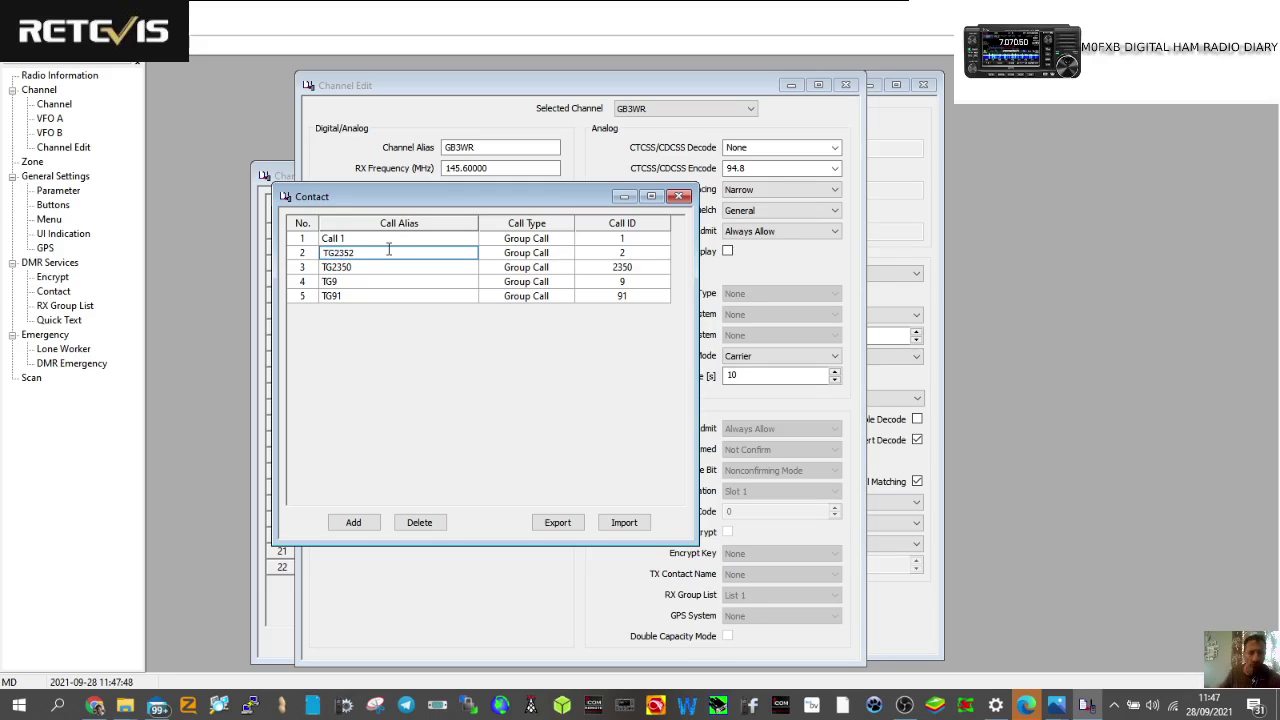
{"action": "double_click", "coordinate": [617, 253]}
{"action": "type", "text": "2352"}
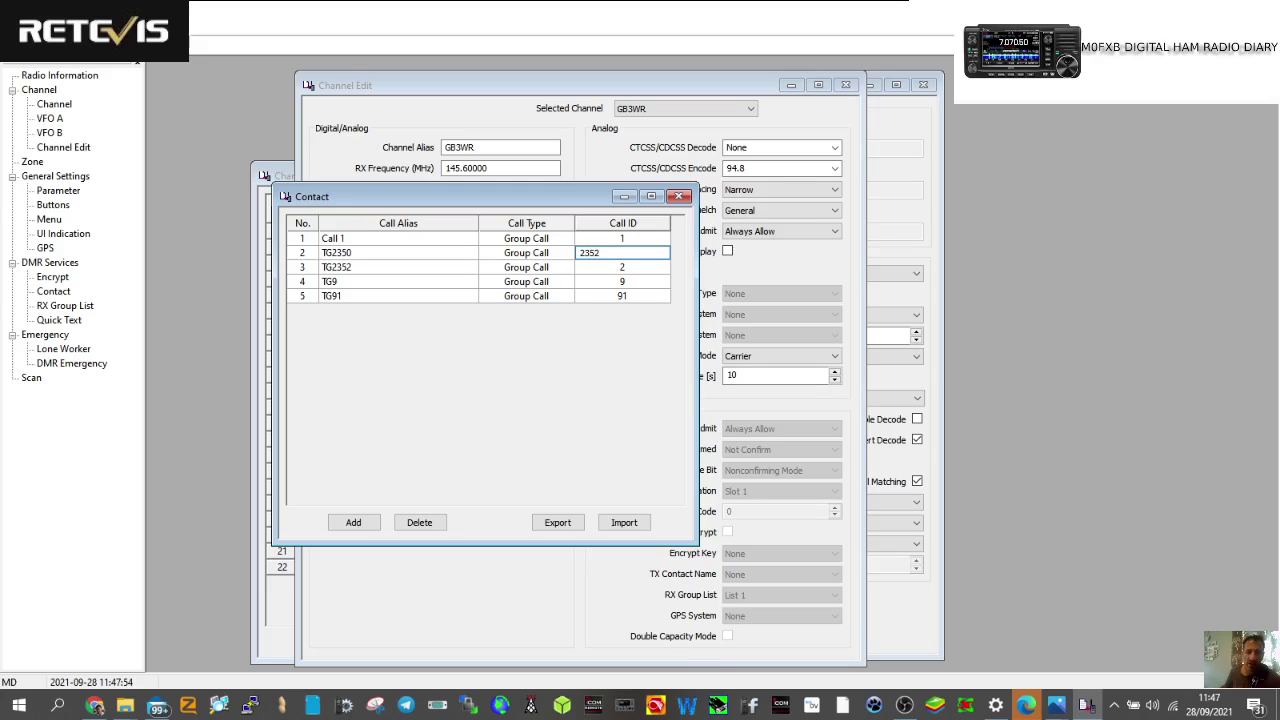
{"action": "left_click", "coordinate": [345, 522]}
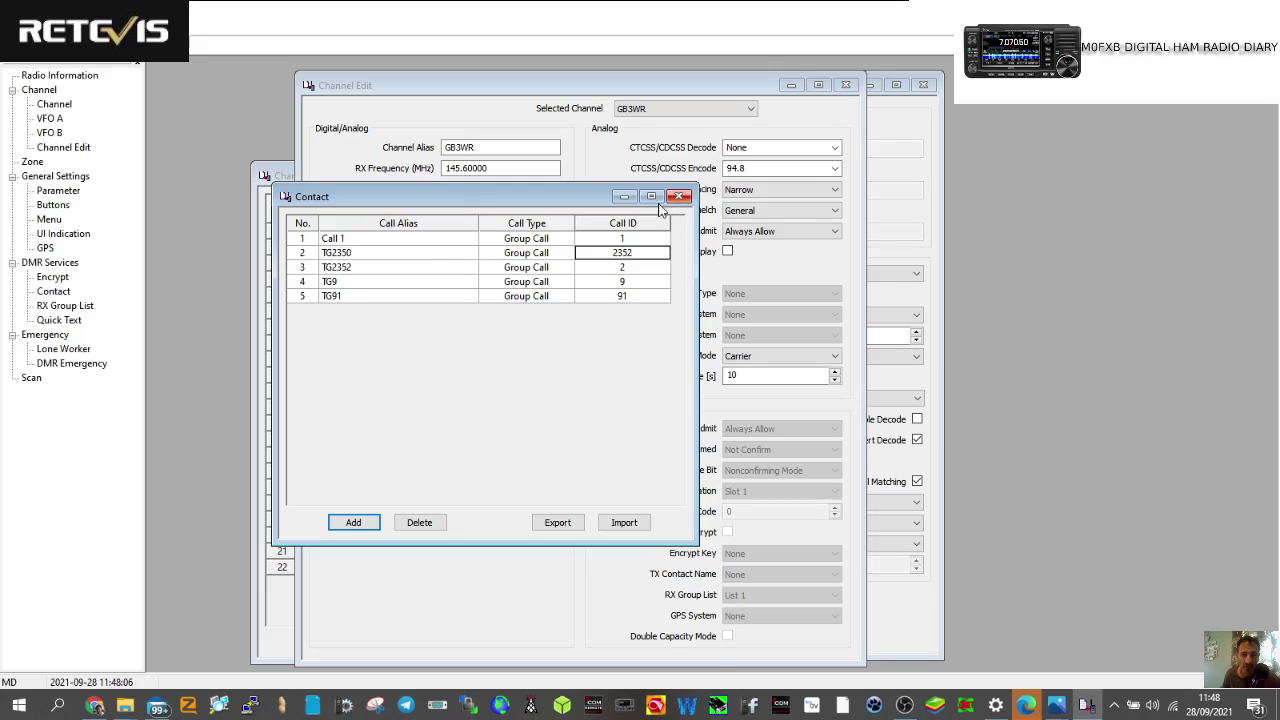
- Save the codeplug to RT72-L0202001.data, and close the channel editor and the contact list
{"action": "left_click", "coordinate": [468, 94]}
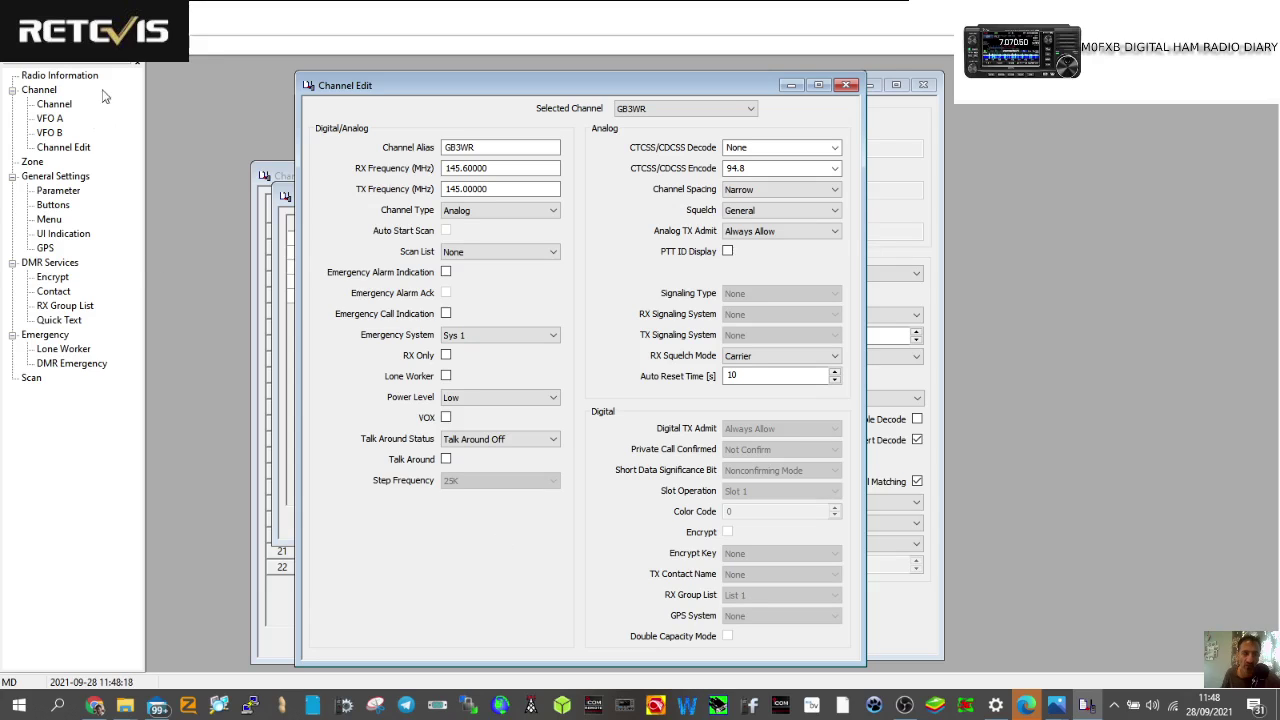
{"action": "key", "text": "ctrl+s"}
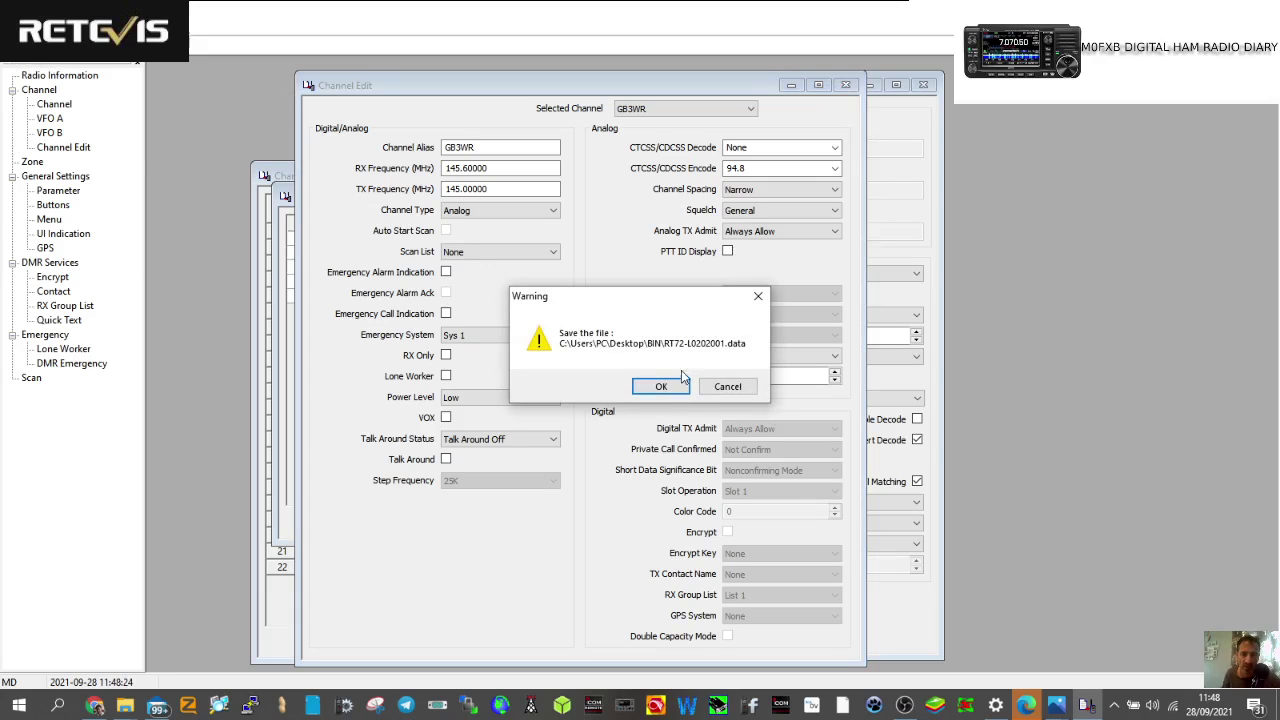
{"action": "left_click", "coordinate": [668, 388]}
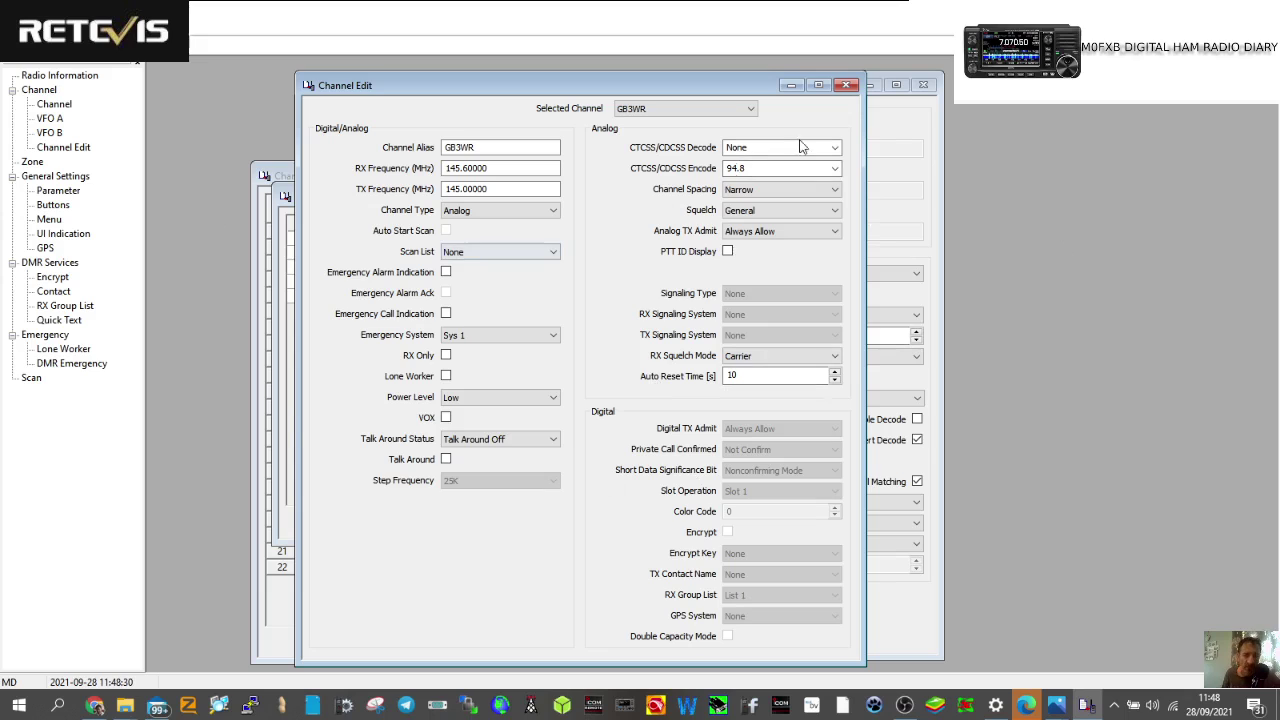
{"action": "left_click", "coordinate": [847, 86]}
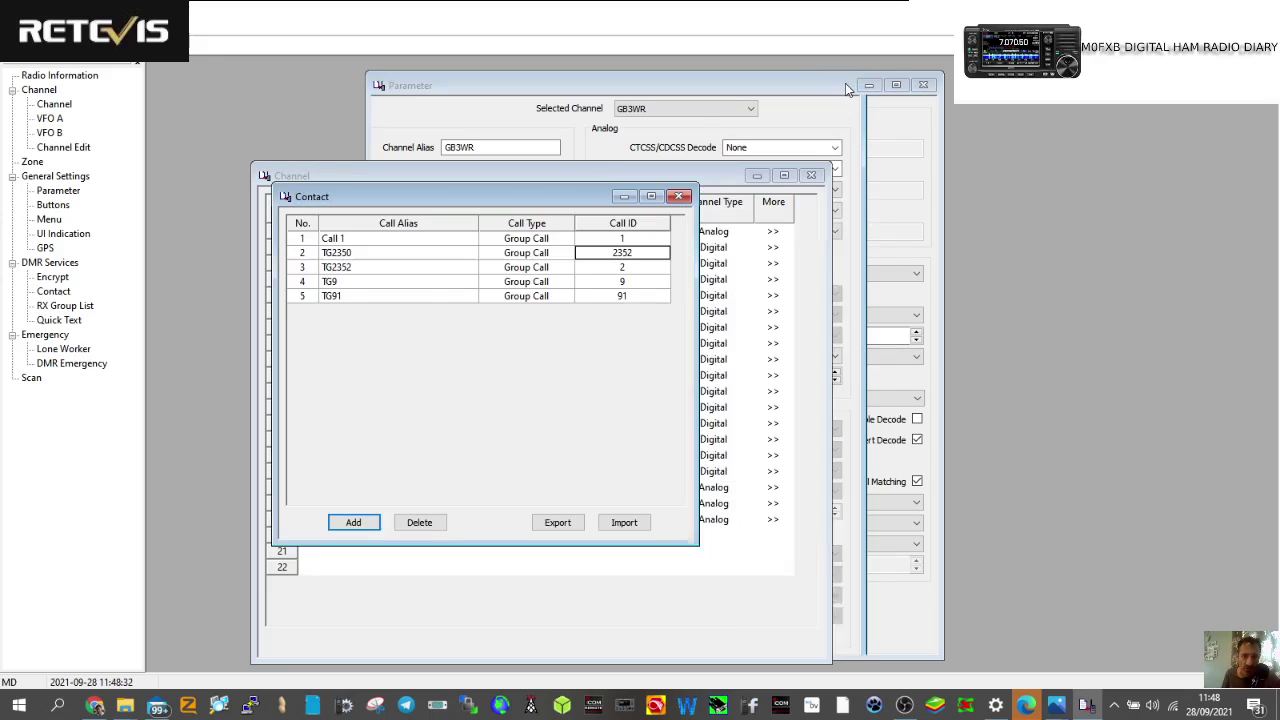
{"action": "left_click", "coordinate": [681, 197]}
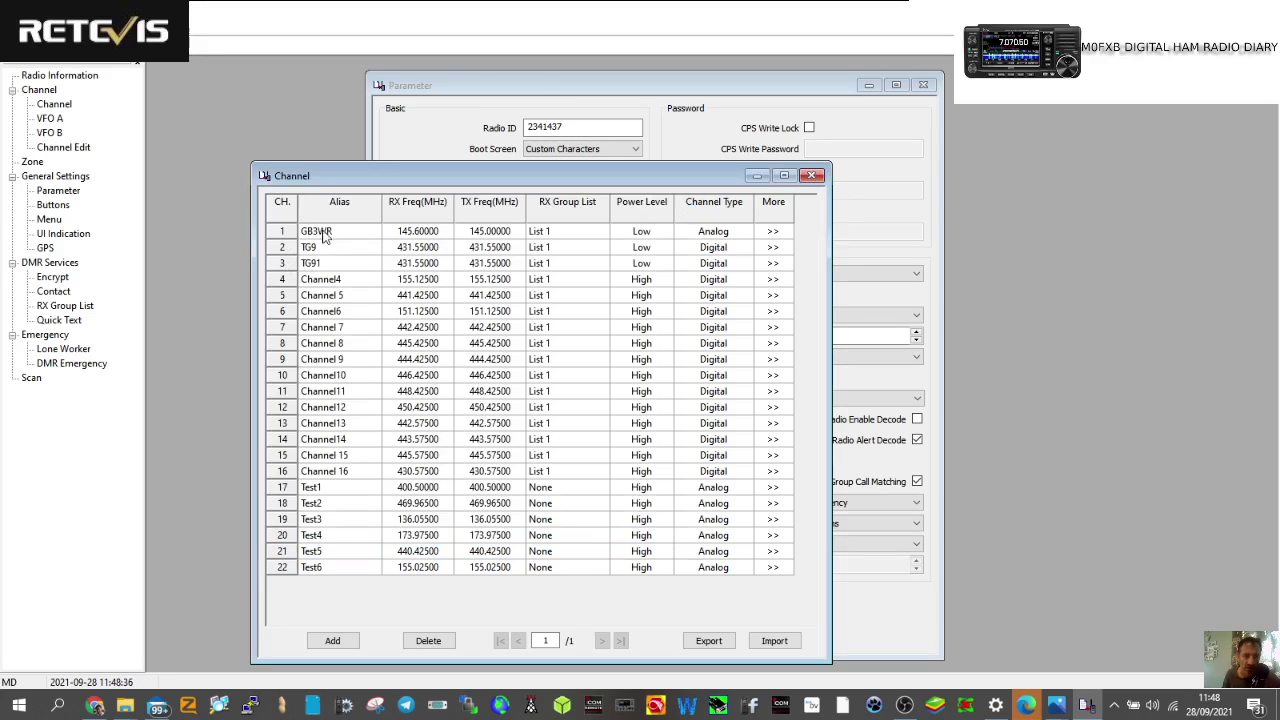
- Open the detailed settings of the GB3WR channel, review its frequencies and analog options, and close the editor
{"action": "left_click", "coordinate": [783, 234]}
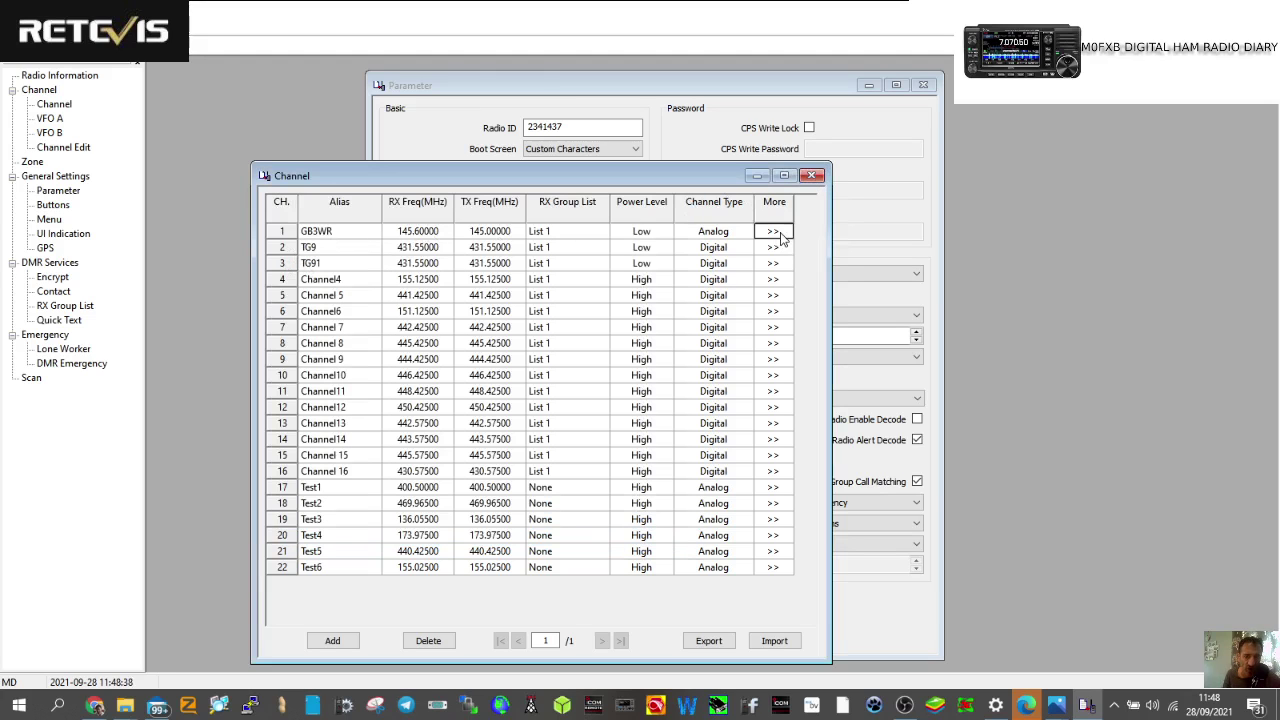
{"action": "left_click_drag", "start_coordinate": [692, 222], "coordinate": [718, 104]}
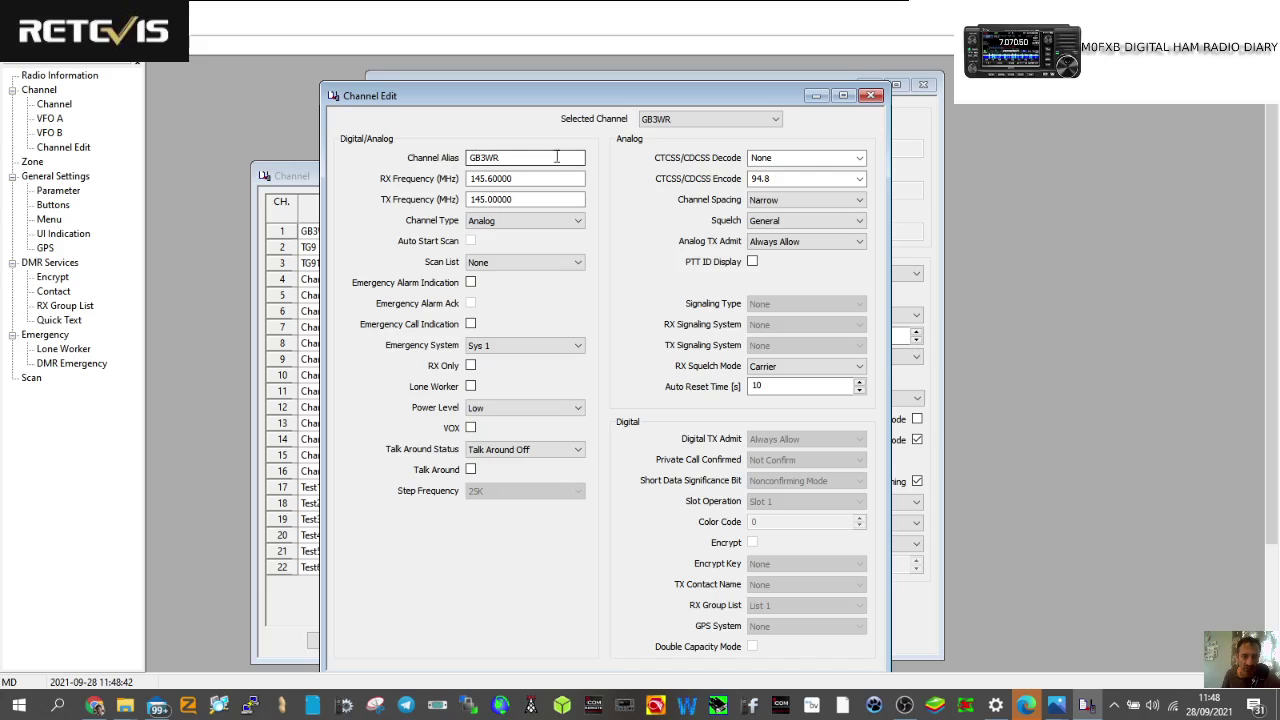
{"action": "left_click", "coordinate": [494, 178]}
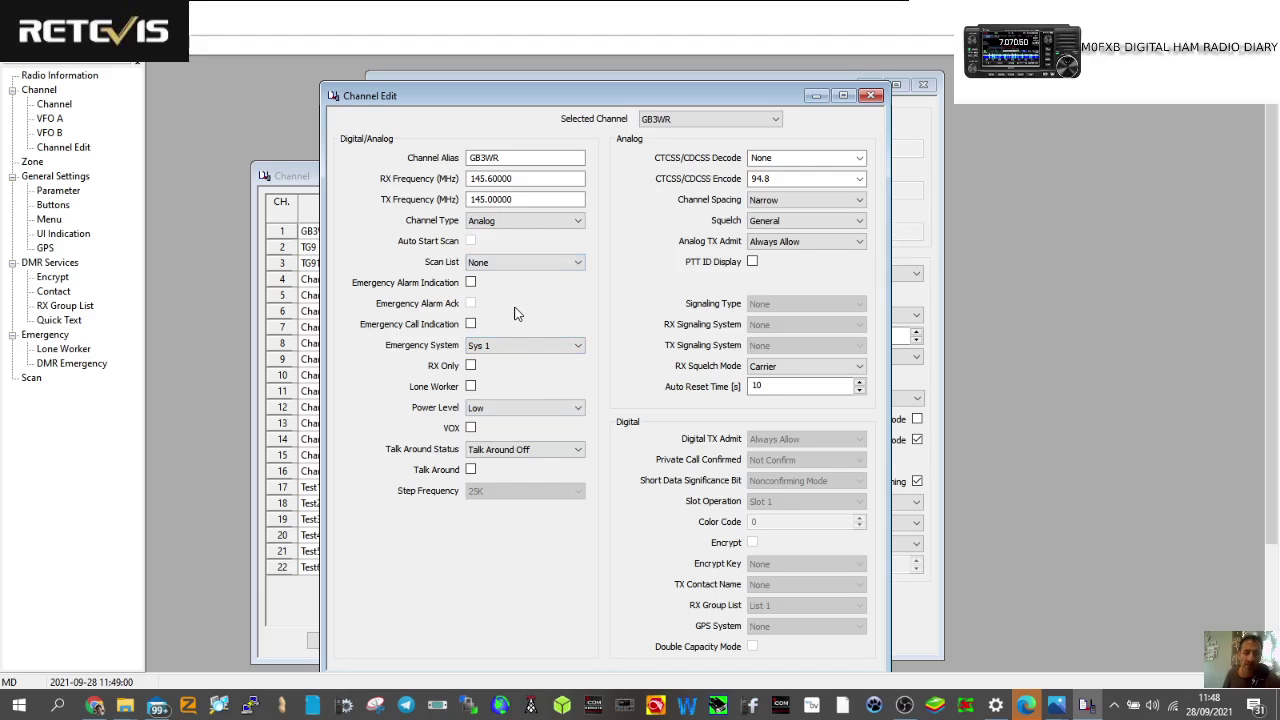
{"action": "left_click_drag", "start_coordinate": [629, 96], "coordinate": [625, 78]}
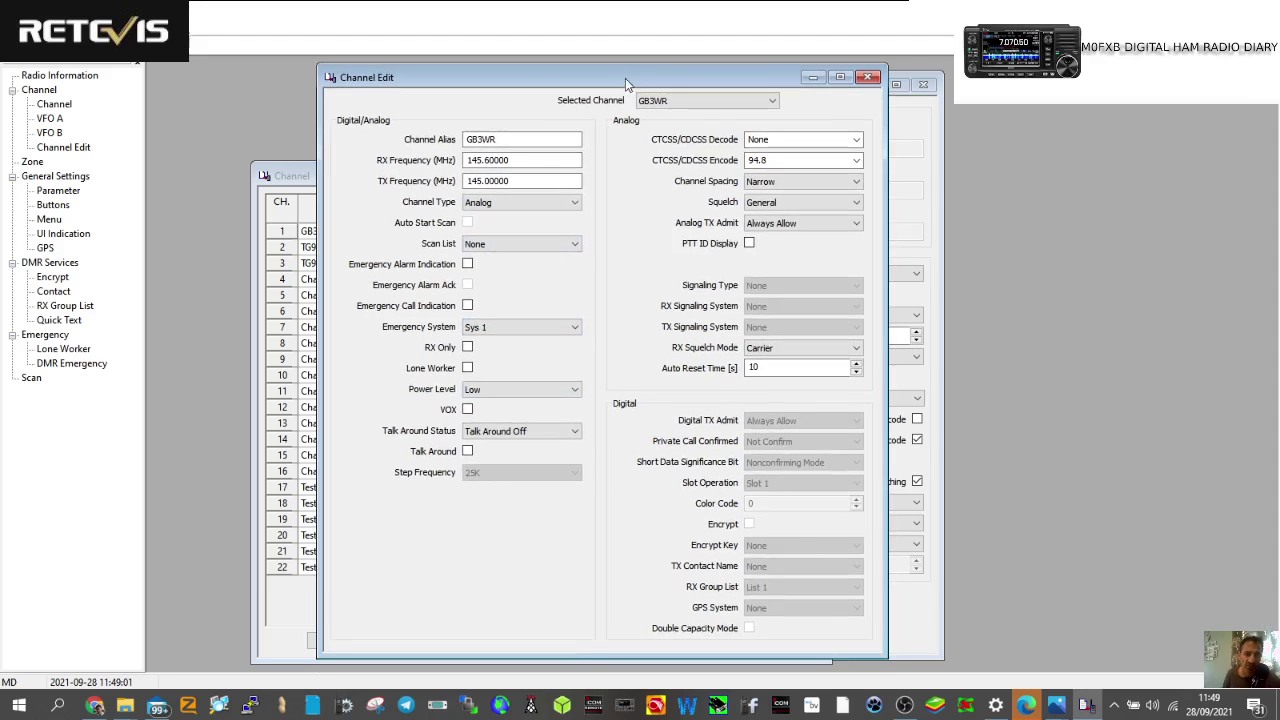
{"action": "left_click", "coordinate": [869, 77]}
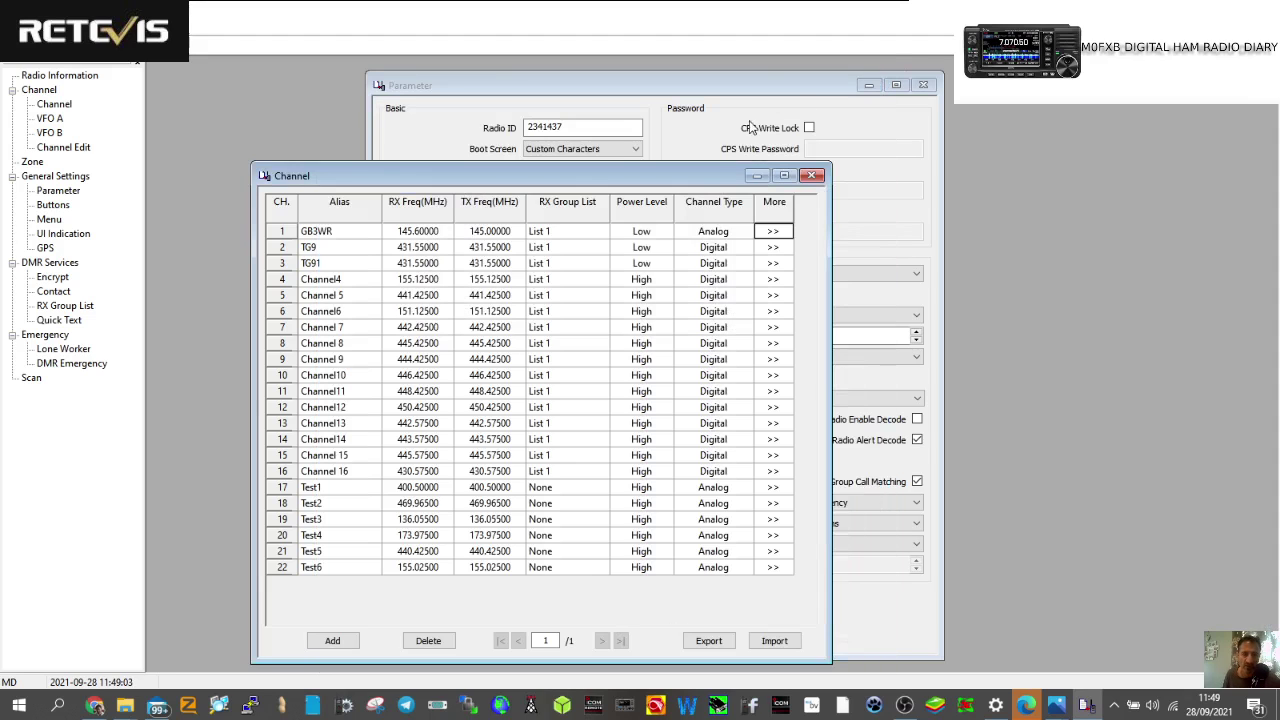
- Open the detailed settings of the TG9 channel and set its color code to 2
{"action": "left_click", "coordinate": [427, 250]}
{"action": "left_click", "coordinate": [351, 251]}
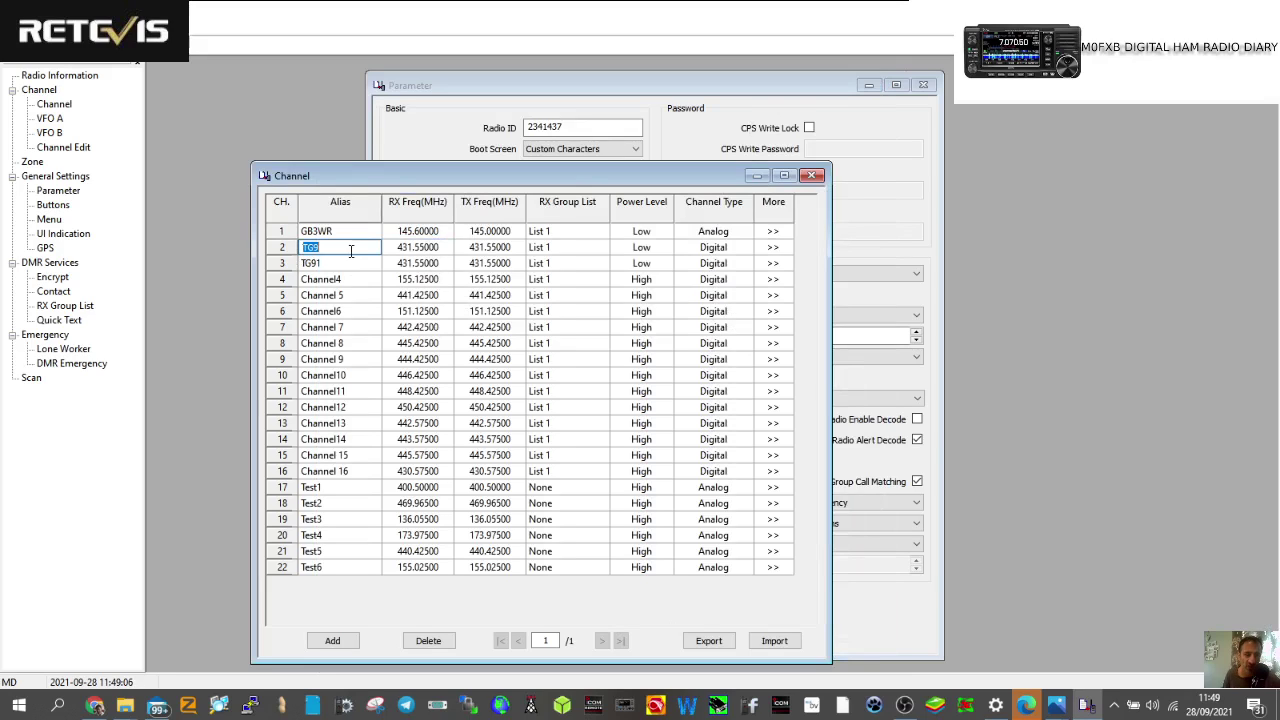
{"action": "left_click", "coordinate": [773, 248]}
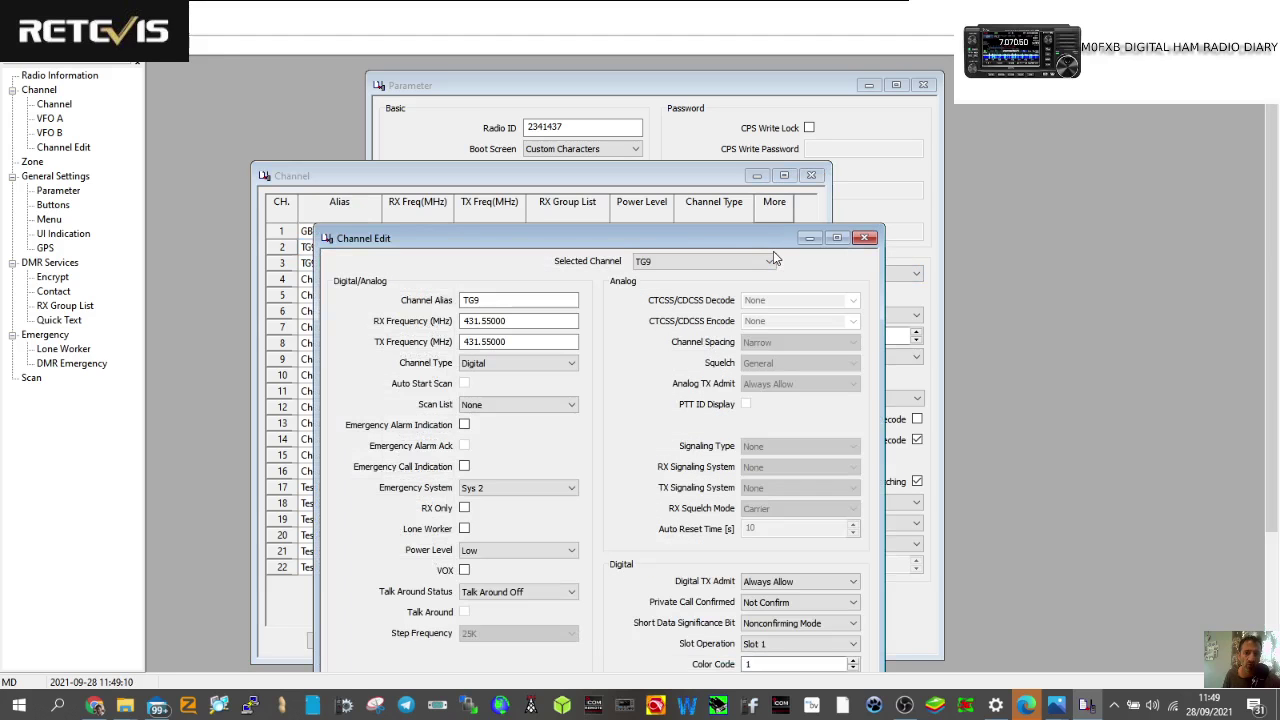
{"action": "left_click_drag", "start_coordinate": [734, 232], "coordinate": [794, 77]}
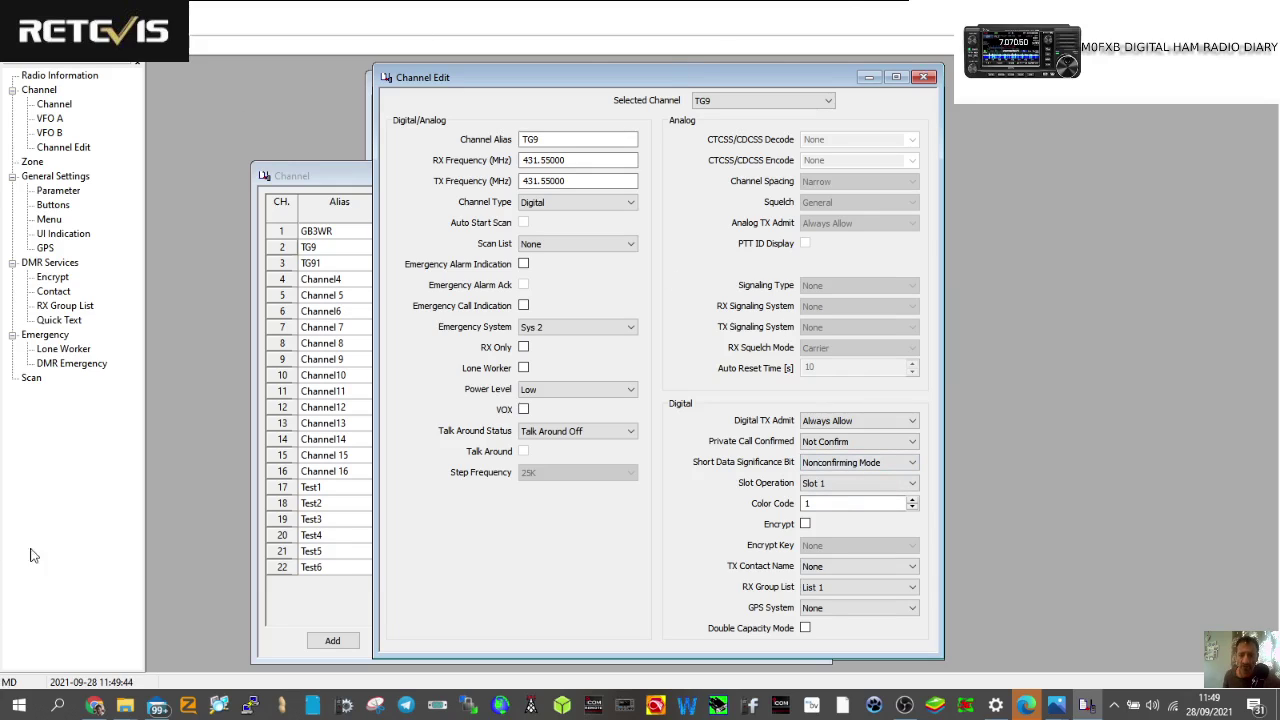
{"action": "left_click", "coordinate": [912, 503]}
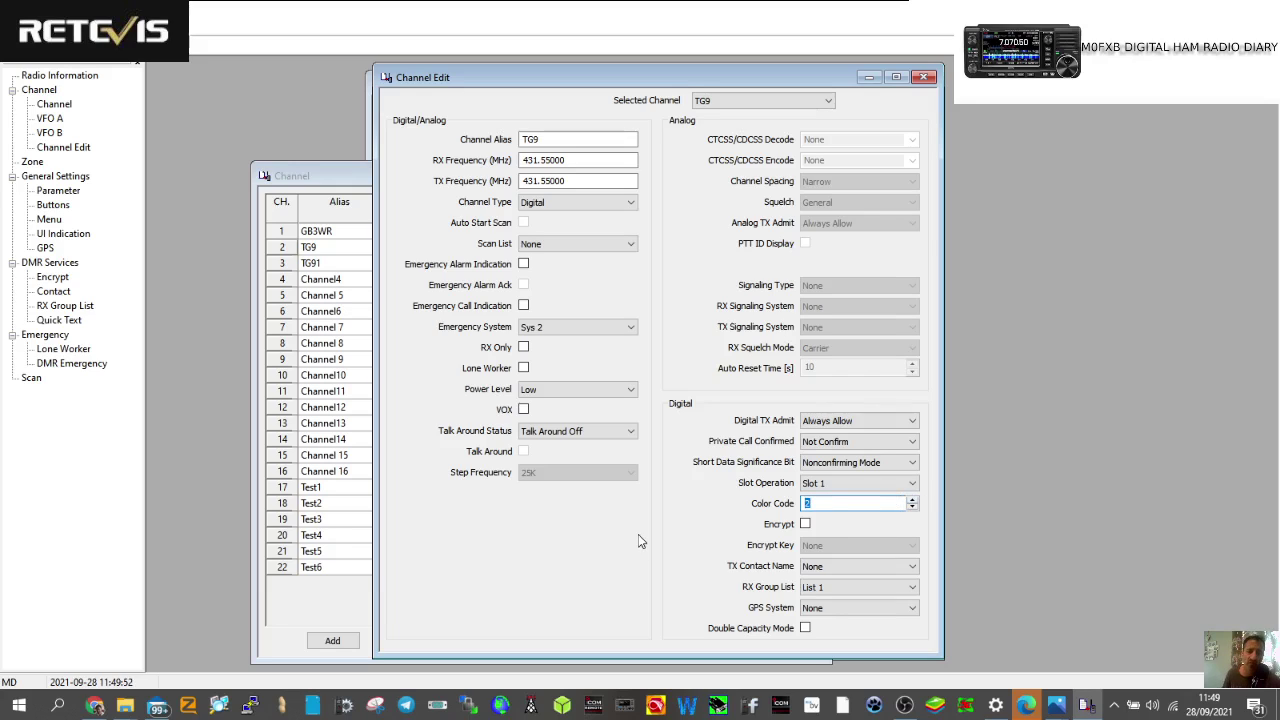
{"action": "key", "text": "shift+Tab"}
{"action": "key", "text": "Tab"}
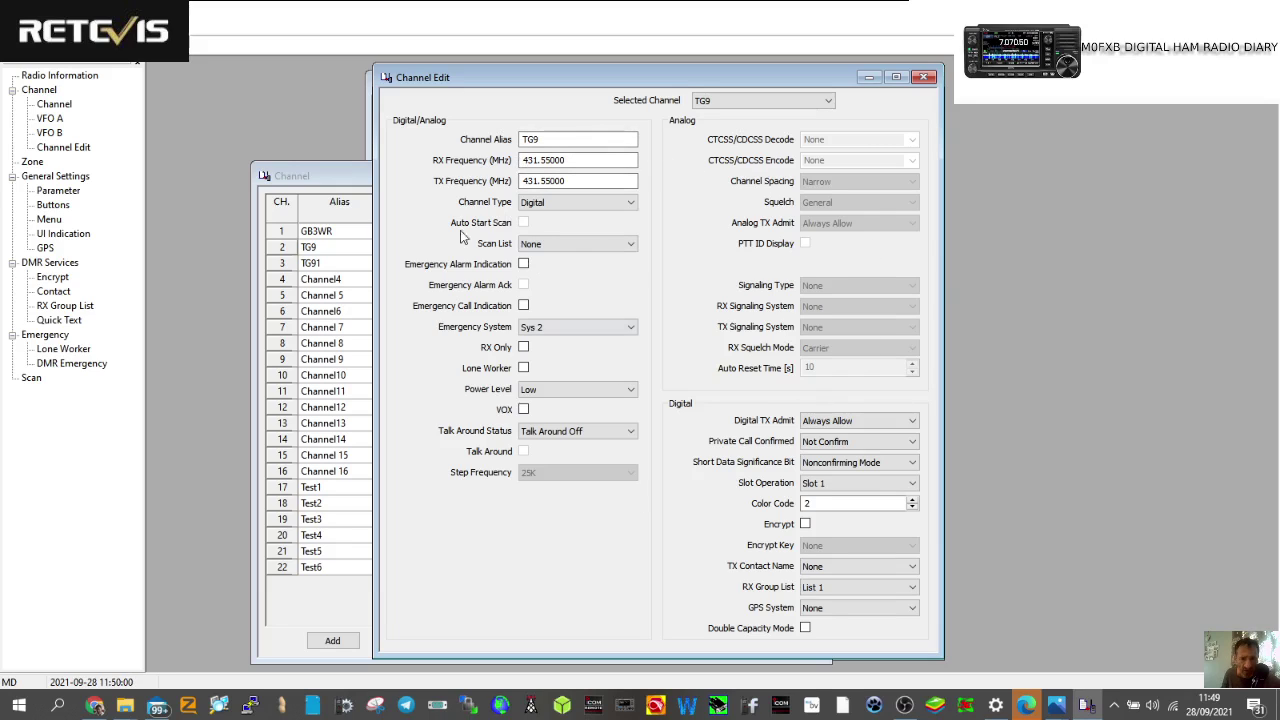
- Check the scan list options available for the TG9 channel and close its editor
{"action": "left_click", "coordinate": [632, 245]}
{"action": "left_click", "coordinate": [636, 250]}
{"action": "left_click", "coordinate": [636, 250]}
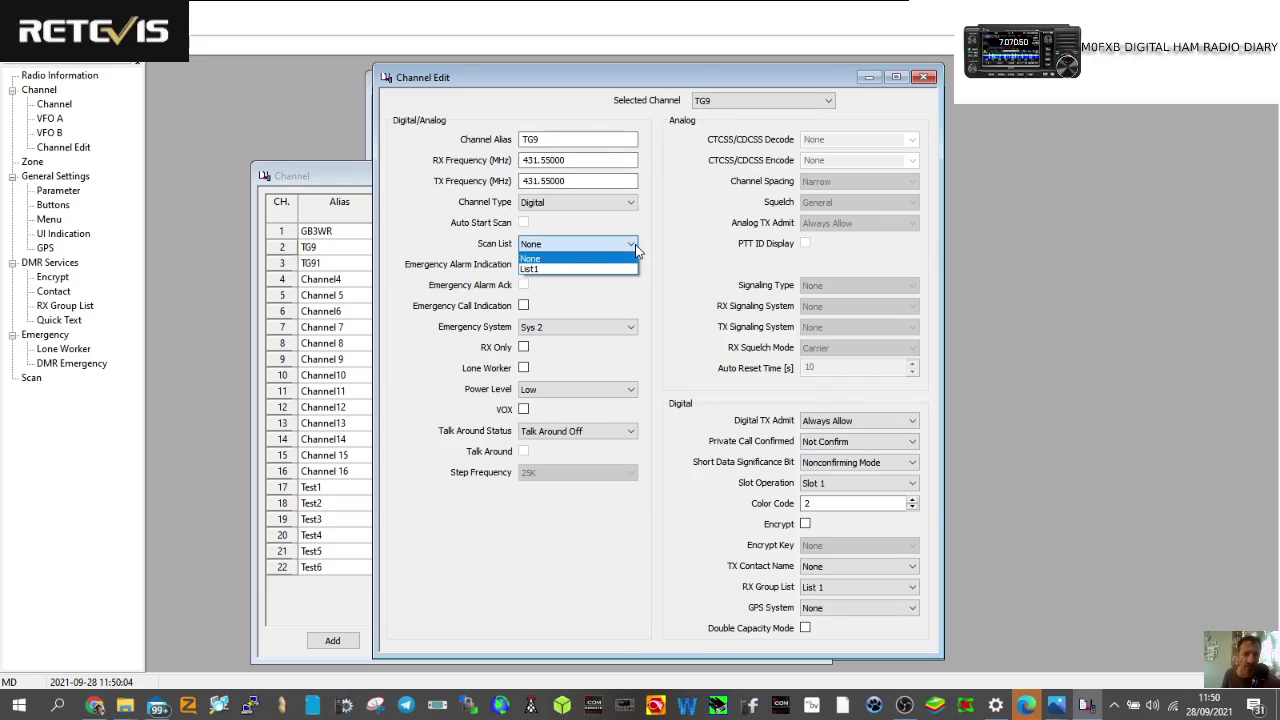
{"action": "left_click", "coordinate": [636, 250]}
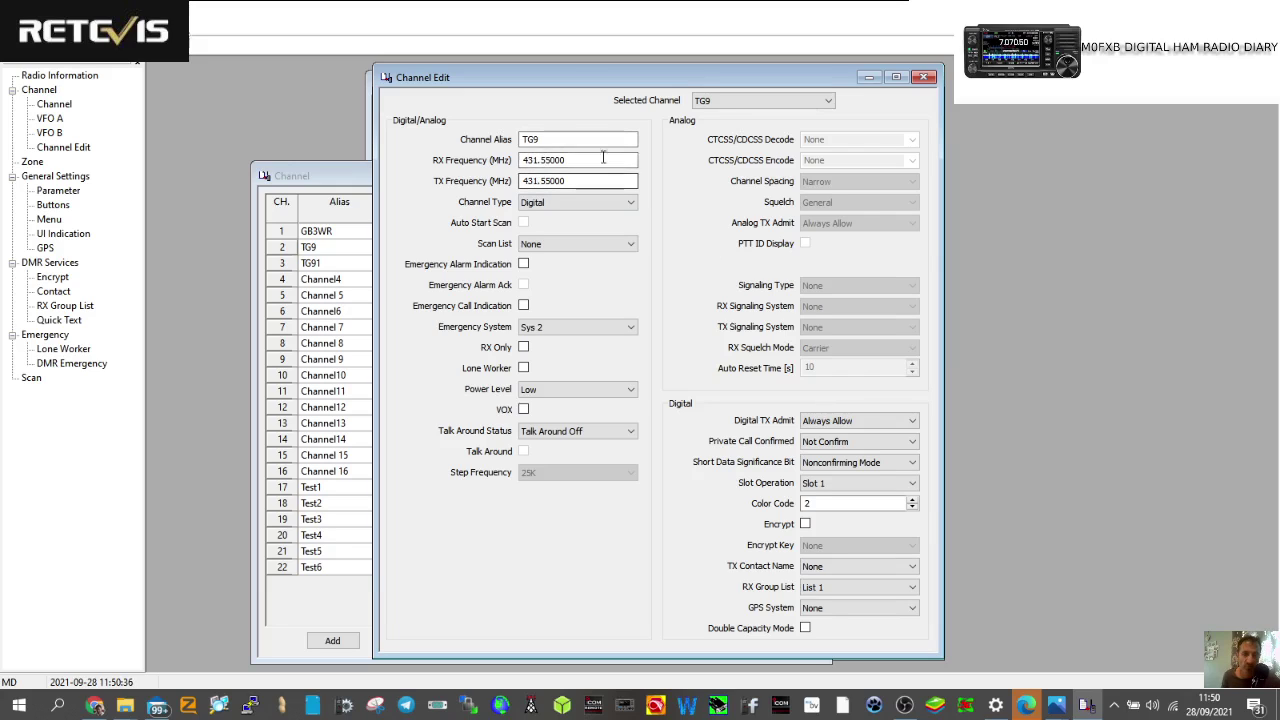
{"action": "left_click", "coordinate": [925, 78]}
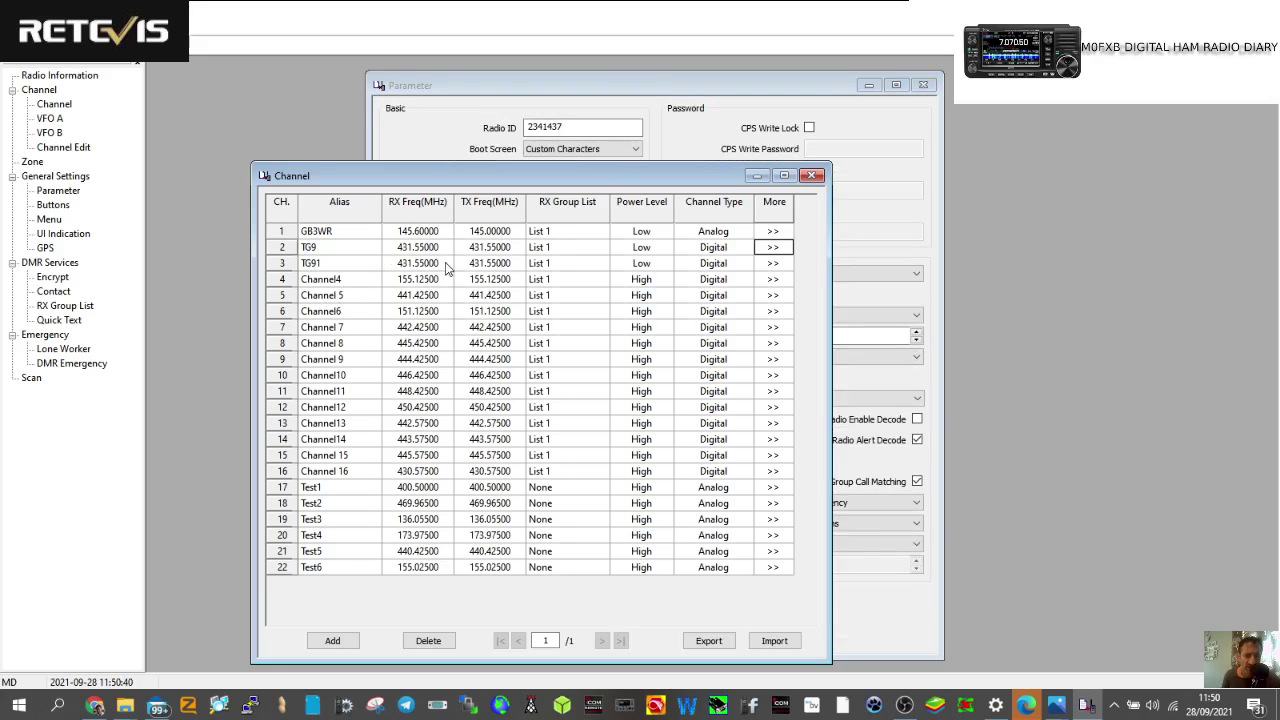
- Set the TX contact name of the TG91 channel to TG91, save the codeplug file and close the channel's editor
{"action": "left_click", "coordinate": [422, 263]}
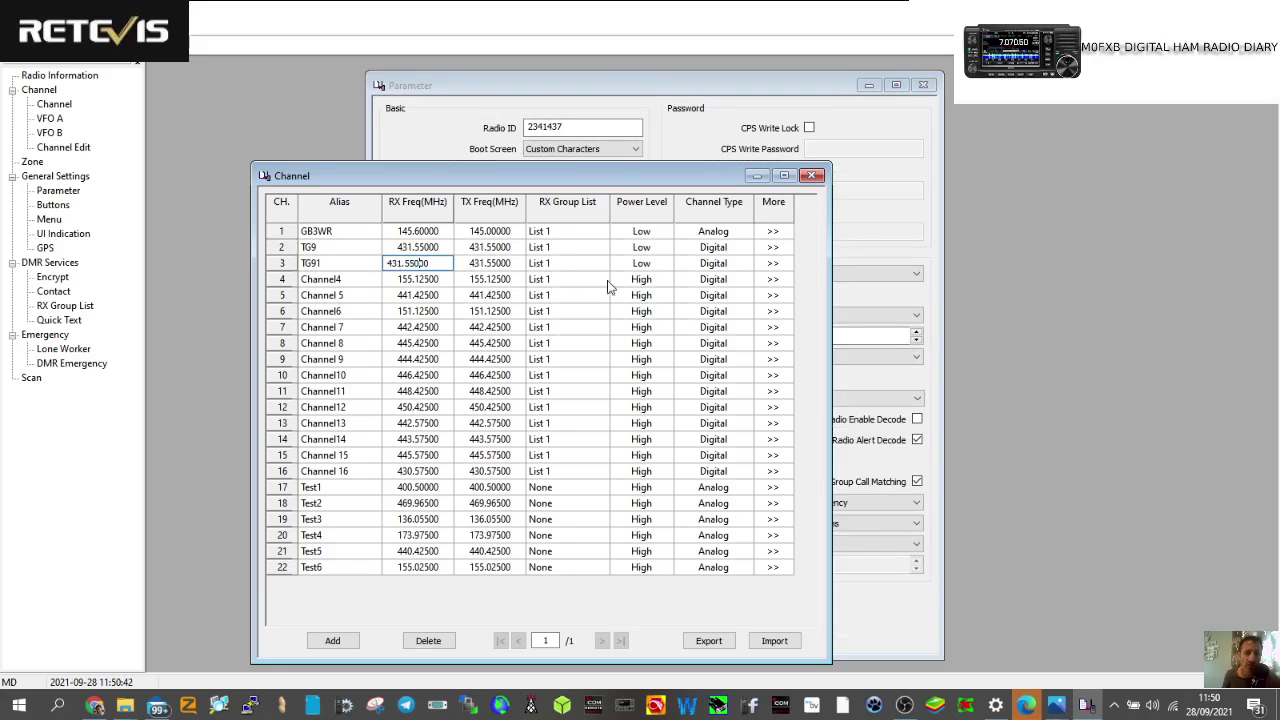
{"action": "left_click", "coordinate": [777, 266]}
{"action": "left_click", "coordinate": [777, 266]}
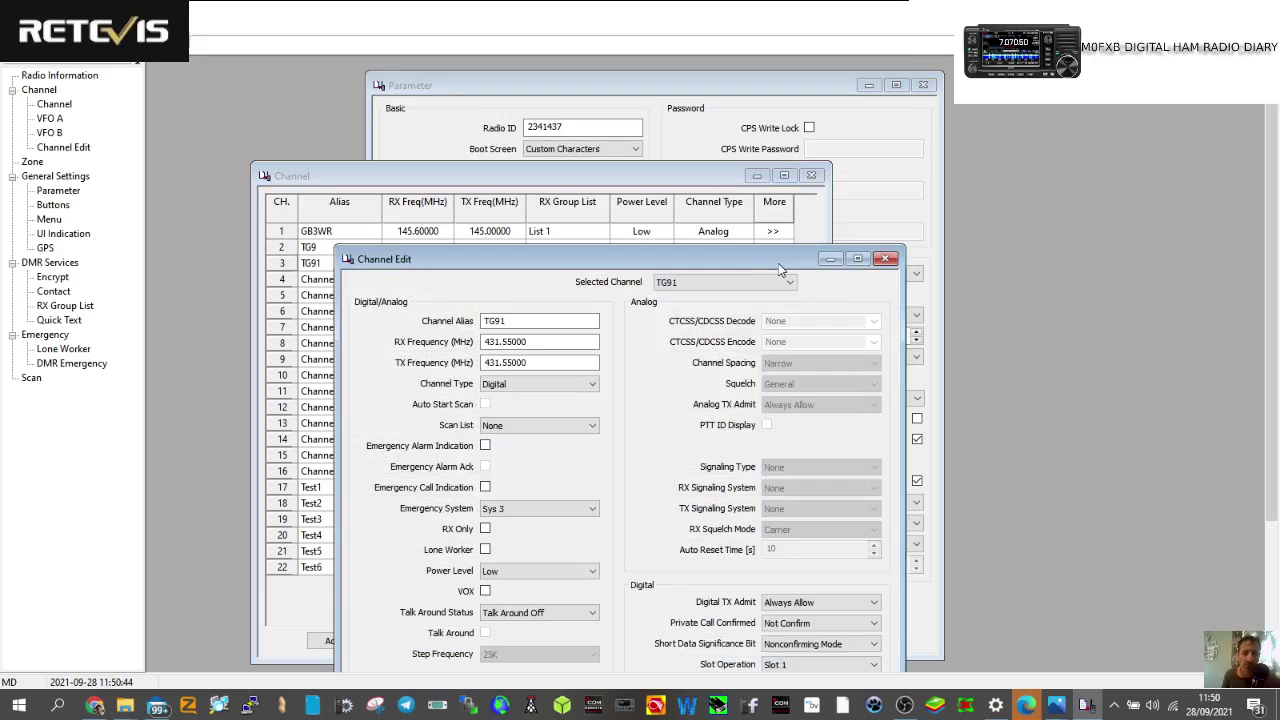
{"action": "left_click_drag", "start_coordinate": [690, 255], "coordinate": [709, 84]}
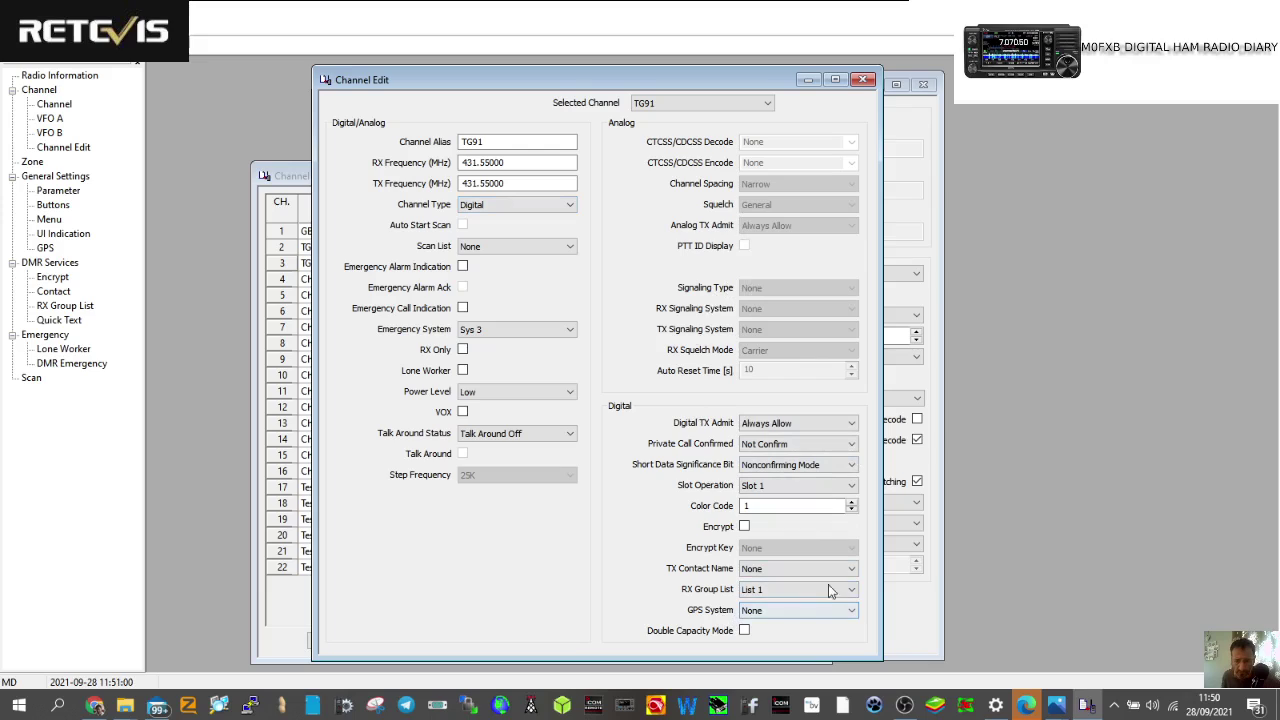
{"action": "left_click", "coordinate": [854, 568]}
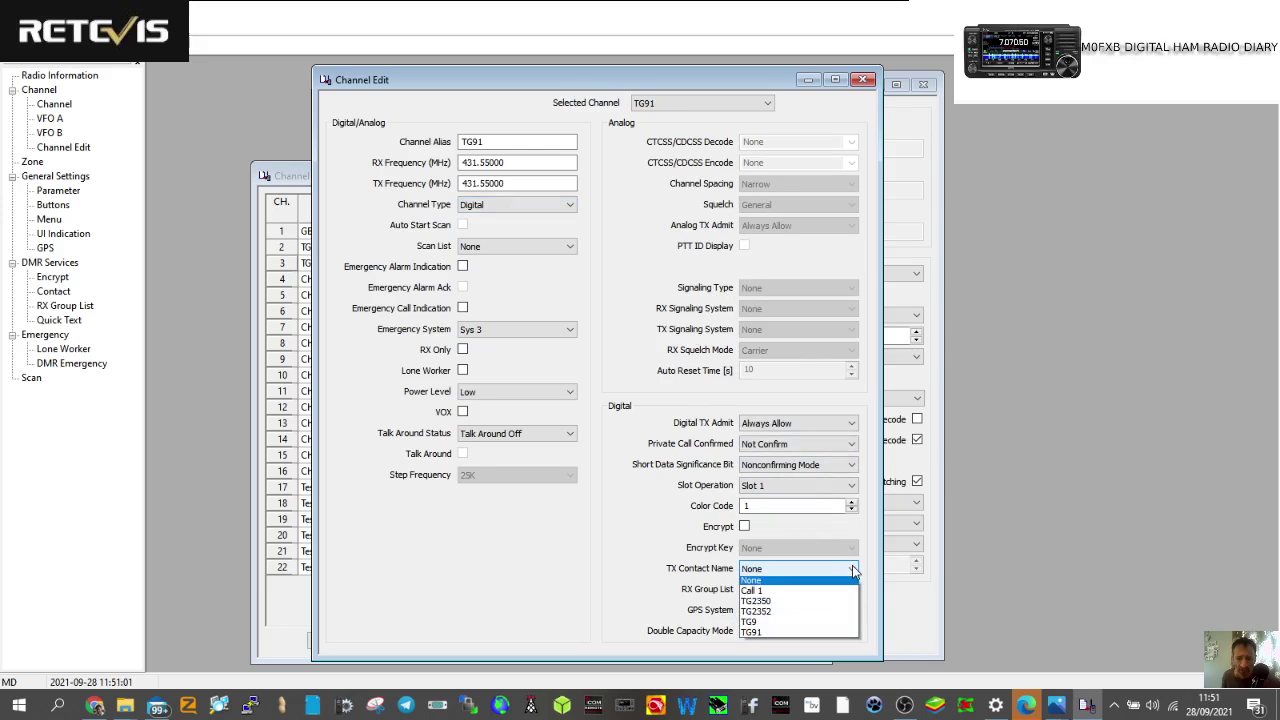
{"action": "left_click", "coordinate": [782, 636]}
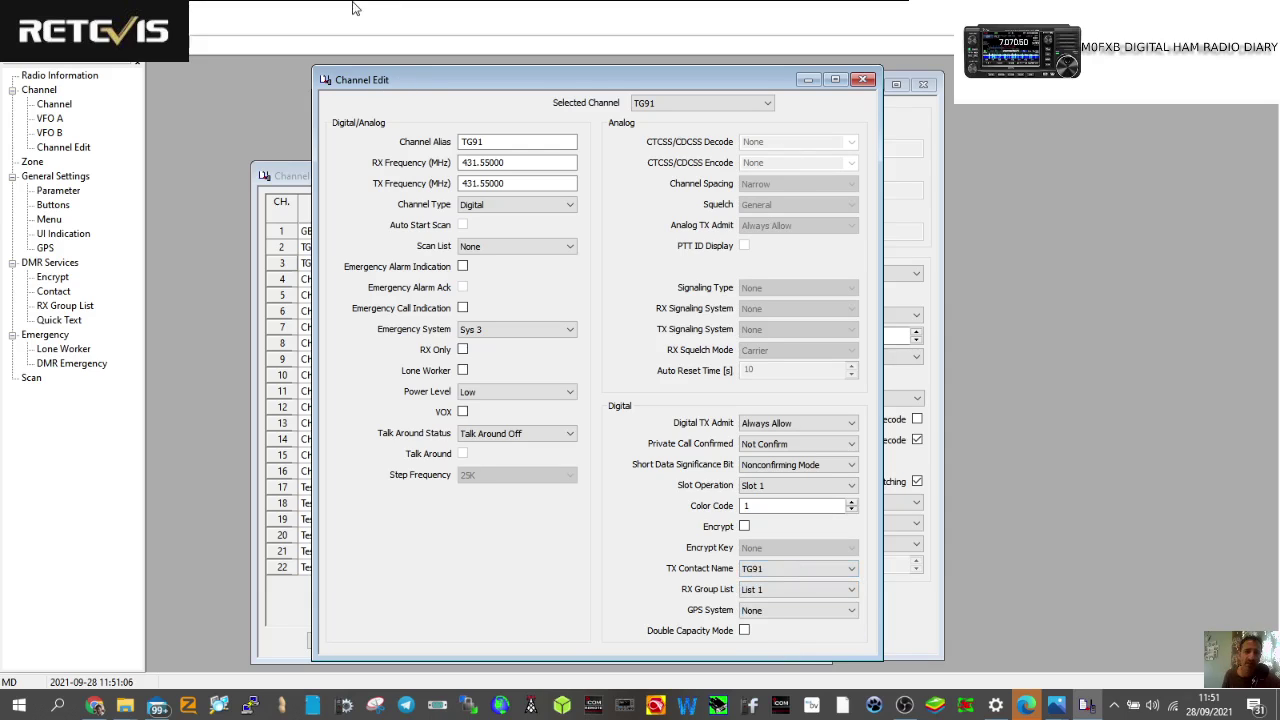
{"action": "key", "text": "ctrl+s"}
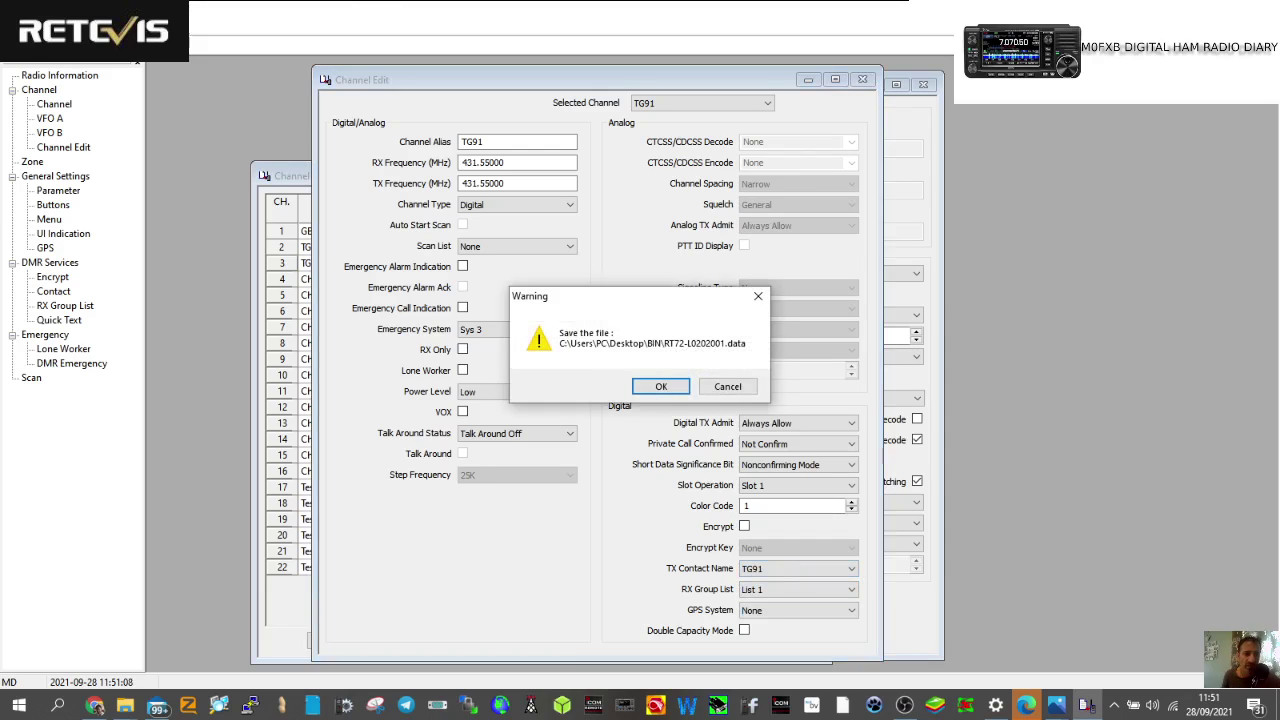
{"action": "left_click", "coordinate": [662, 387]}
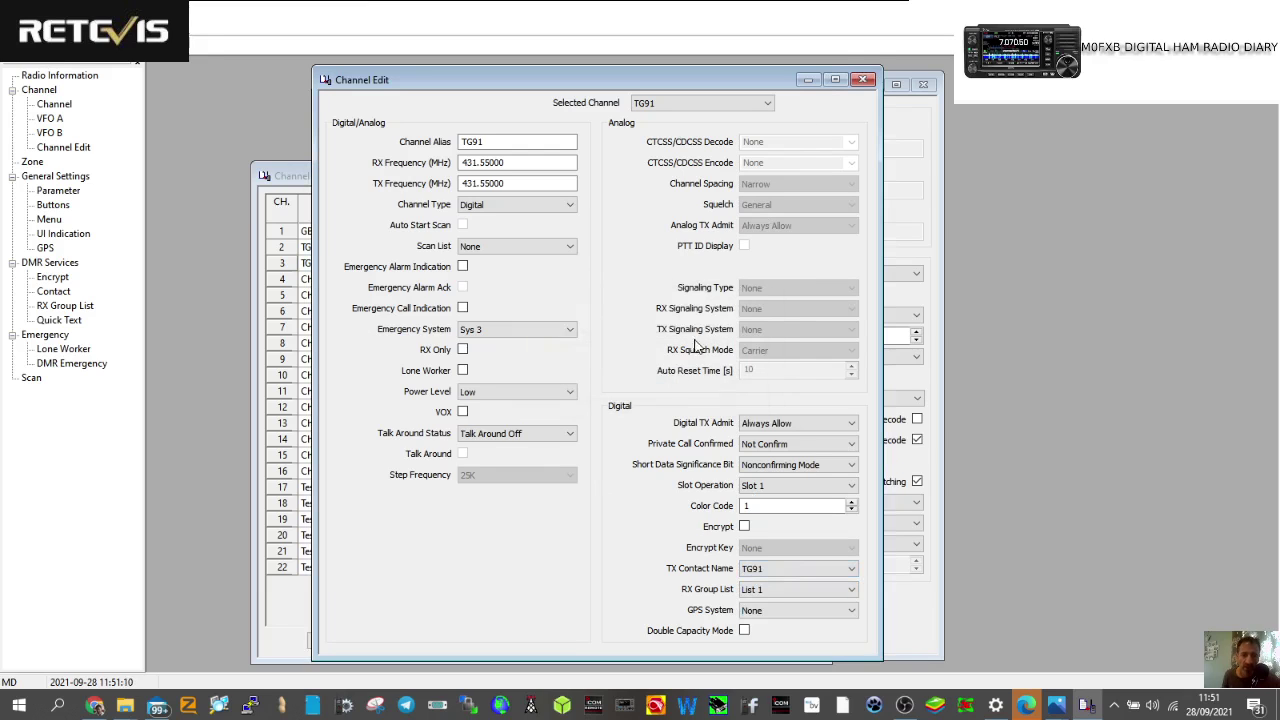
{"action": "left_click", "coordinate": [863, 80]}
- Open the detailed settings of the TG9 channel and set its TX contact name to TG9
{"action": "double_click", "coordinate": [339, 248]}
{"action": "left_click", "coordinate": [437, 250]}
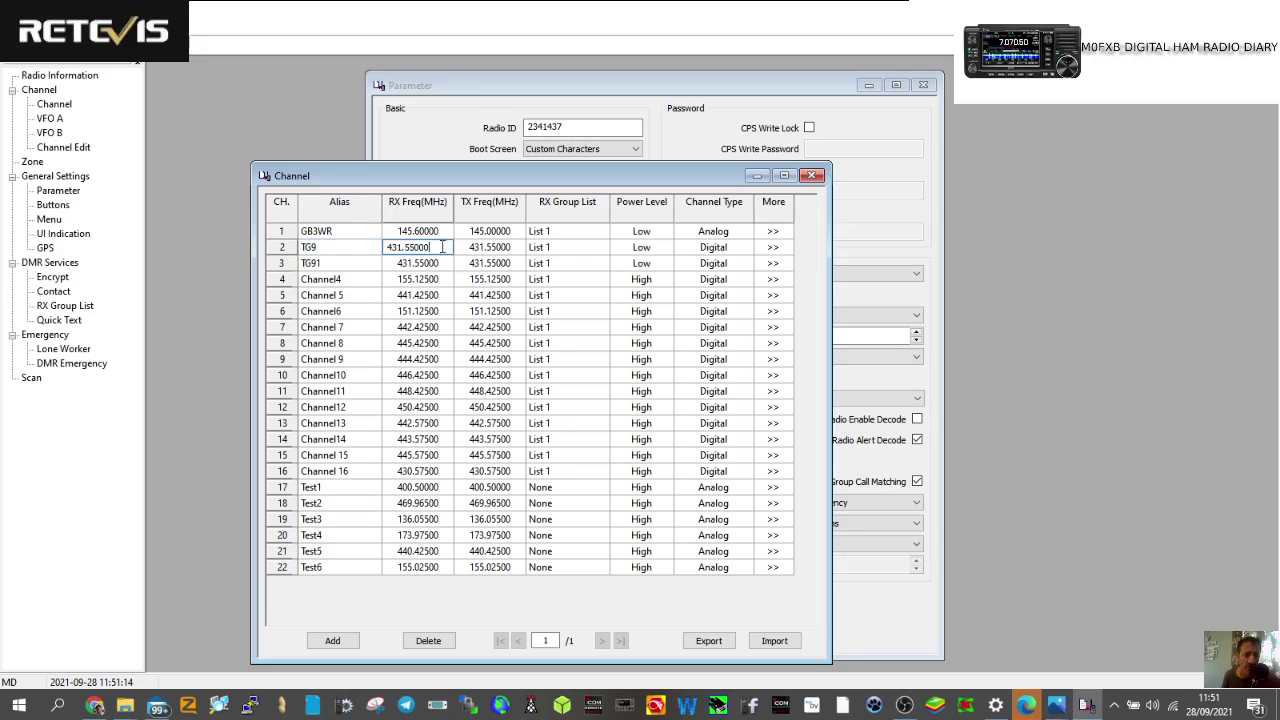
{"action": "left_click", "coordinate": [771, 248]}
{"action": "left_click_drag", "start_coordinate": [545, 72], "coordinate": [757, 63]}
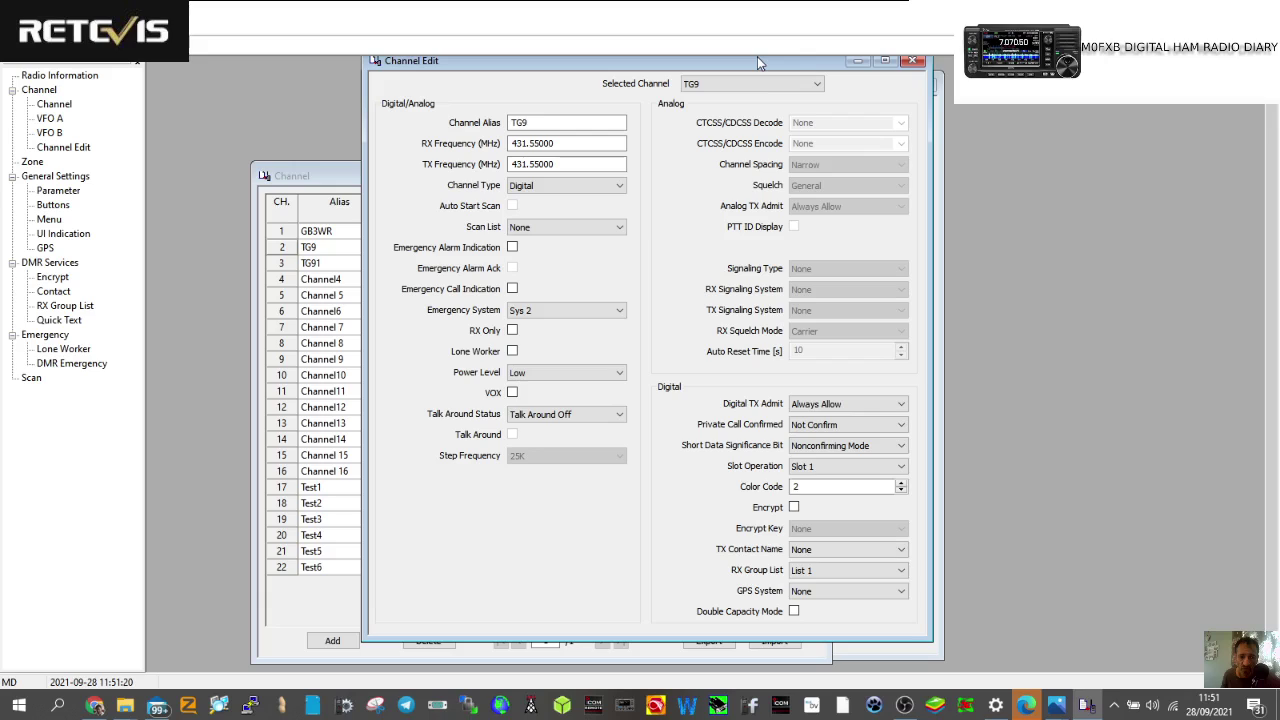
{"action": "left_click", "coordinate": [905, 550]}
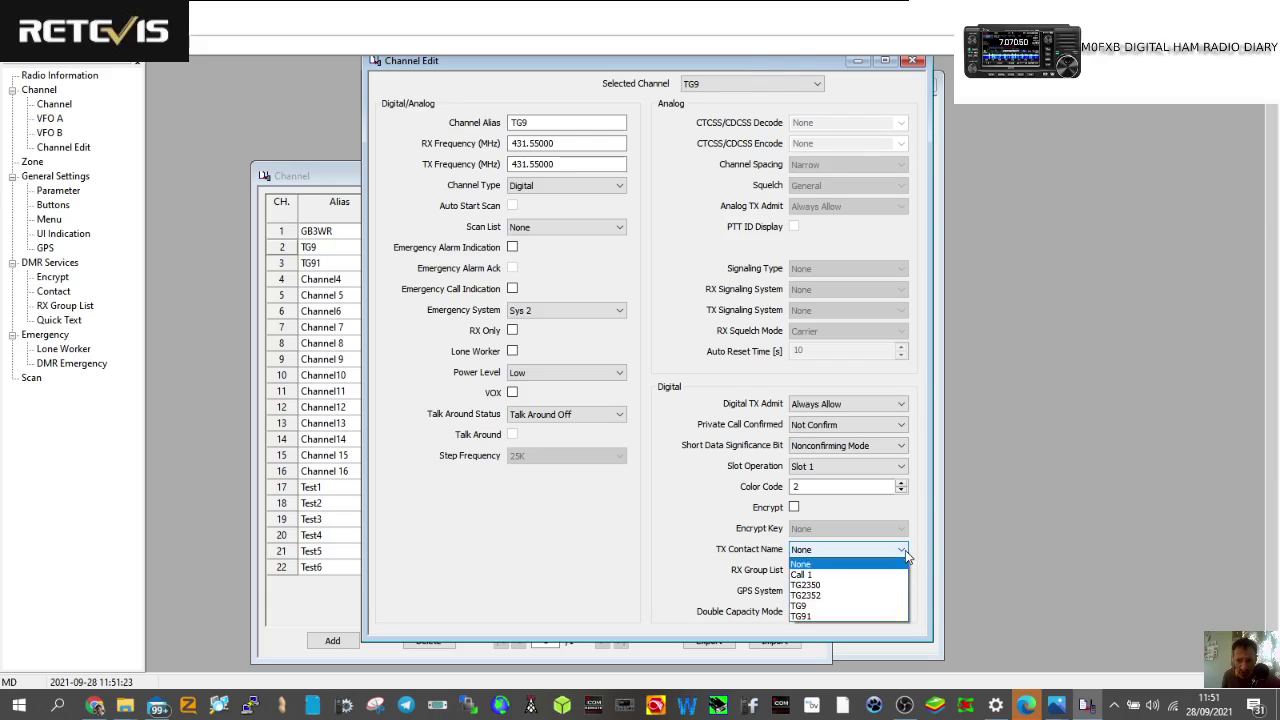
{"action": "left_click", "coordinate": [849, 605]}
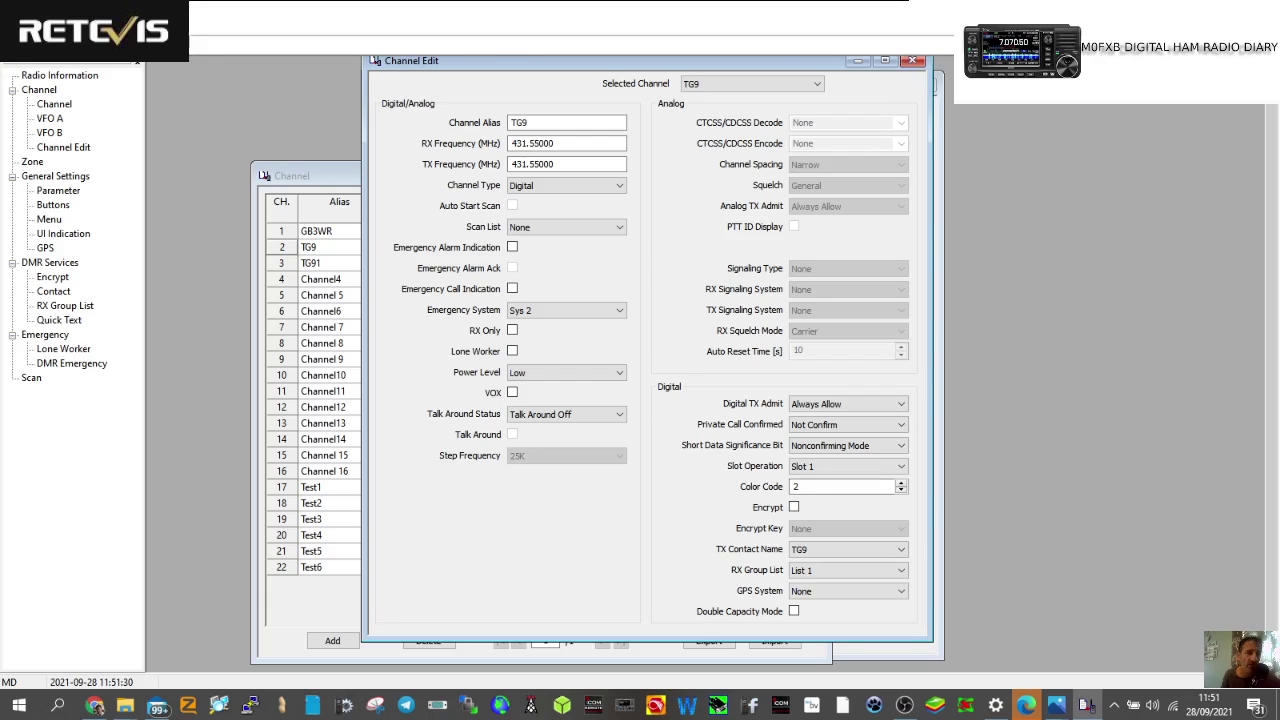
- Save the codeplug file and close the TG9 channel's editor
{"action": "key", "text": "ctrl+s"}
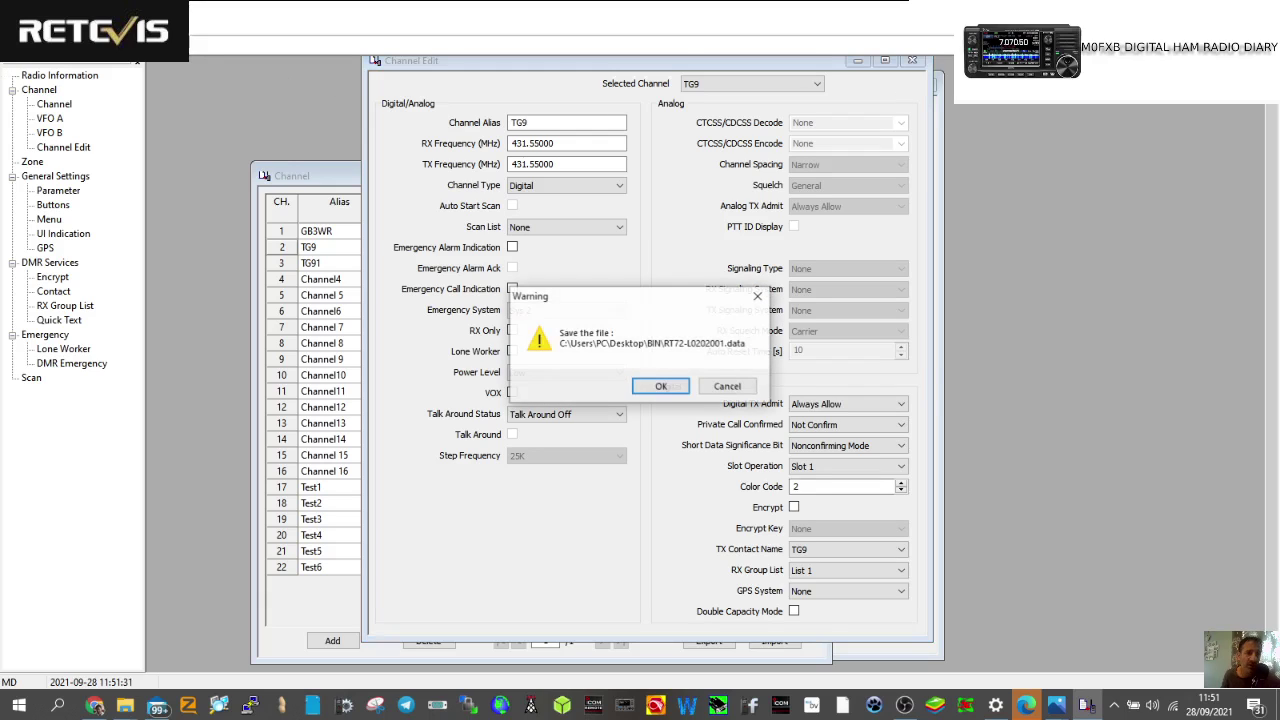
{"action": "left_click", "coordinate": [659, 388]}
{"action": "left_click", "coordinate": [911, 60]}
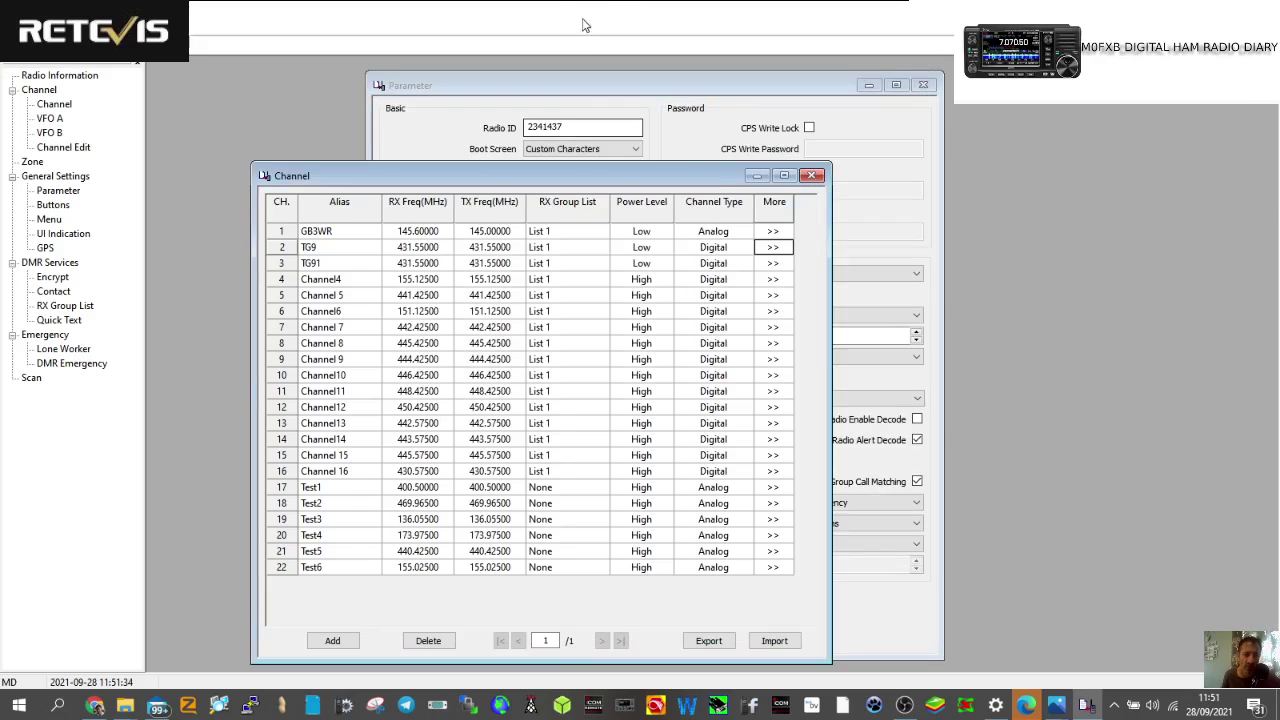
- Open the detailed settings of Channel4 and set its RX frequency to 430.00000 MHz
{"action": "double_click", "coordinate": [328, 282]}
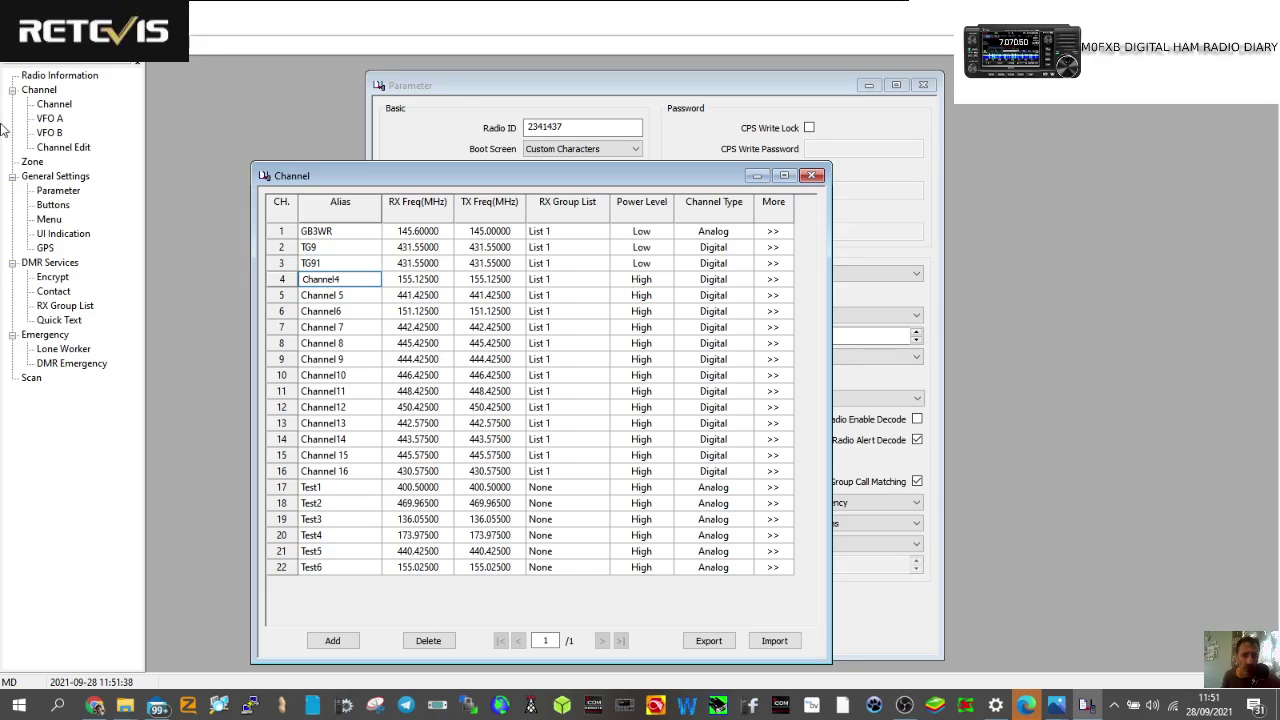
{"action": "left_click", "coordinate": [773, 285]}
{"action": "left_click", "coordinate": [773, 287]}
{"action": "left_click_drag", "start_coordinate": [428, 176], "coordinate": [318, 176]}
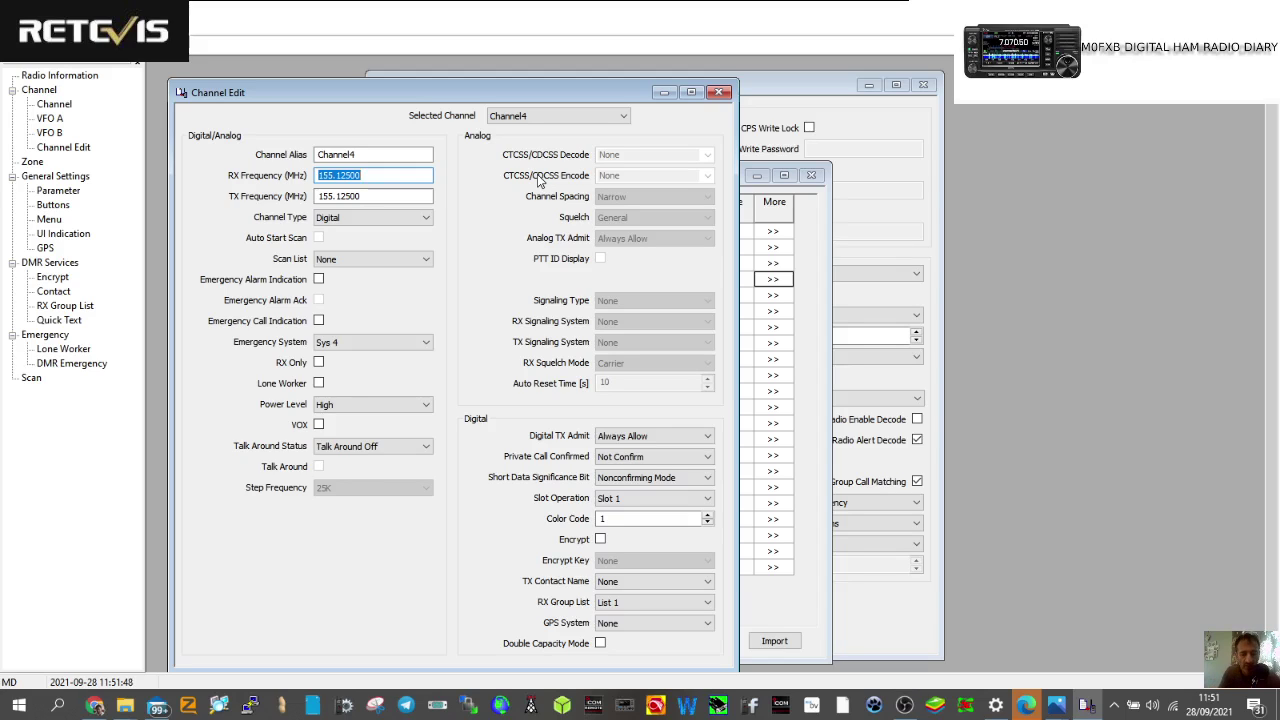
{"action": "type", "text": "430."}
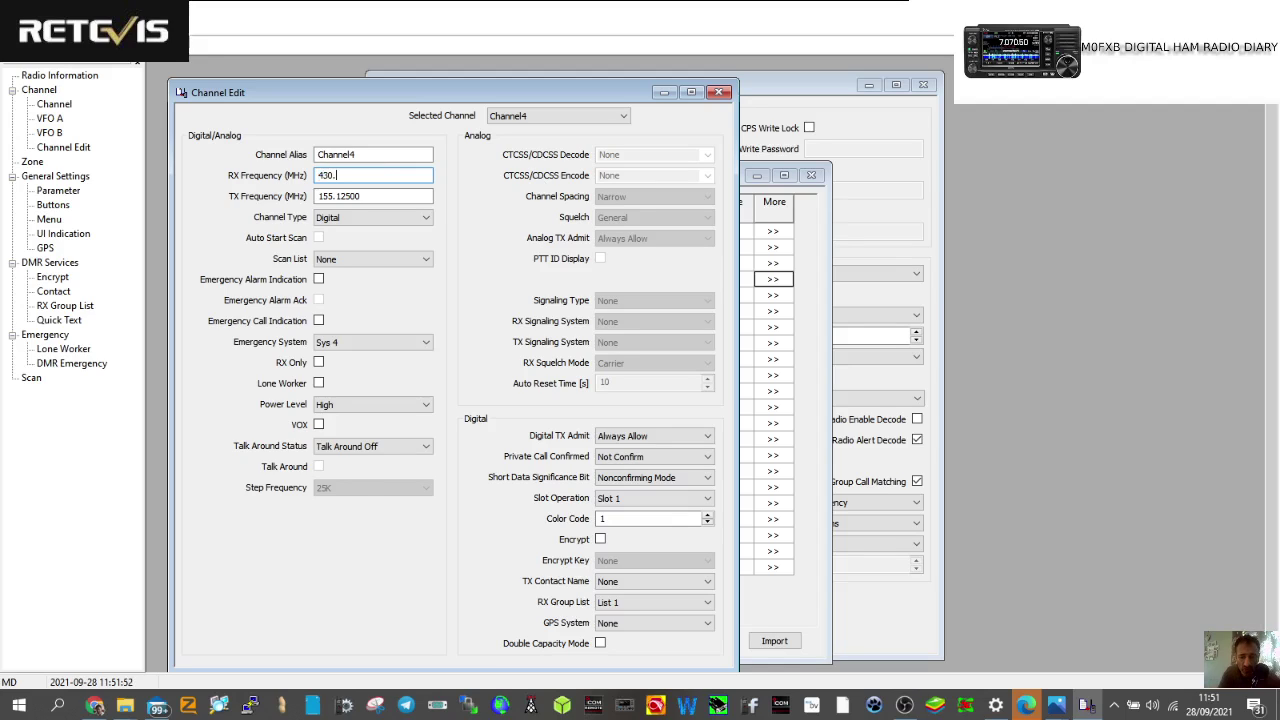
{"action": "type", "text": "90"}
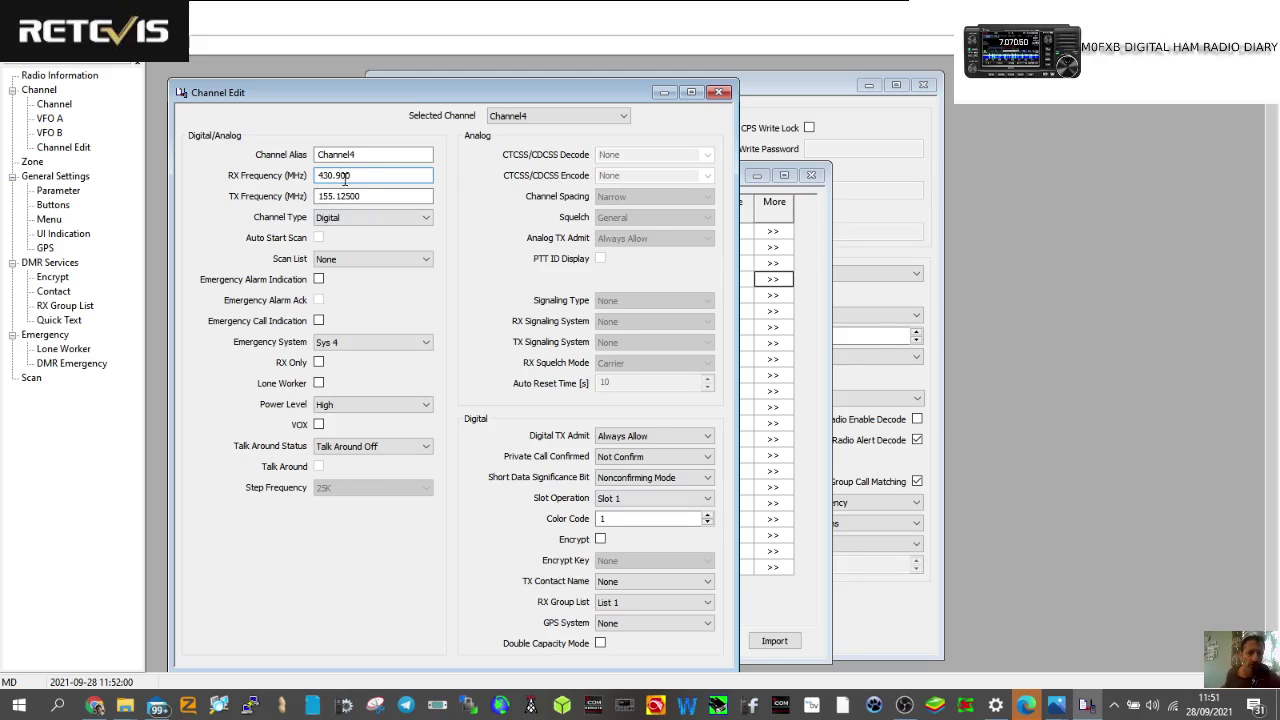
{"action": "key", "text": "BackSpace"}
{"action": "key", "text": "BackSpace"}
{"action": "key", "text": "BackSpace"}
{"action": "type", "text": "00"}
- Set the TX frequency of Channel4 to 430.90000 MHz
{"action": "left_click", "coordinate": [366, 198]}
{"action": "key", "text": "BackSpace"}
{"action": "key", "text": "BackSpace"}
{"action": "key", "text": "BackSpace"}
{"action": "key", "text": "BackSpace"}
{"action": "key", "text": "BackSpace"}
{"action": "key", "text": "BackSpace"}
{"action": "key", "text": "BackSpace"}
{"action": "key", "text": "BackSpace"}
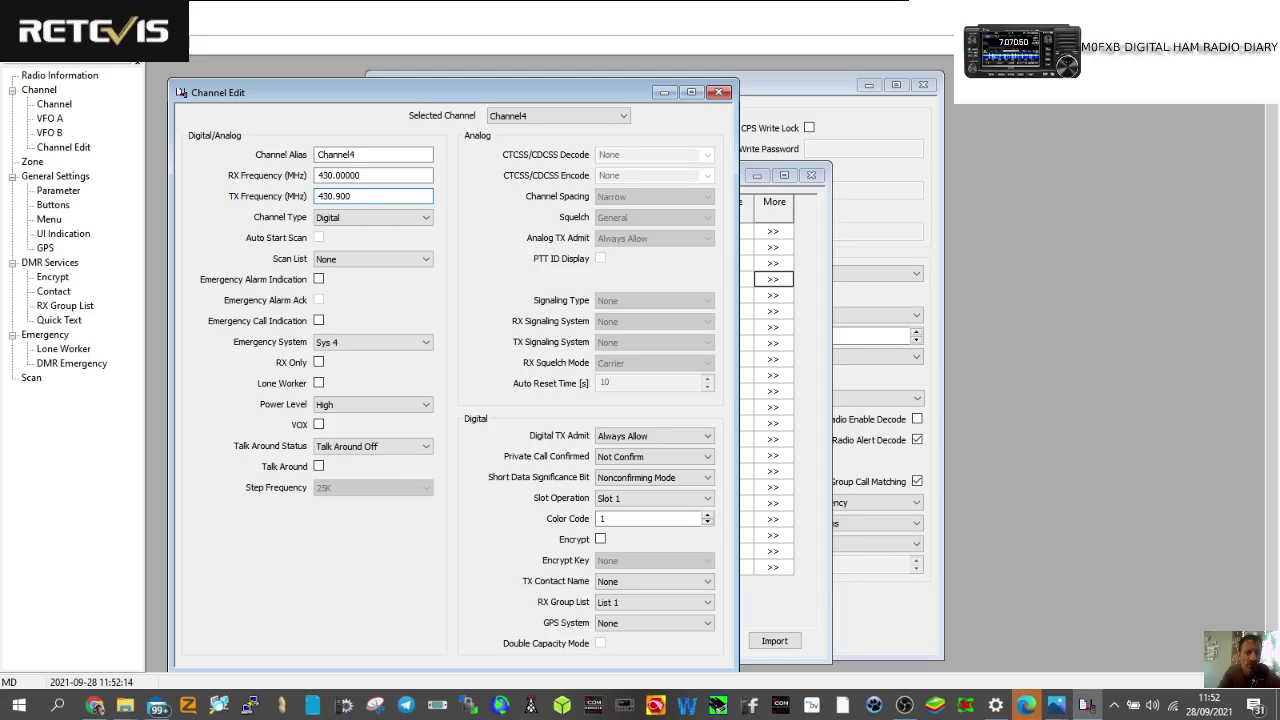
- Rename the Channel4 alias as GB7900
{"action": "left_click", "coordinate": [366, 154]}
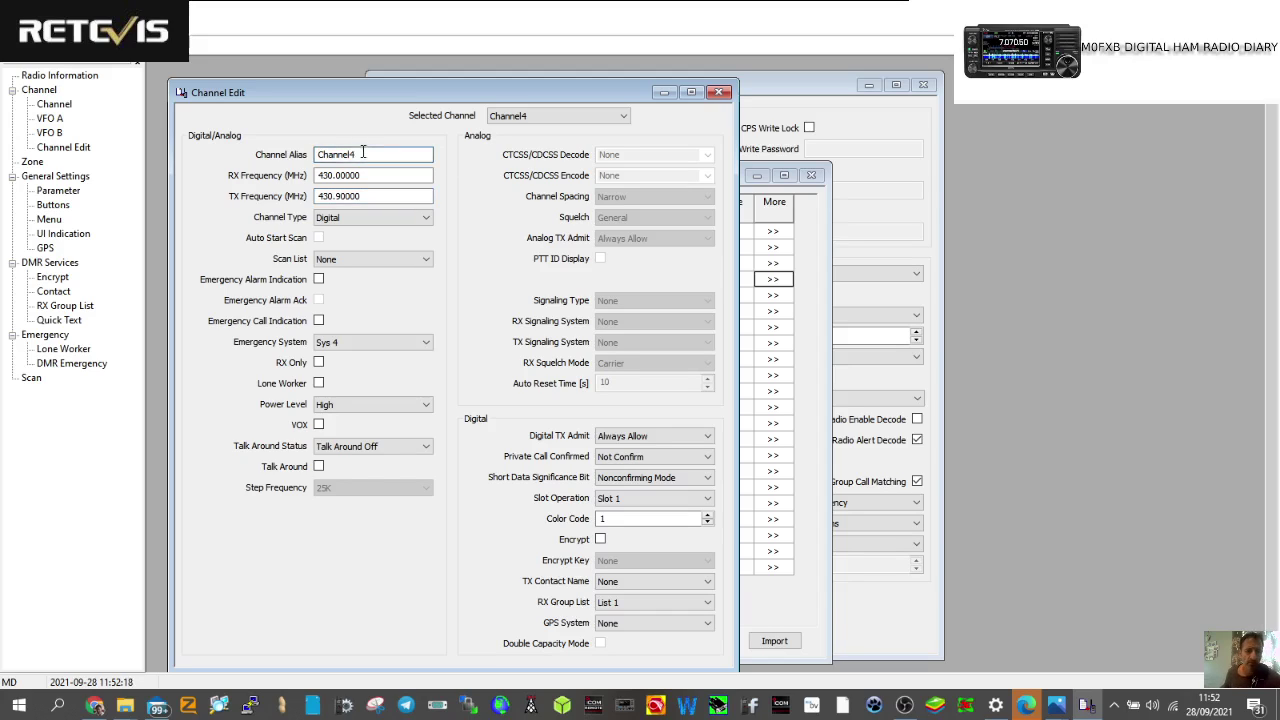
{"action": "double_click", "coordinate": [375, 154]}
{"action": "type", "text": "G"}
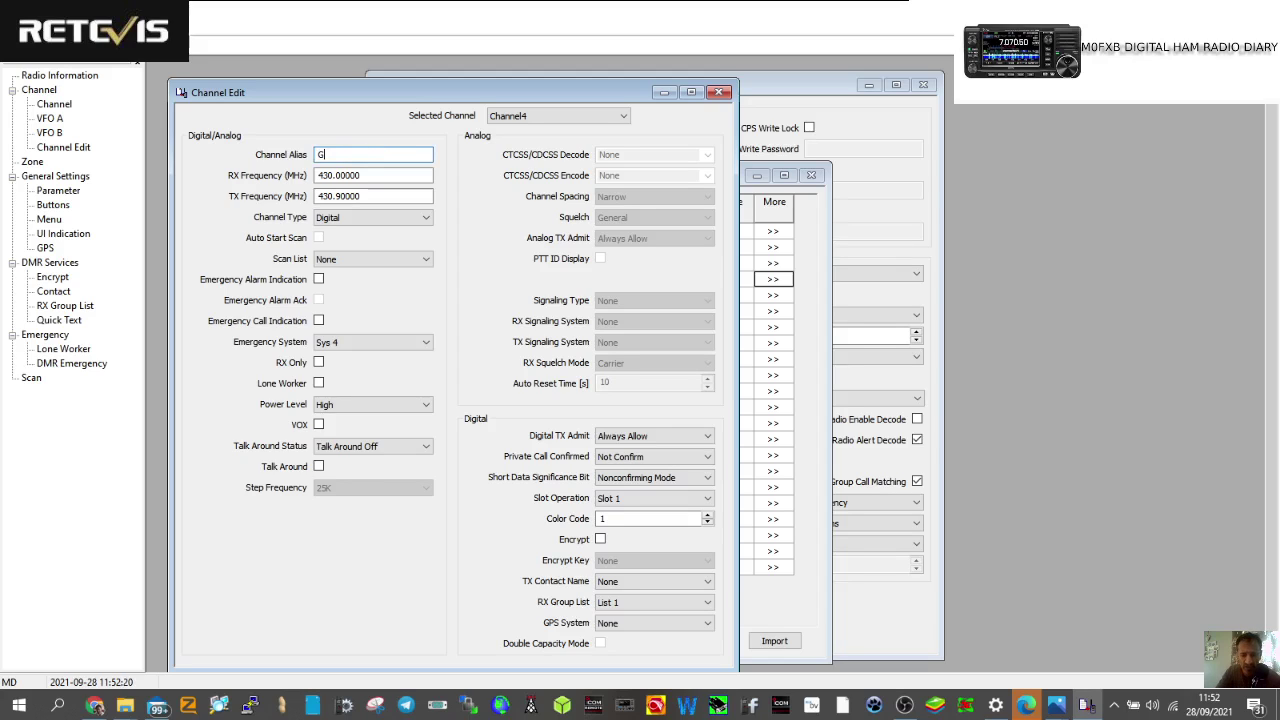
{"action": "type", "text": "B7900"}
{"action": "key", "text": "Return"}
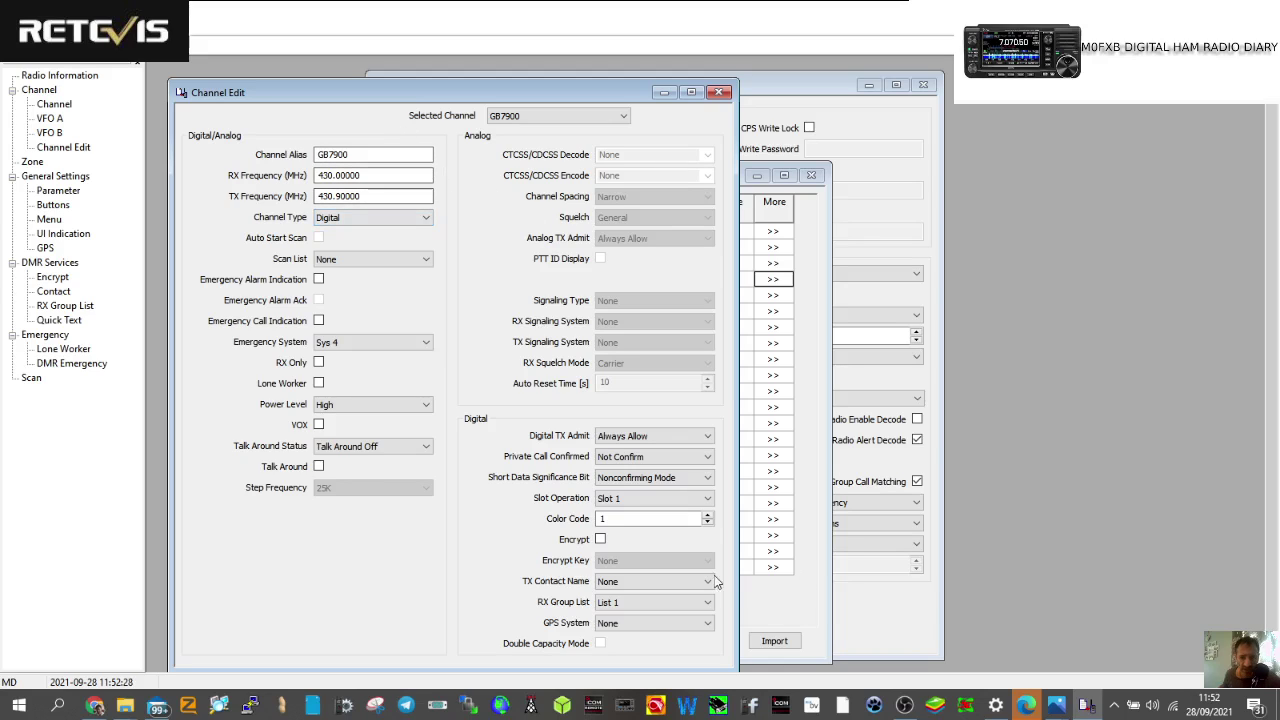
- Set the GB7900 channel's slot operation to Slot 2 and its color code to 3
{"action": "left_click", "coordinate": [708, 498]}
{"action": "left_click", "coordinate": [706, 509]}
{"action": "left_click", "coordinate": [708, 523]}
{"action": "left_click", "coordinate": [708, 516]}
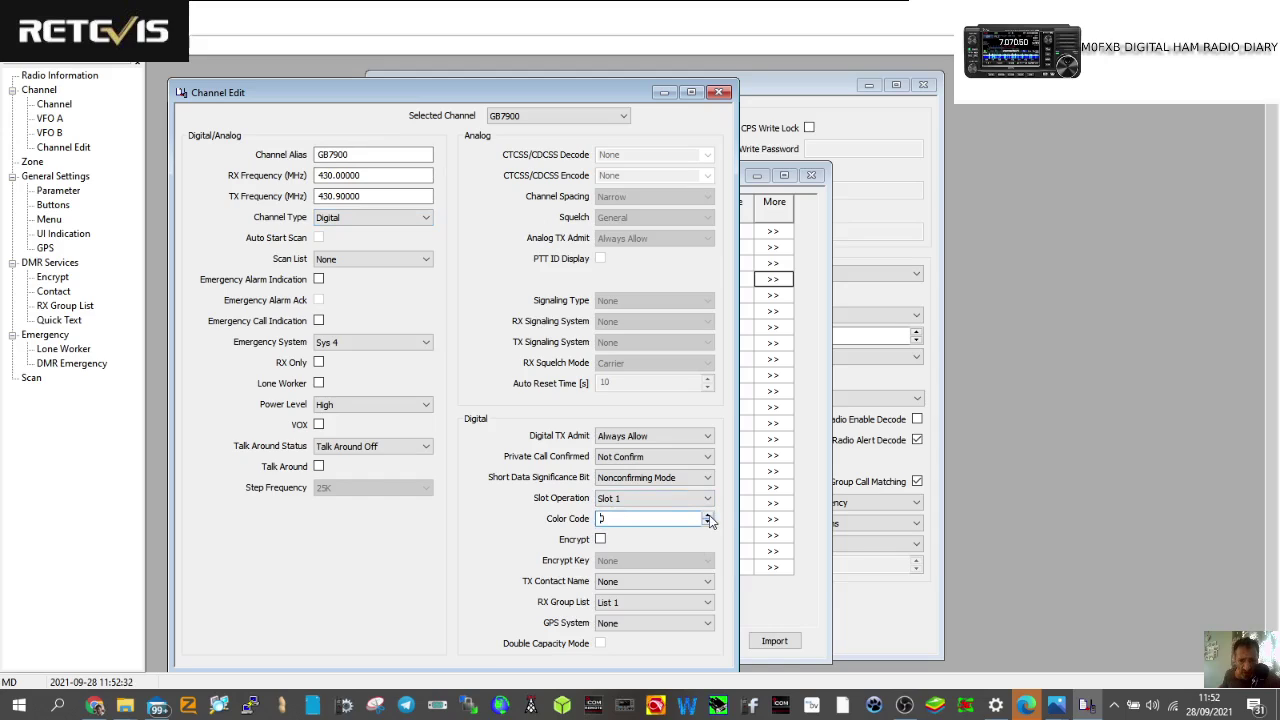
{"action": "left_click", "coordinate": [707, 498]}
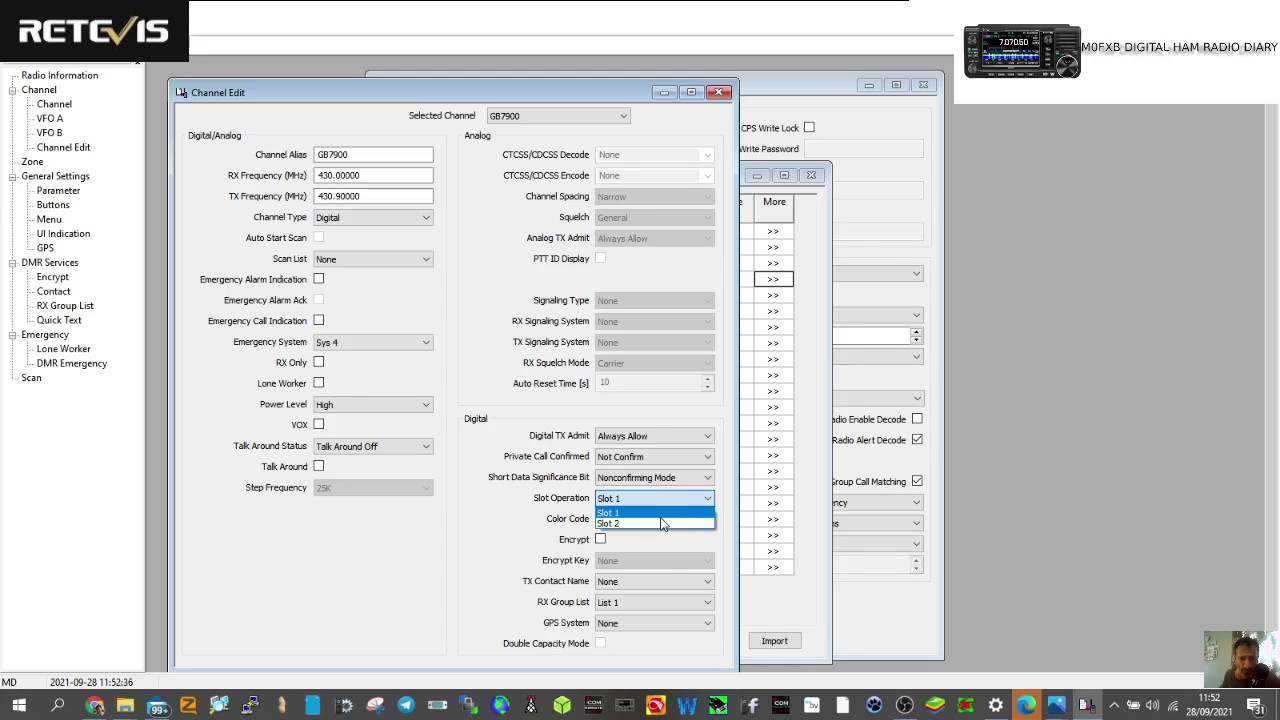
{"action": "left_click", "coordinate": [661, 524]}
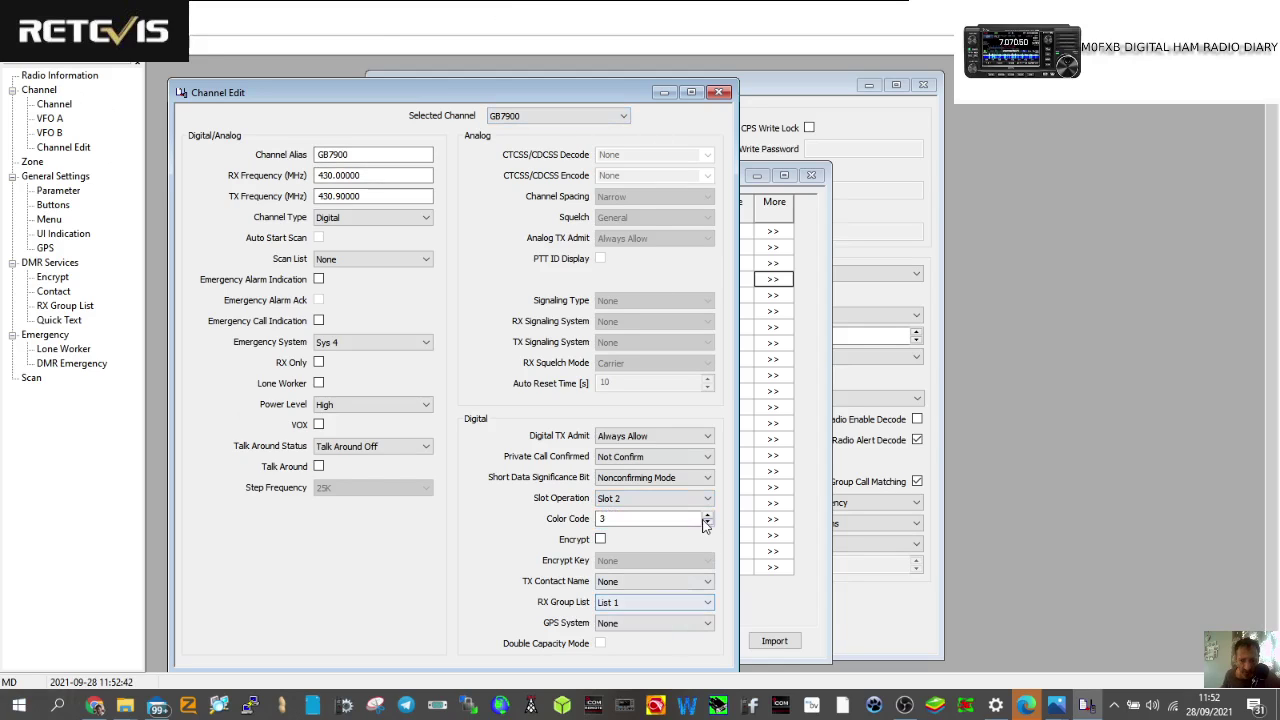
- Set the GB7900 channel's TX contact name to TG9, save the codeplug file and close the channel windows
{"action": "left_click", "coordinate": [707, 586]}
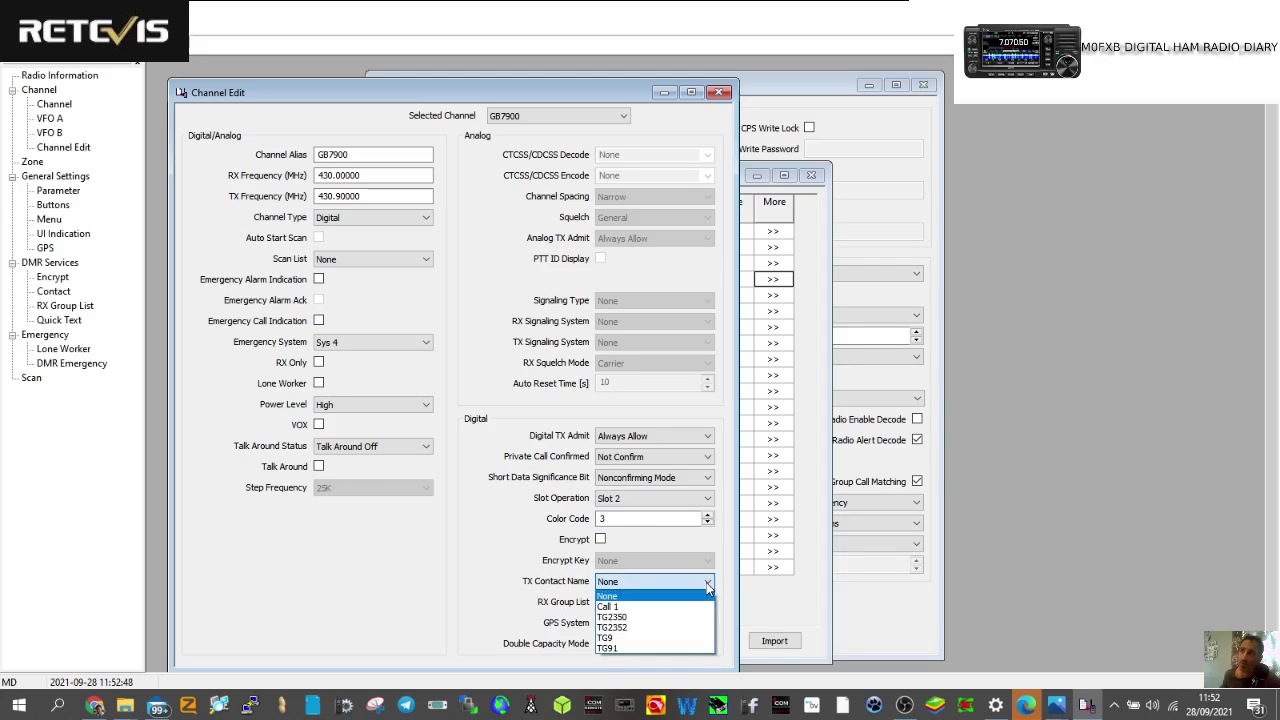
{"action": "left_click", "coordinate": [629, 638]}
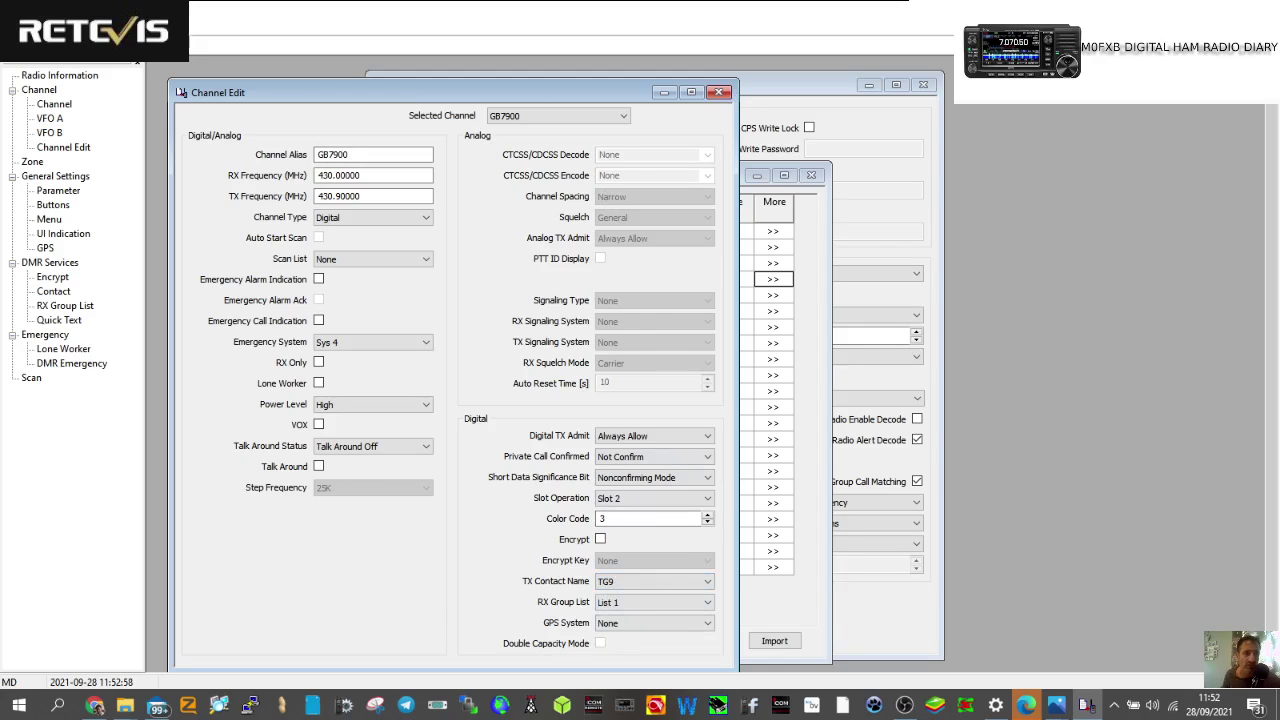
{"action": "key", "text": "ctrl+s"}
{"action": "left_click", "coordinate": [658, 386]}
{"action": "left_click", "coordinate": [719, 92]}
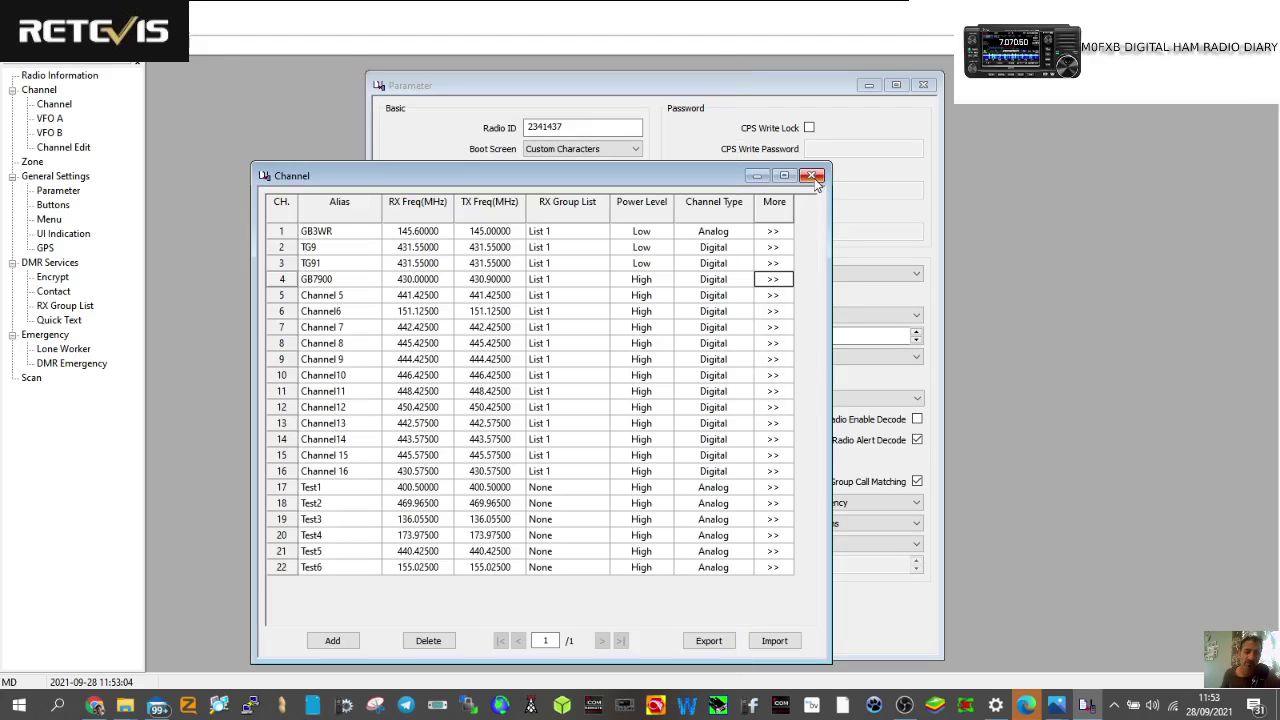
{"action": "left_click", "coordinate": [811, 176]}
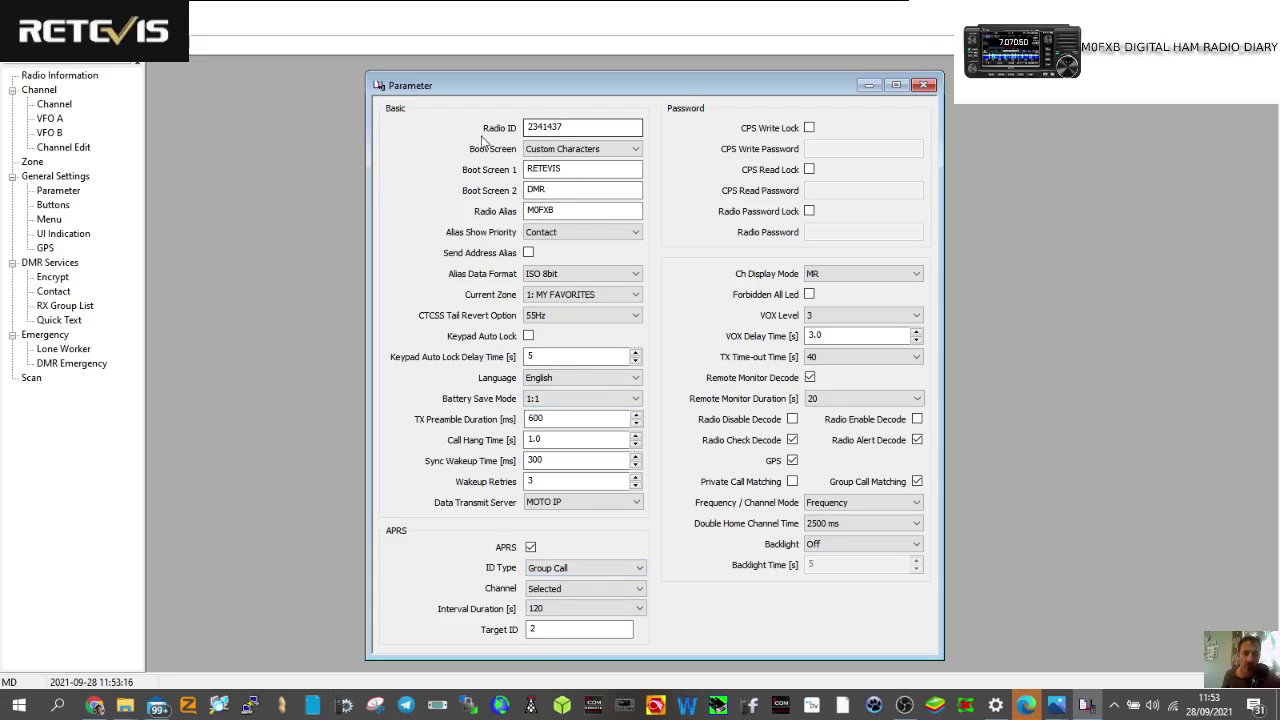
- Open the detailed settings of Channel 5 from the channel list and change its alias to DISCONECT
{"action": "left_click", "coordinate": [52, 104]}
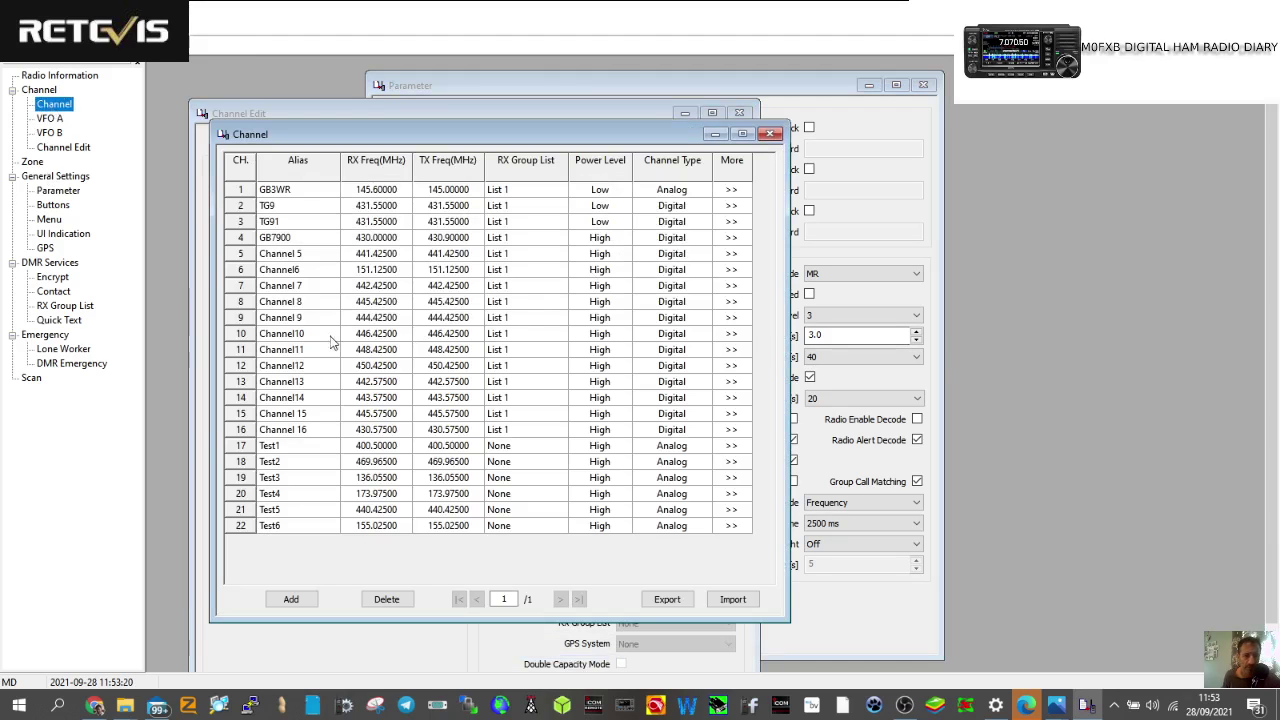
{"action": "left_click", "coordinate": [272, 255]}
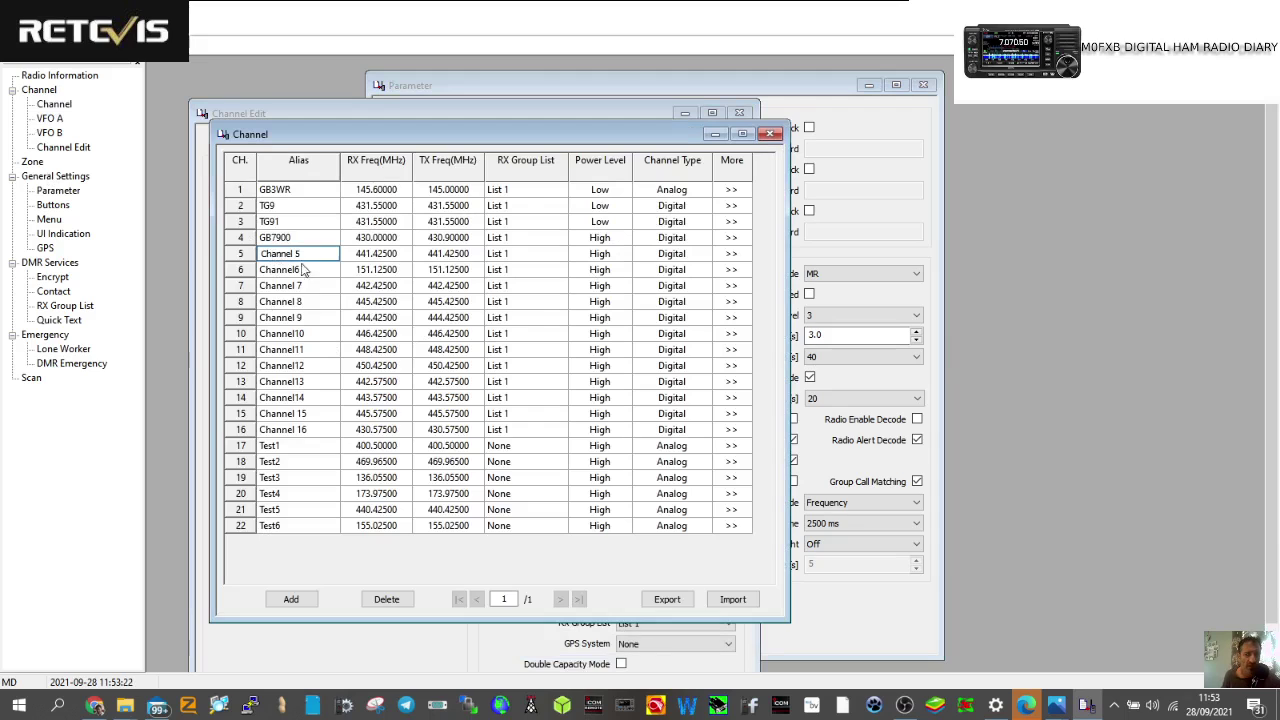
{"action": "left_click", "coordinate": [735, 255]}
{"action": "left_click", "coordinate": [737, 257]}
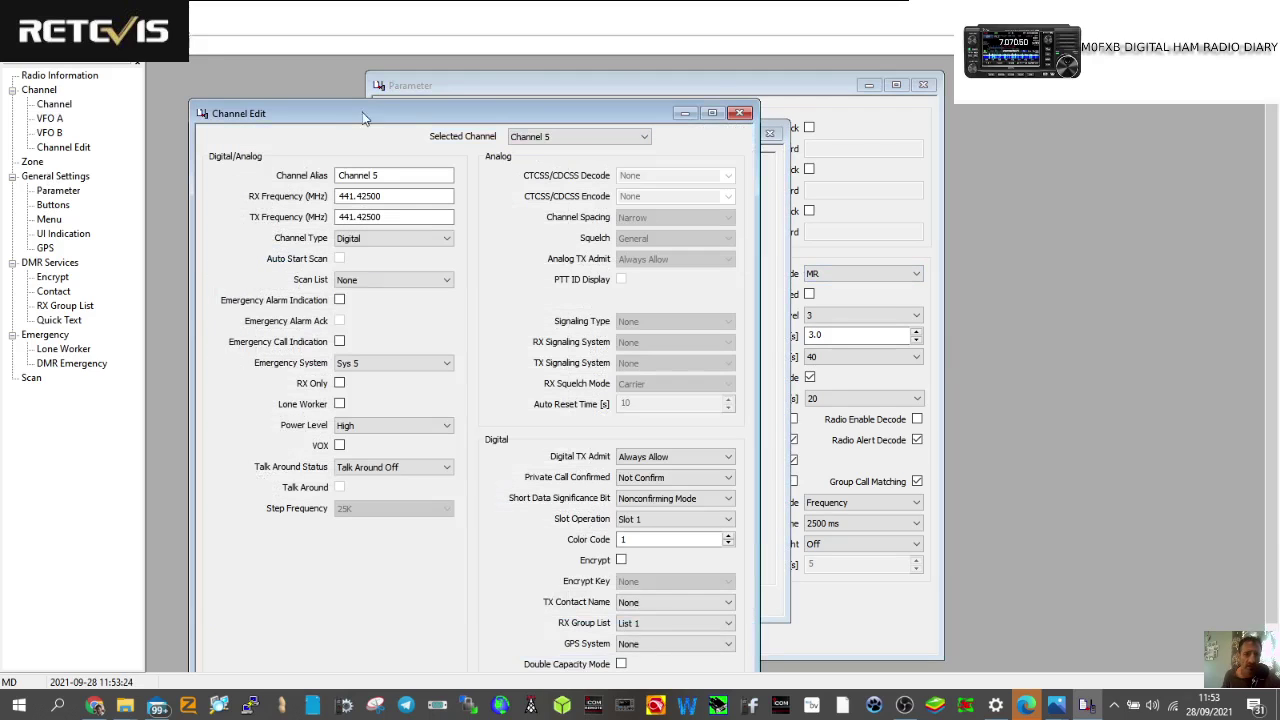
{"action": "double_click", "coordinate": [385, 175]}
{"action": "key", "text": "BackSpace"}
{"action": "key", "text": "BackSpace"}
{"action": "key", "text": "BackSpace"}
{"action": "key", "text": "BackSpace"}
{"action": "key", "text": "BackSpace"}
{"action": "key", "text": "BackSpace"}
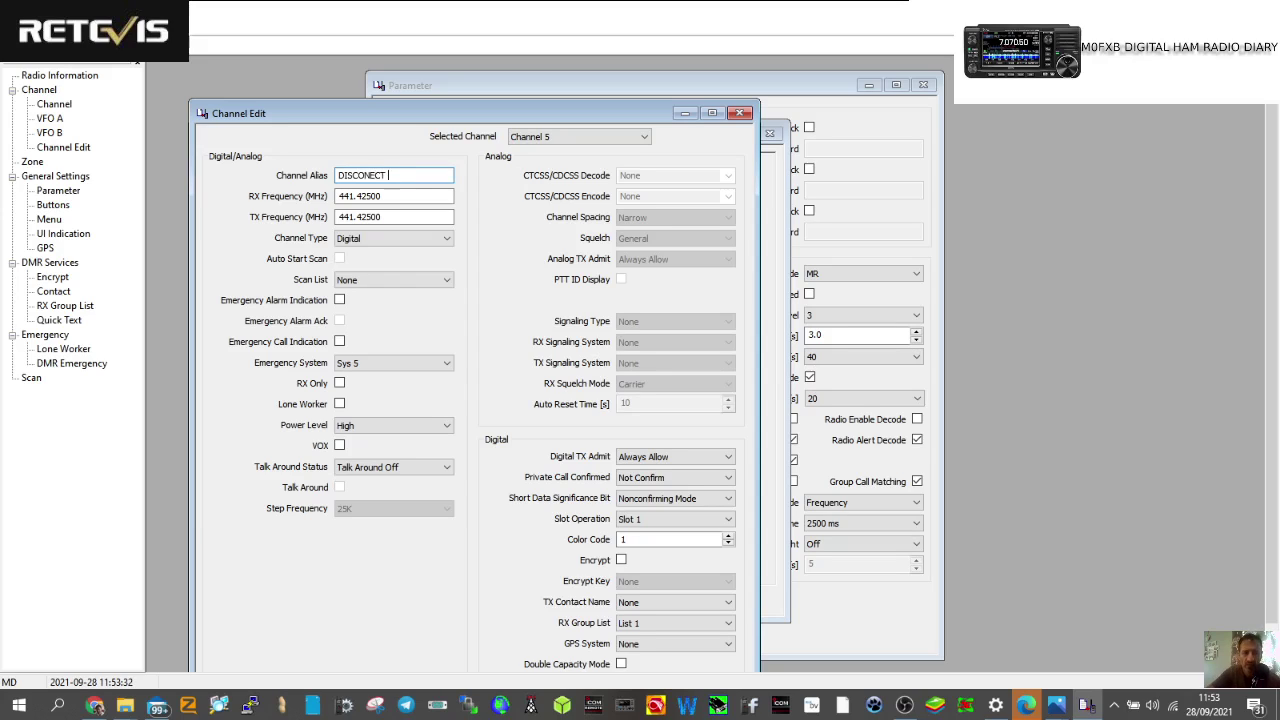
- Set both the RX and TX frequencies of the DISCONECT channel to 431.55000 MHz
{"action": "left_click", "coordinate": [383, 196]}
{"action": "double_click", "coordinate": [388, 197]}
{"action": "left_click", "coordinate": [388, 197]}
{"action": "double_click", "coordinate": [388, 197]}
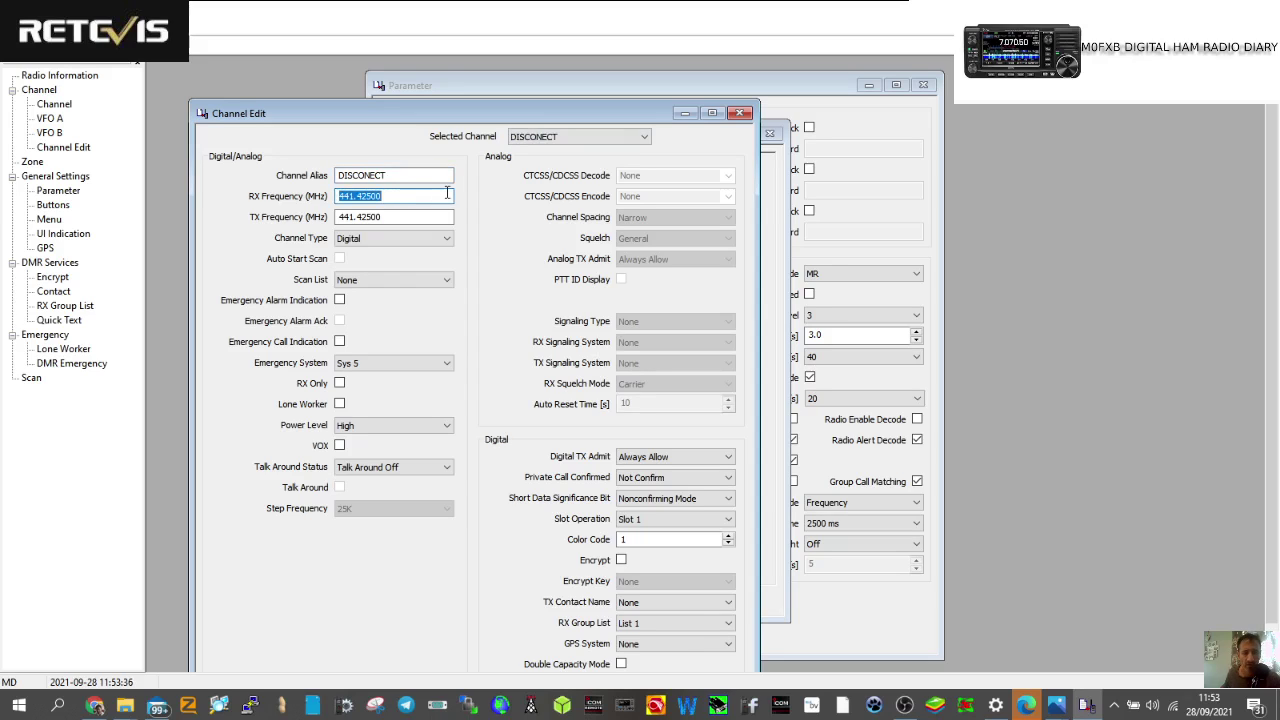
{"action": "type", "text": "4"}
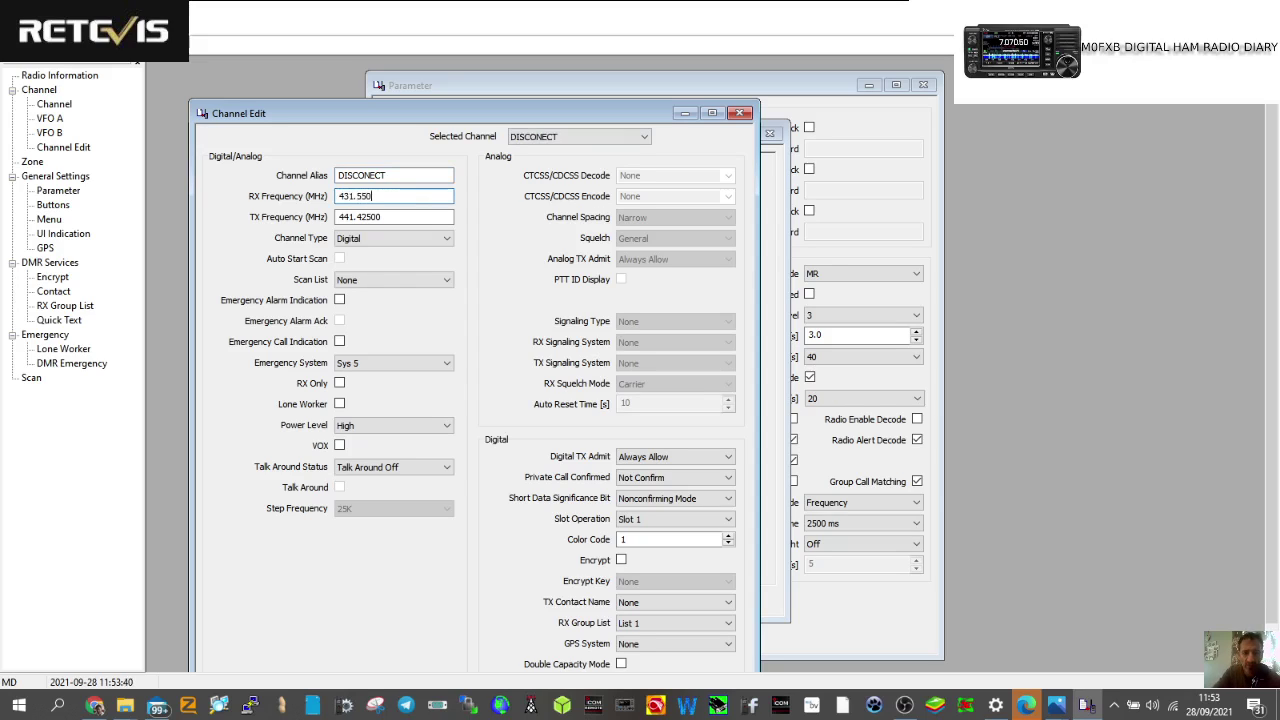
{"action": "key", "text": "Tab"}
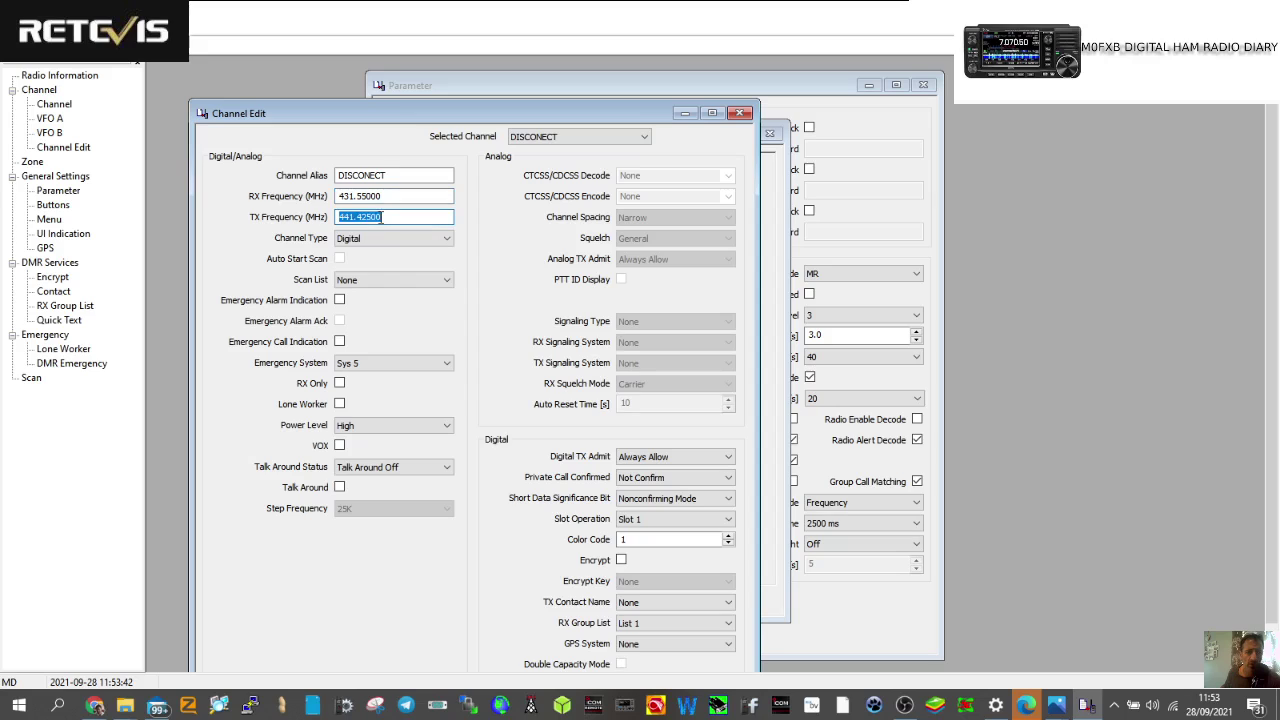
{"action": "type", "text": "431"}
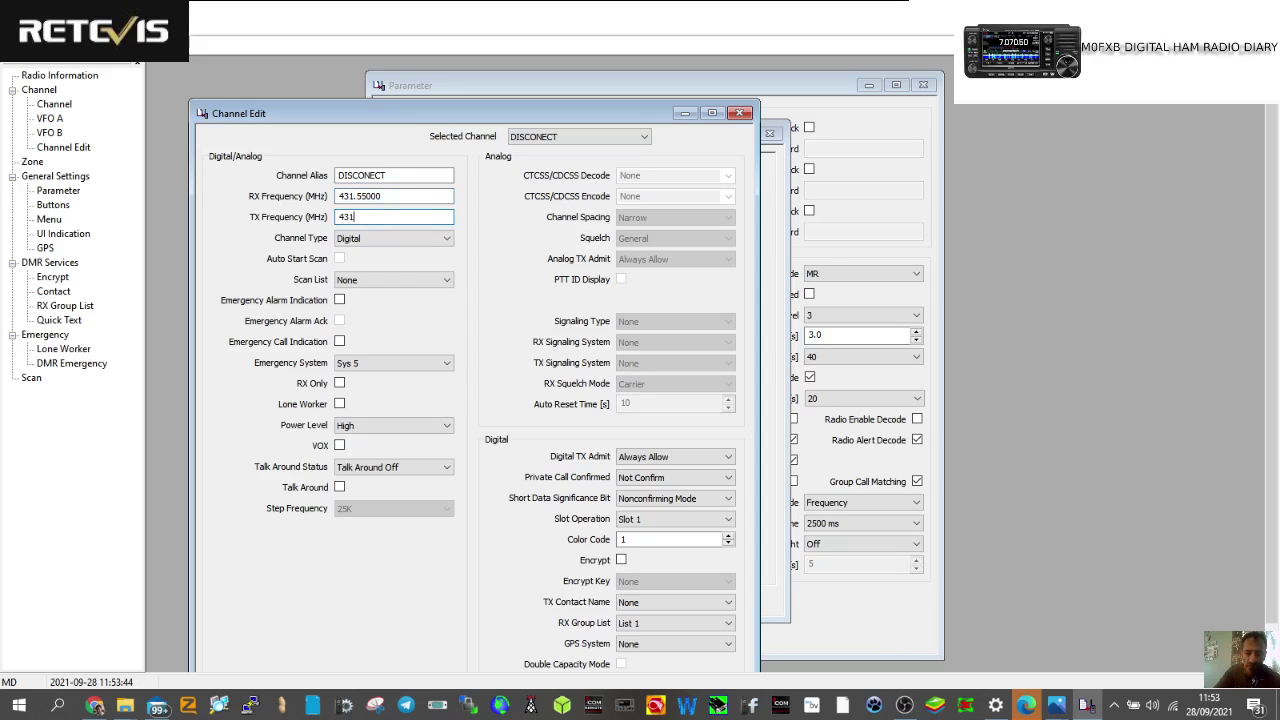
{"action": "type", "text": ".55"}
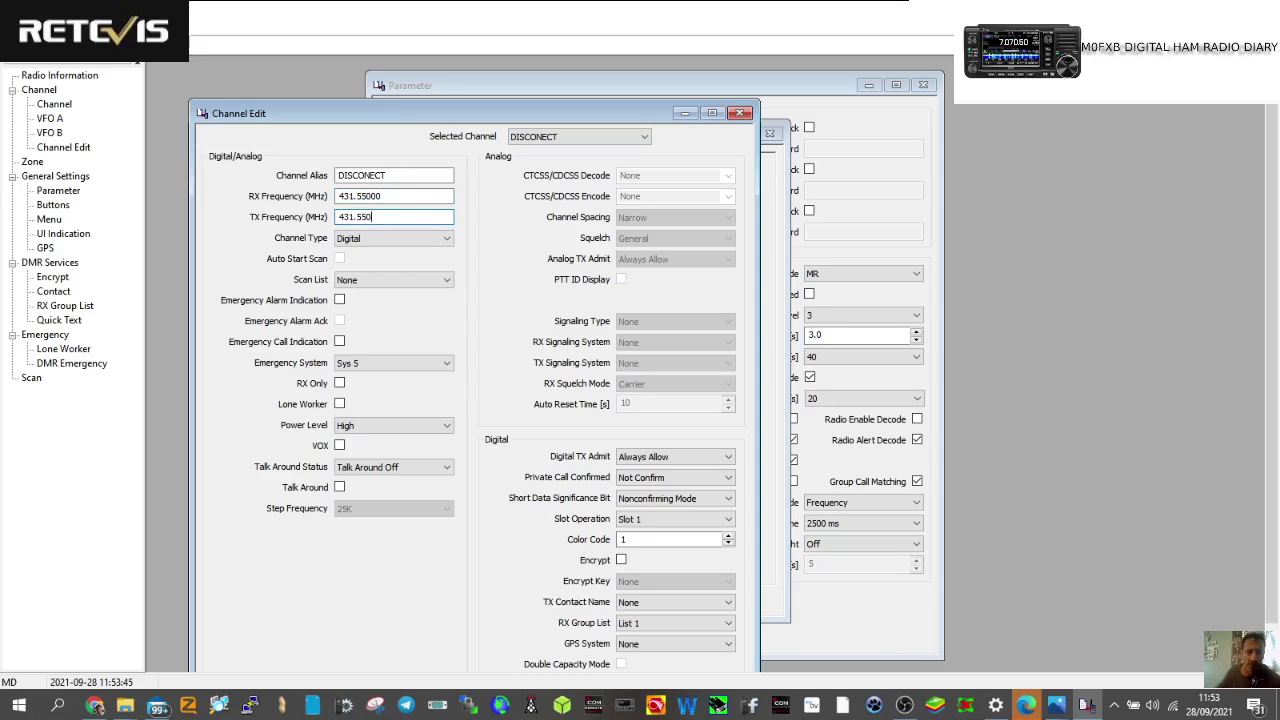
{"action": "left_click", "coordinate": [465, 250]}
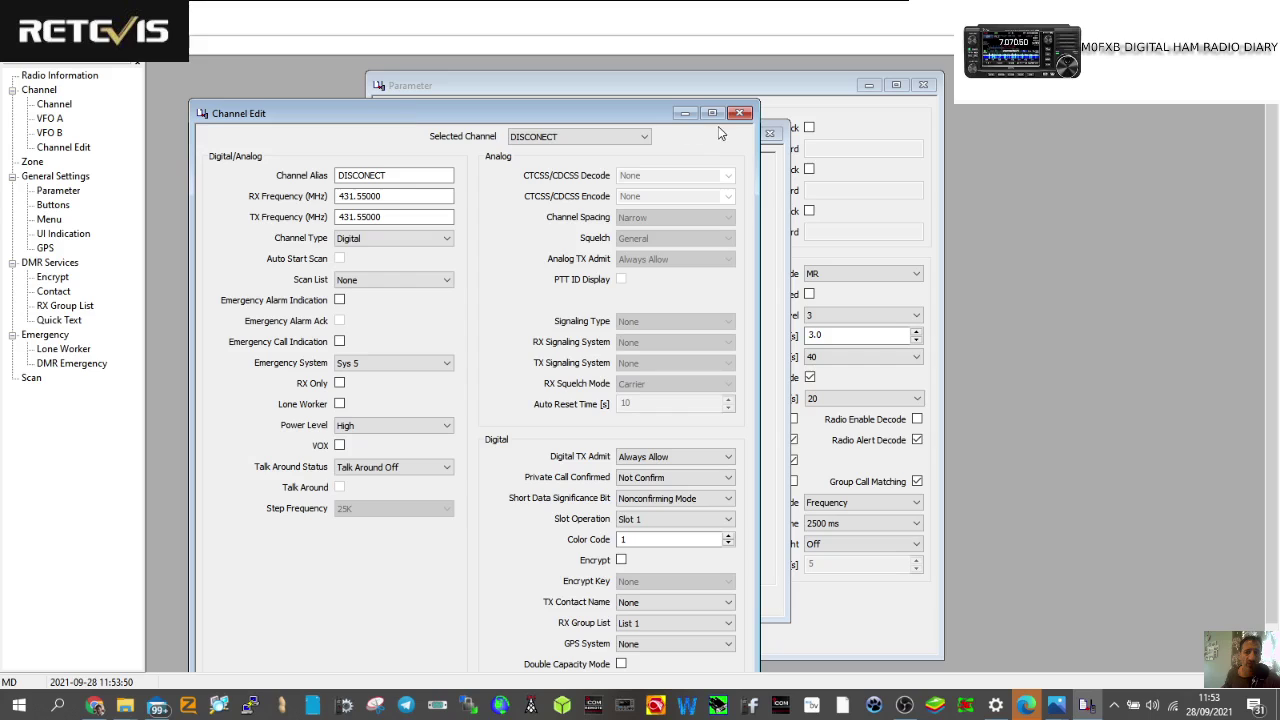
- Change the Call 1 entry in the DMR contact list to alias 4000, call type Private Call and call ID 4000
{"action": "left_click", "coordinate": [55, 291]}
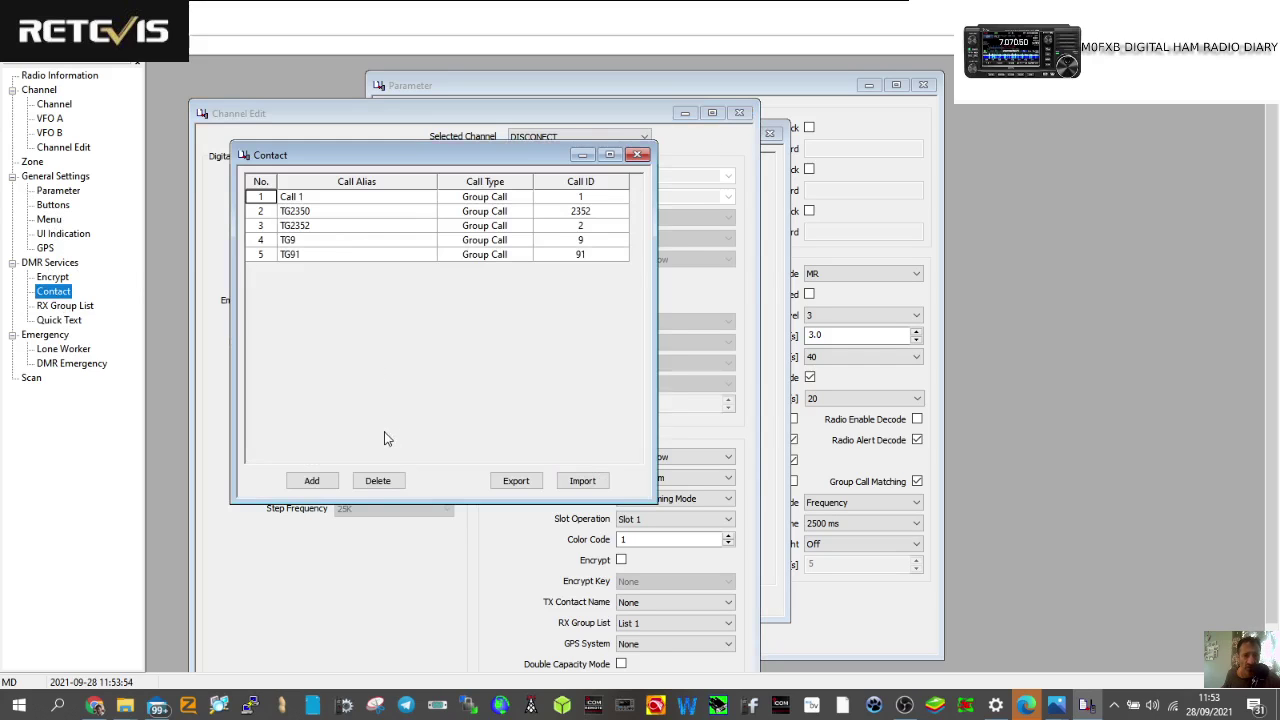
{"action": "double_click", "coordinate": [320, 197]}
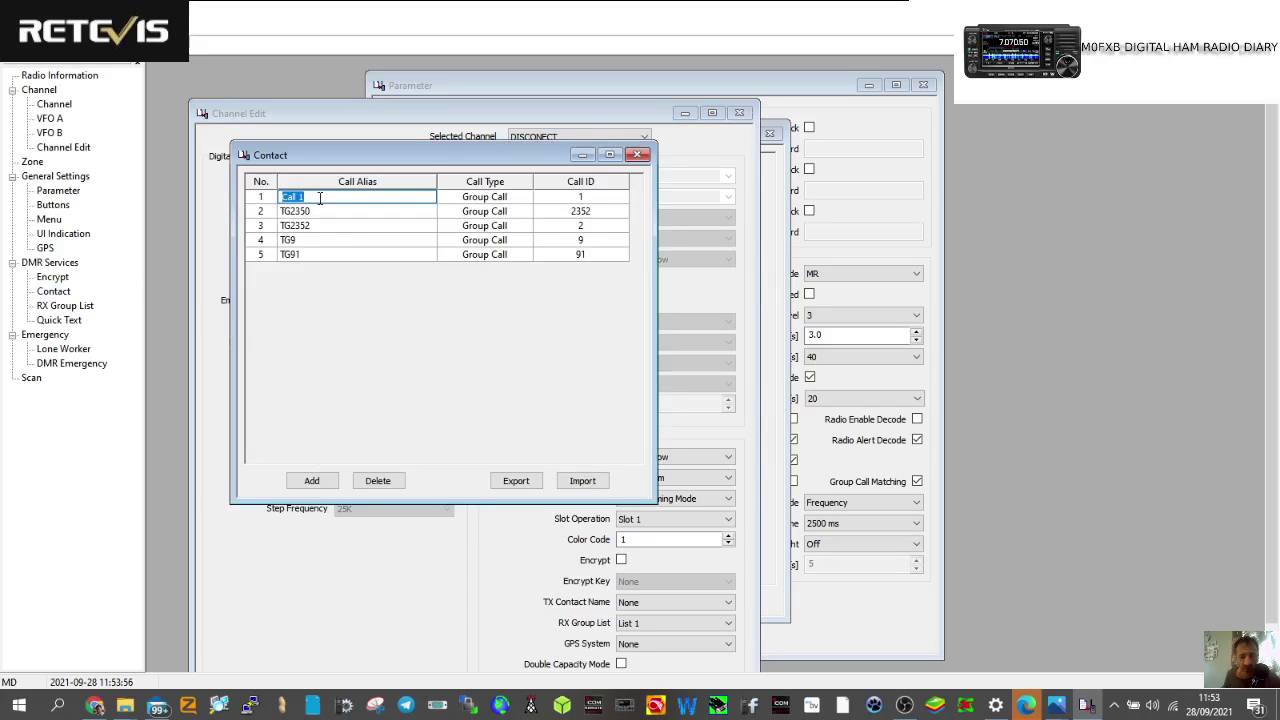
{"action": "type", "text": "4000"}
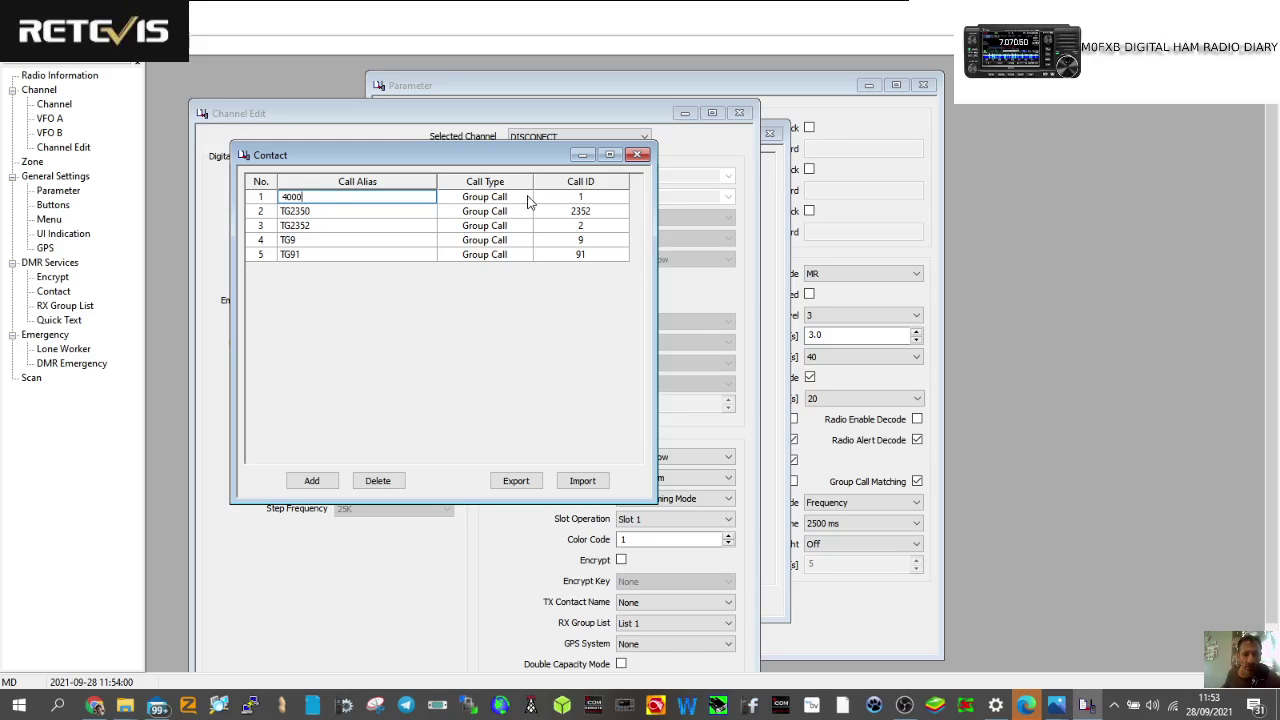
{"action": "left_click", "coordinate": [510, 199]}
{"action": "left_click", "coordinate": [527, 200]}
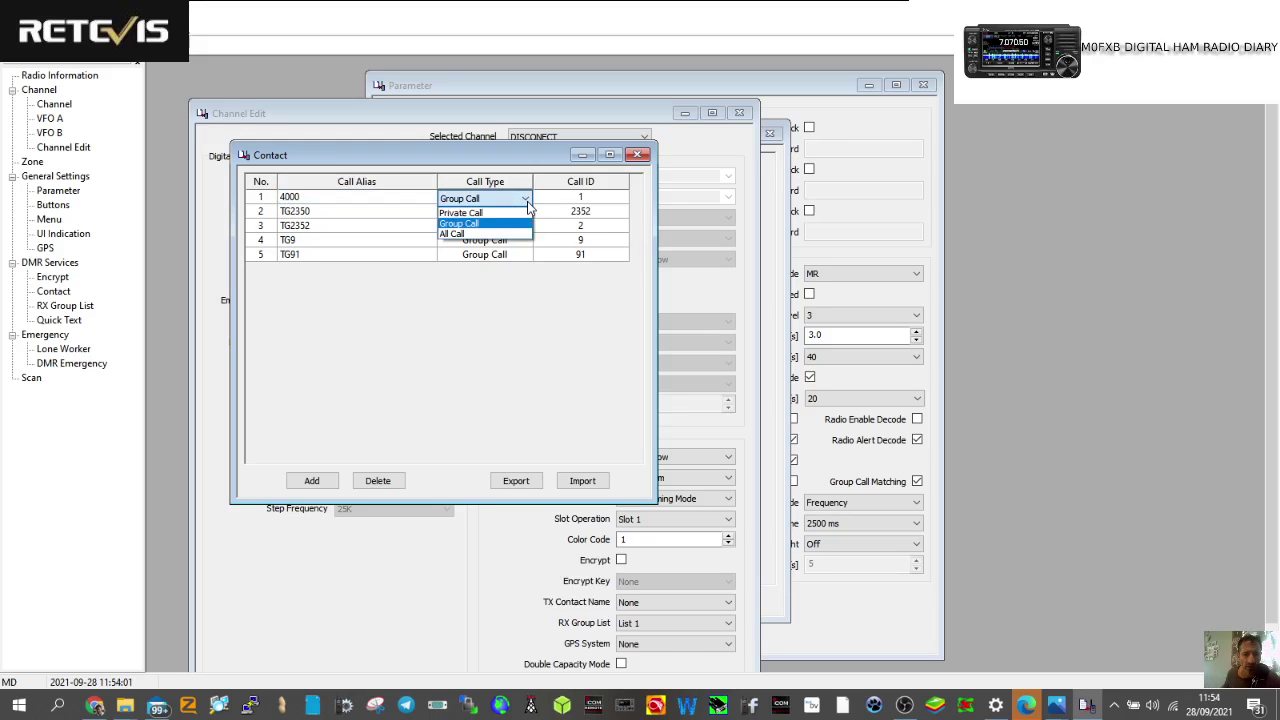
{"action": "left_click", "coordinate": [478, 213]}
{"action": "left_click", "coordinate": [588, 197]}
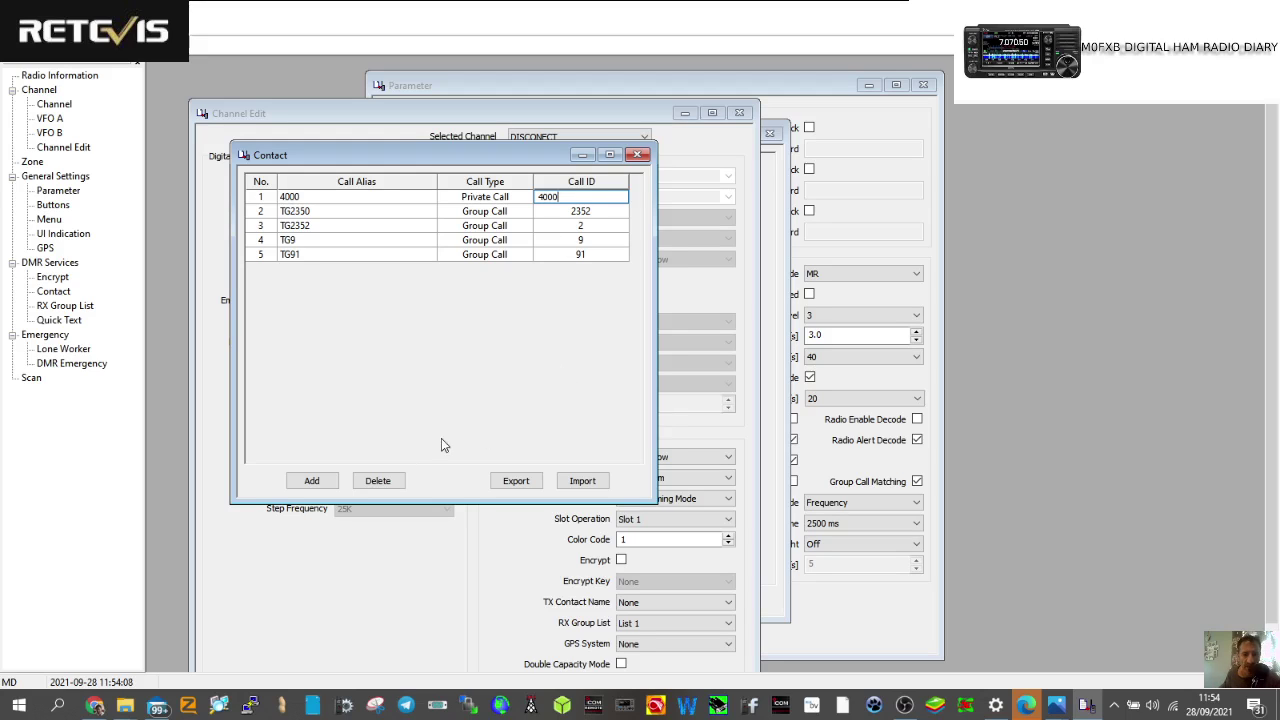
- Add a new contact with default values to the DMR contact list and close the list
{"action": "left_click", "coordinate": [313, 483]}
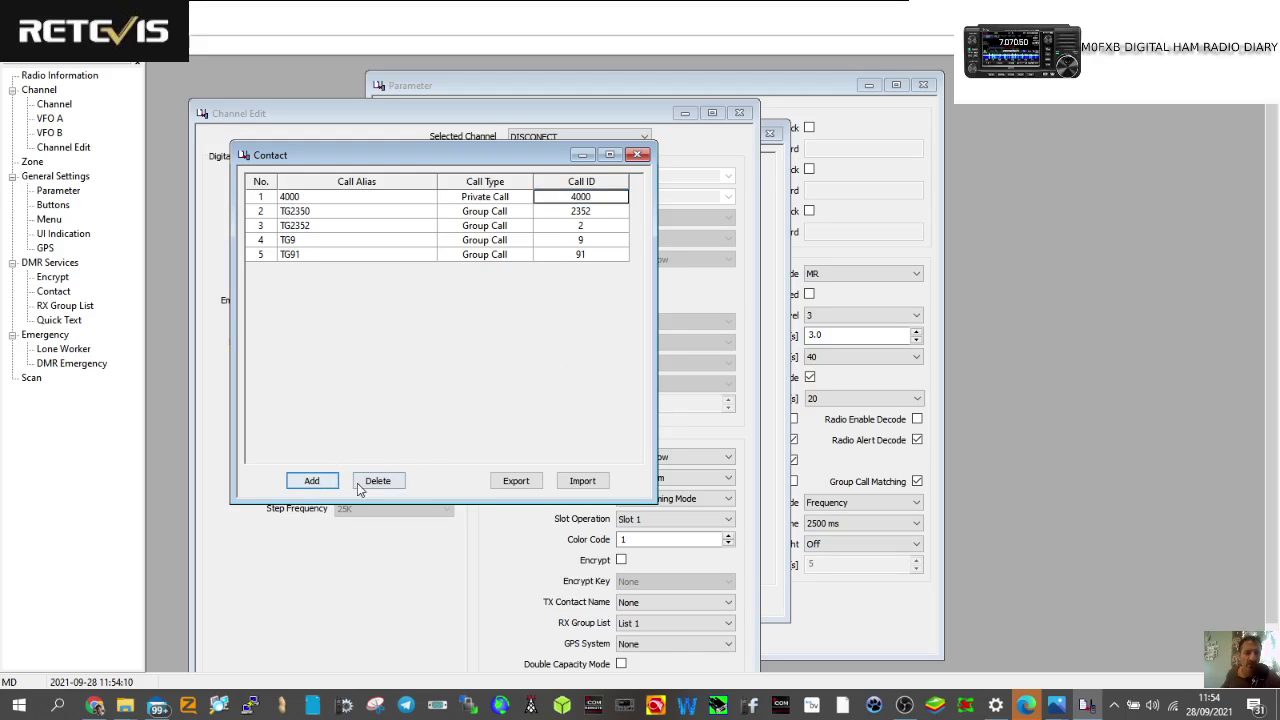
{"action": "left_click", "coordinate": [313, 483]}
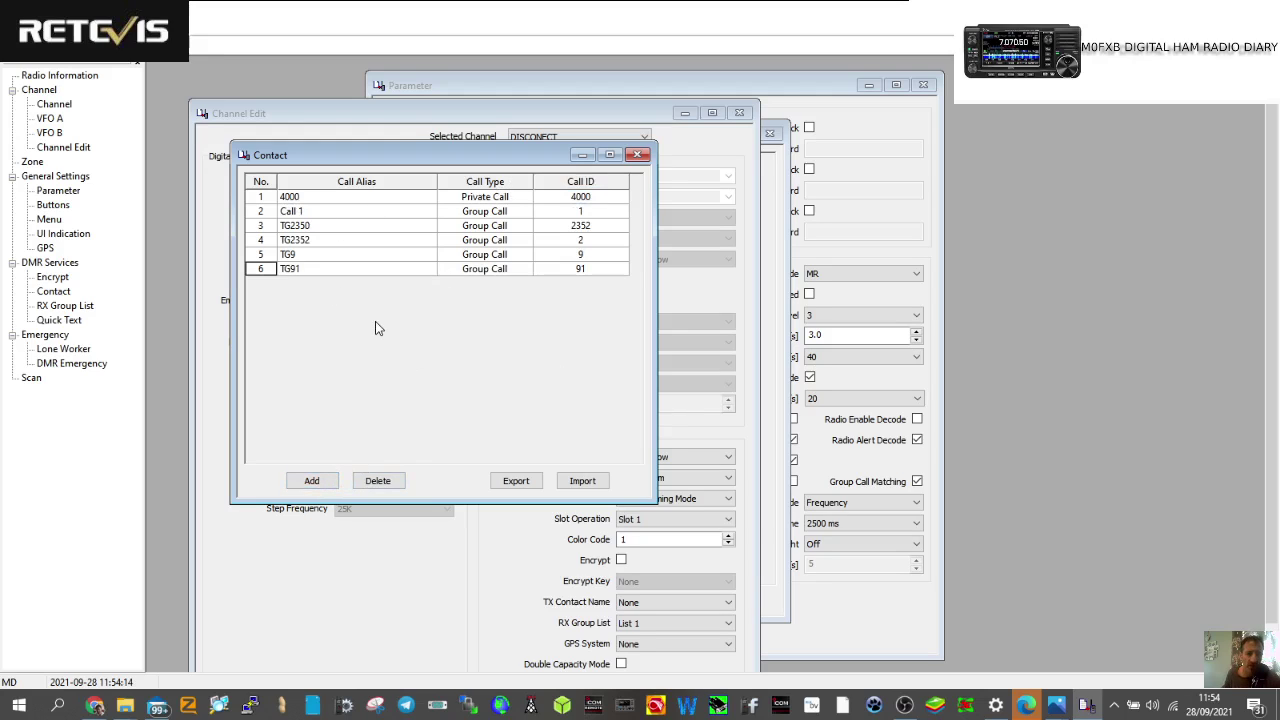
{"action": "left_click", "coordinate": [640, 156]}
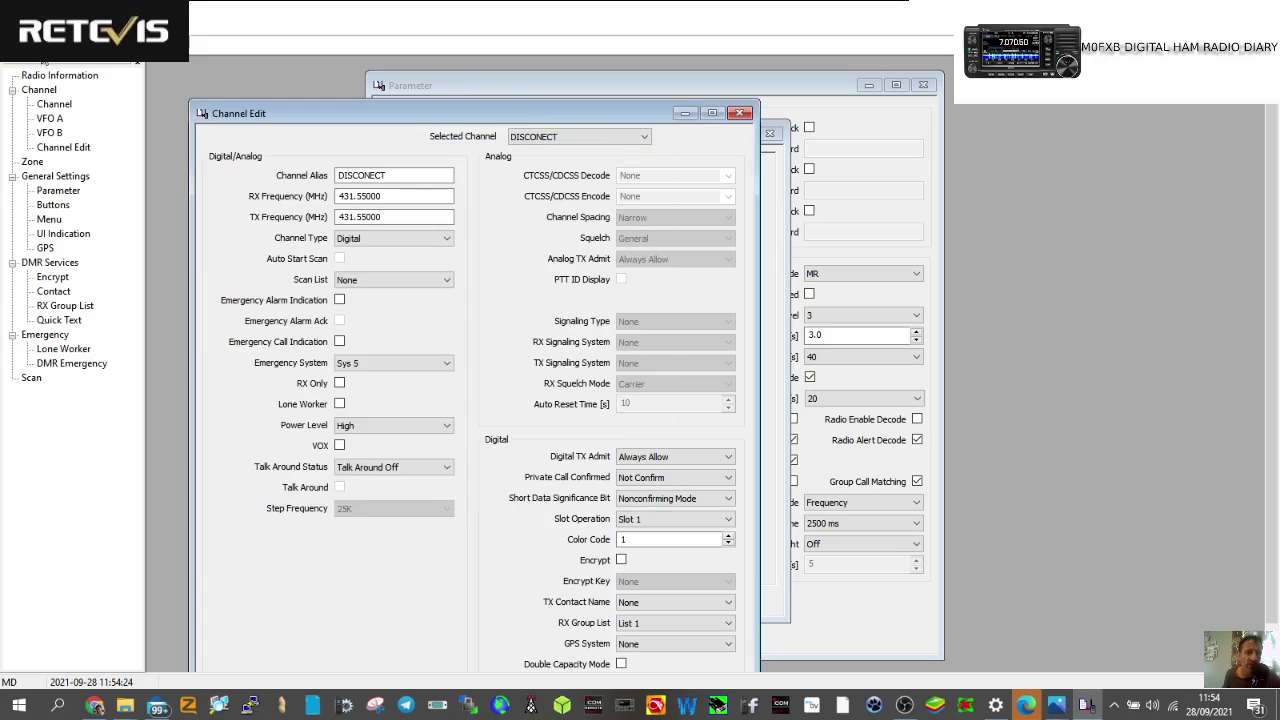
- Save the codeplug to RT72-L0202001.data and set the DISCONECT channel's color code to 1
{"action": "left_click", "coordinate": [740, 113]}
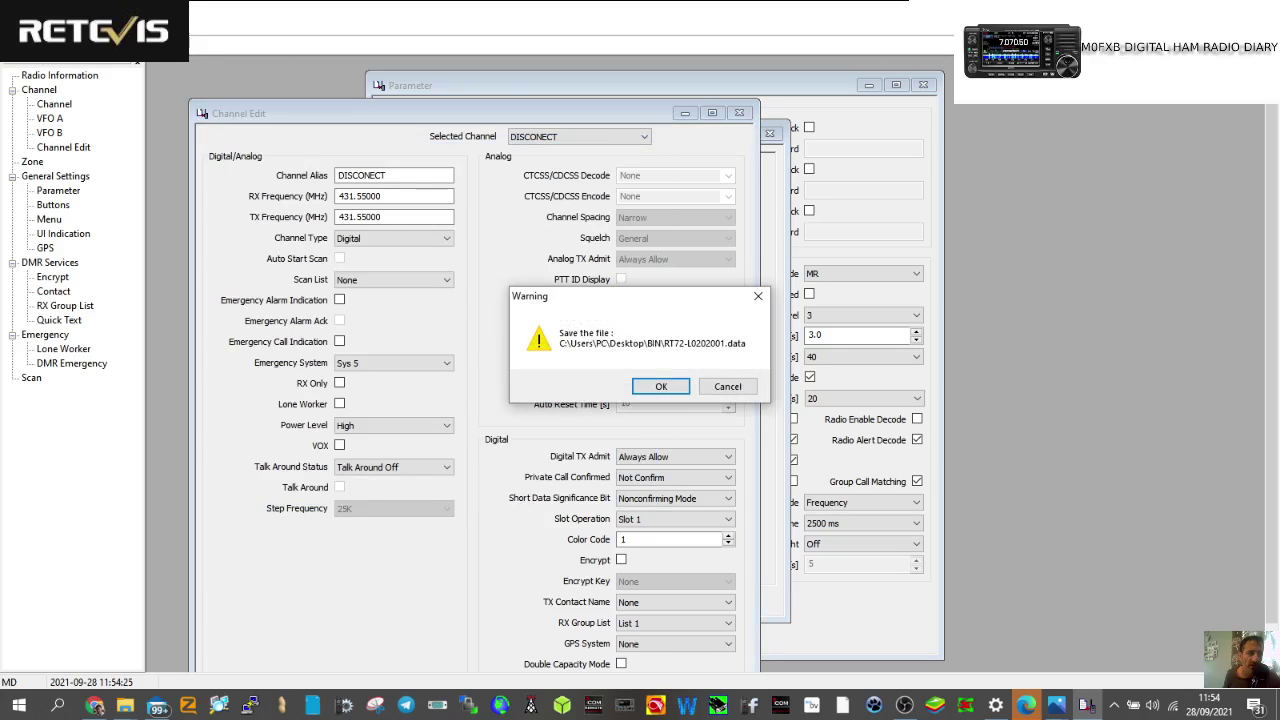
{"action": "left_click", "coordinate": [655, 388]}
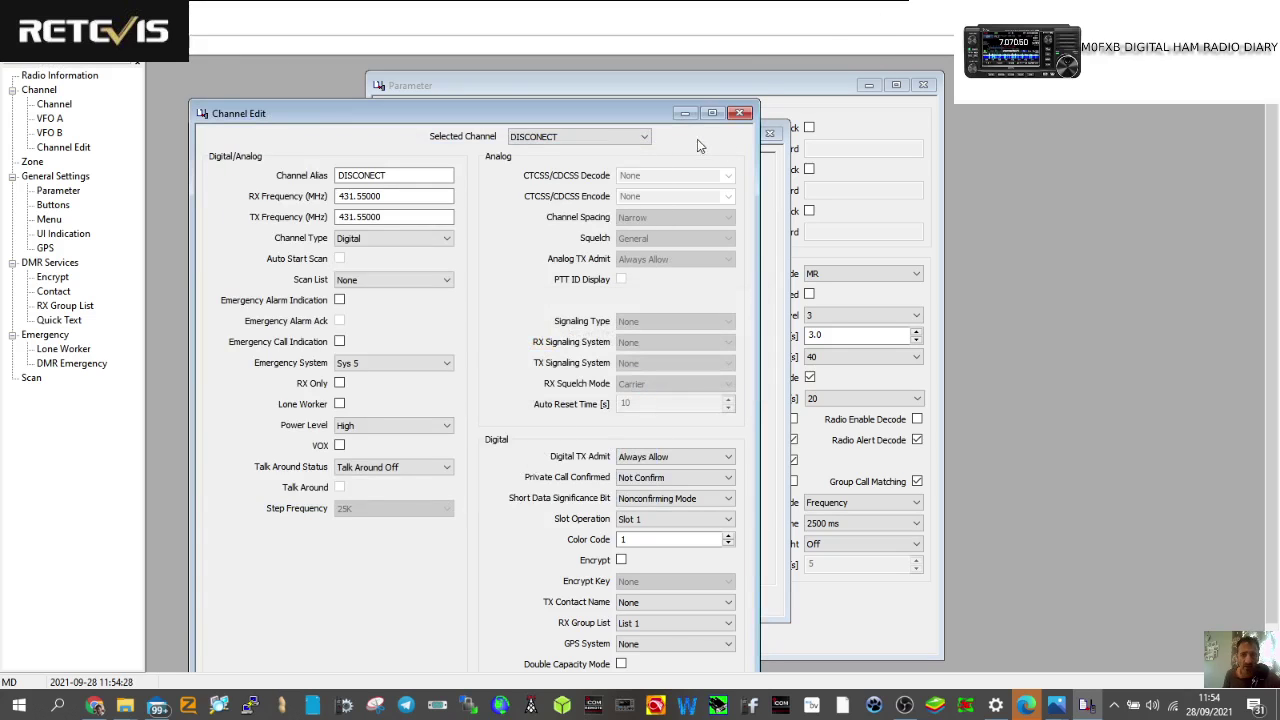
{"action": "left_click", "coordinate": [622, 539]}
{"action": "type", "text": "1"}
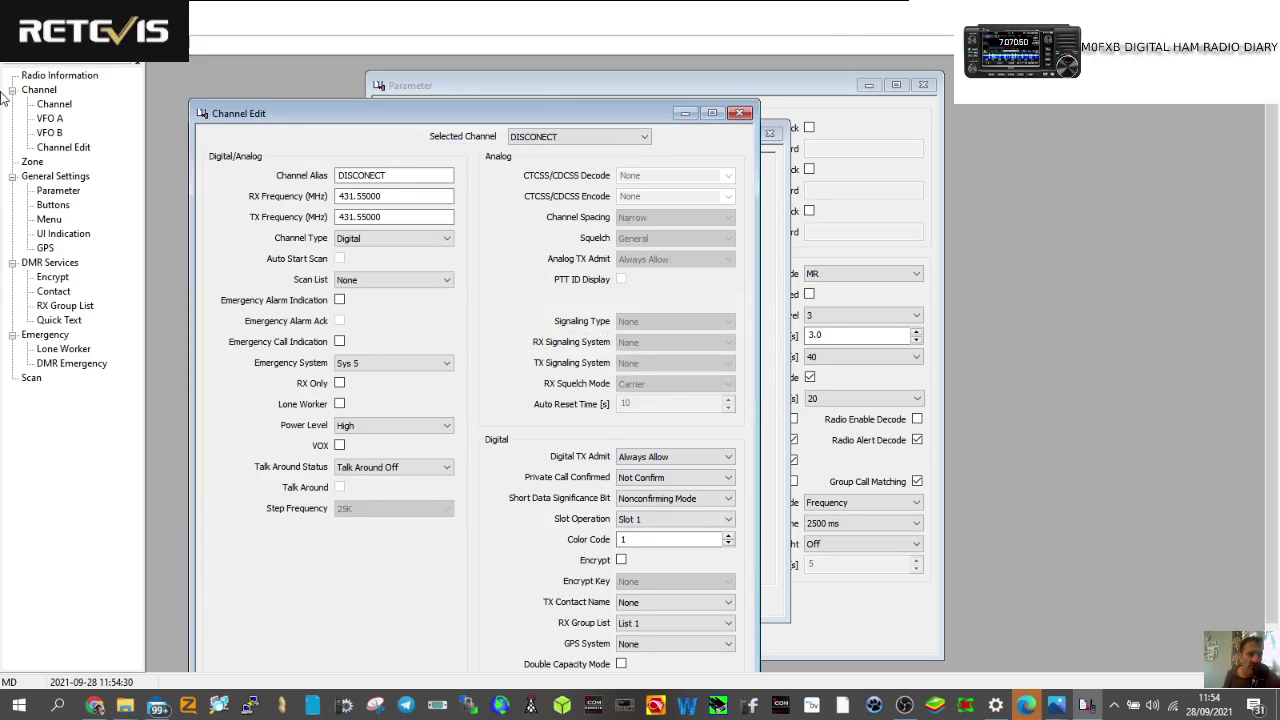
- Open the zone settings and examine the available channels and members of MY FAVORITES and Zone 2
{"action": "left_click", "coordinate": [32, 162]}
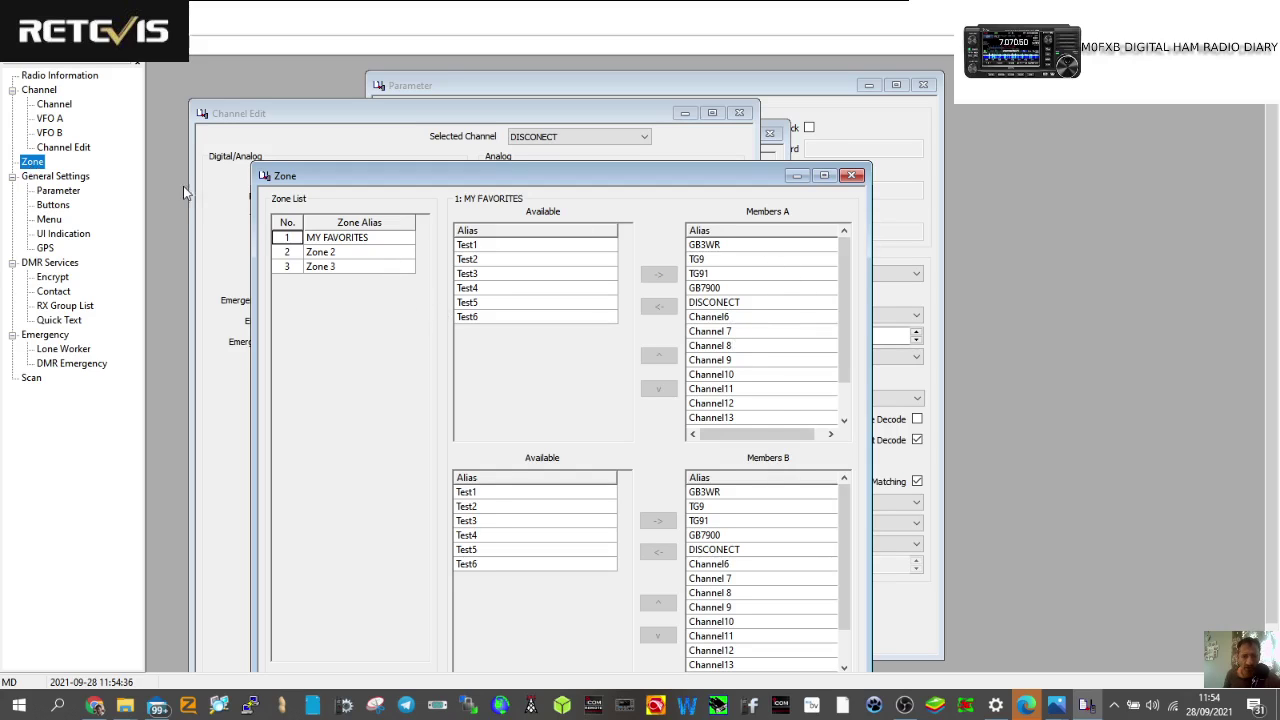
{"action": "double_click", "coordinate": [340, 238]}
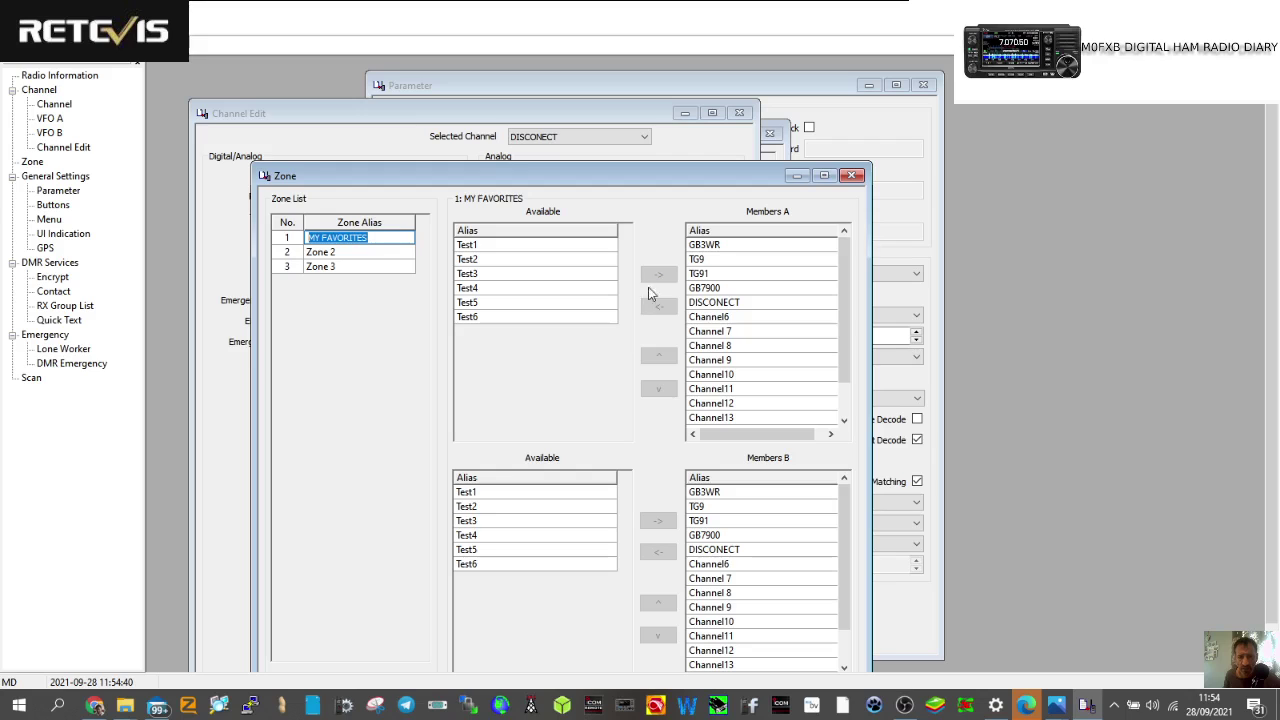
{"action": "left_click", "coordinate": [321, 254]}
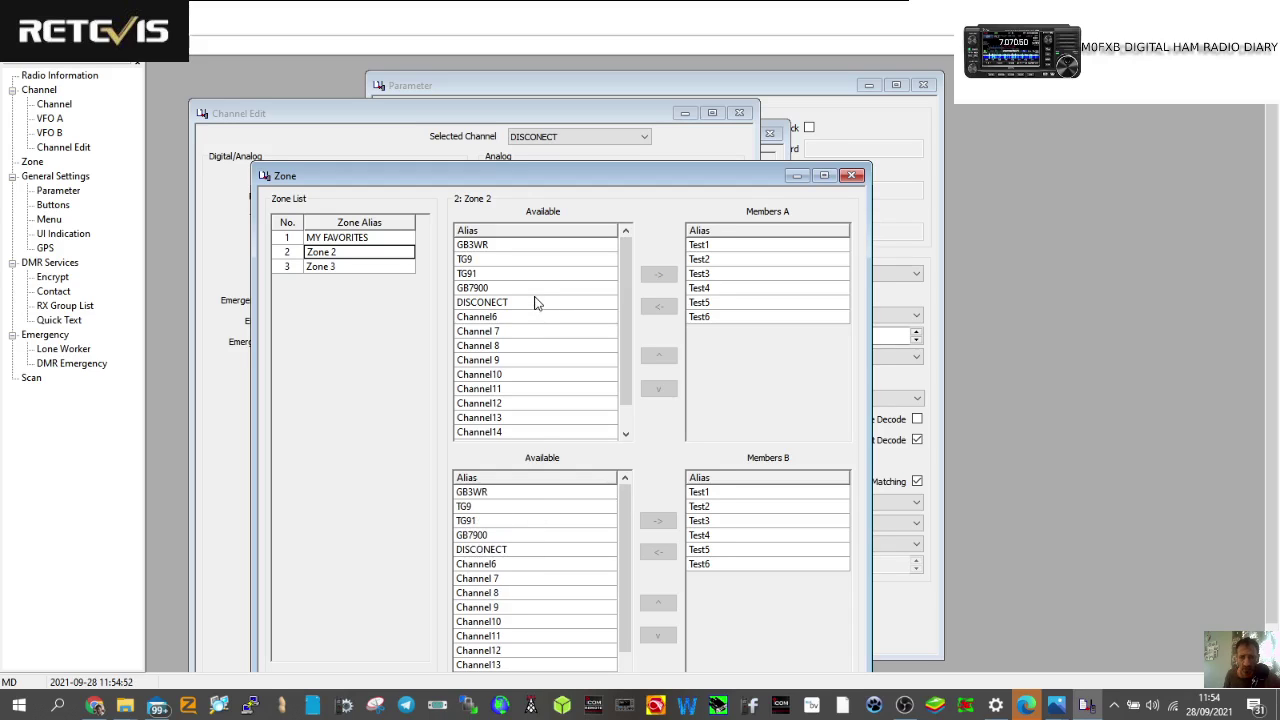
{"action": "left_click_drag", "start_coordinate": [626, 364], "coordinate": [633, 410]}
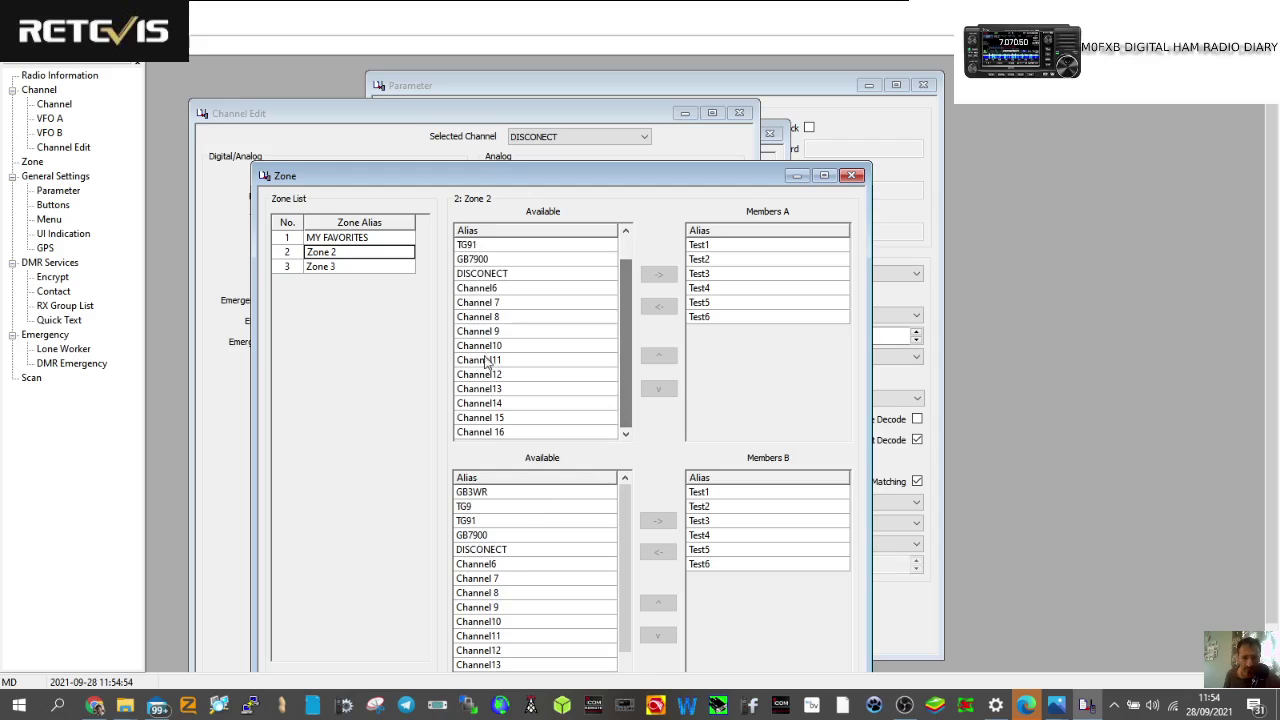
{"action": "left_click_drag", "start_coordinate": [628, 356], "coordinate": [628, 318]}
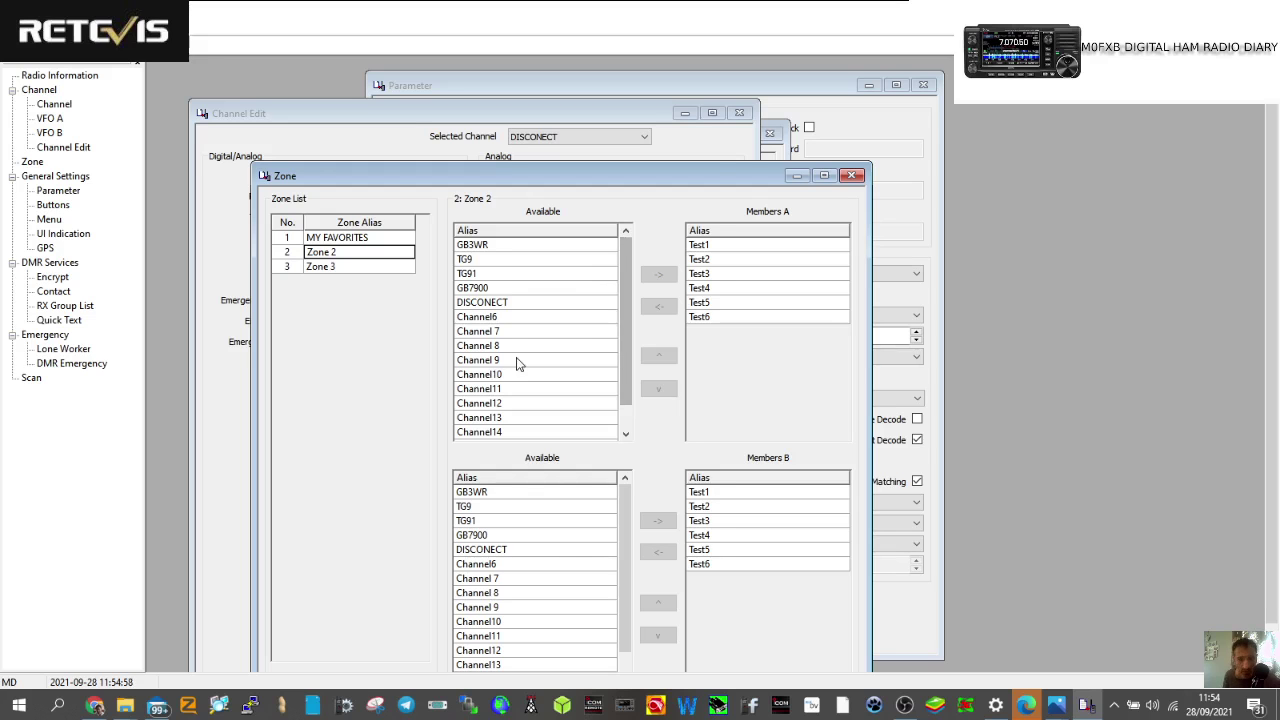
{"action": "scroll", "coordinate": [520, 366], "scroll_direction": "down", "scroll_amount": 1}
{"action": "left_click_drag", "start_coordinate": [682, 188], "coordinate": [717, 111]}
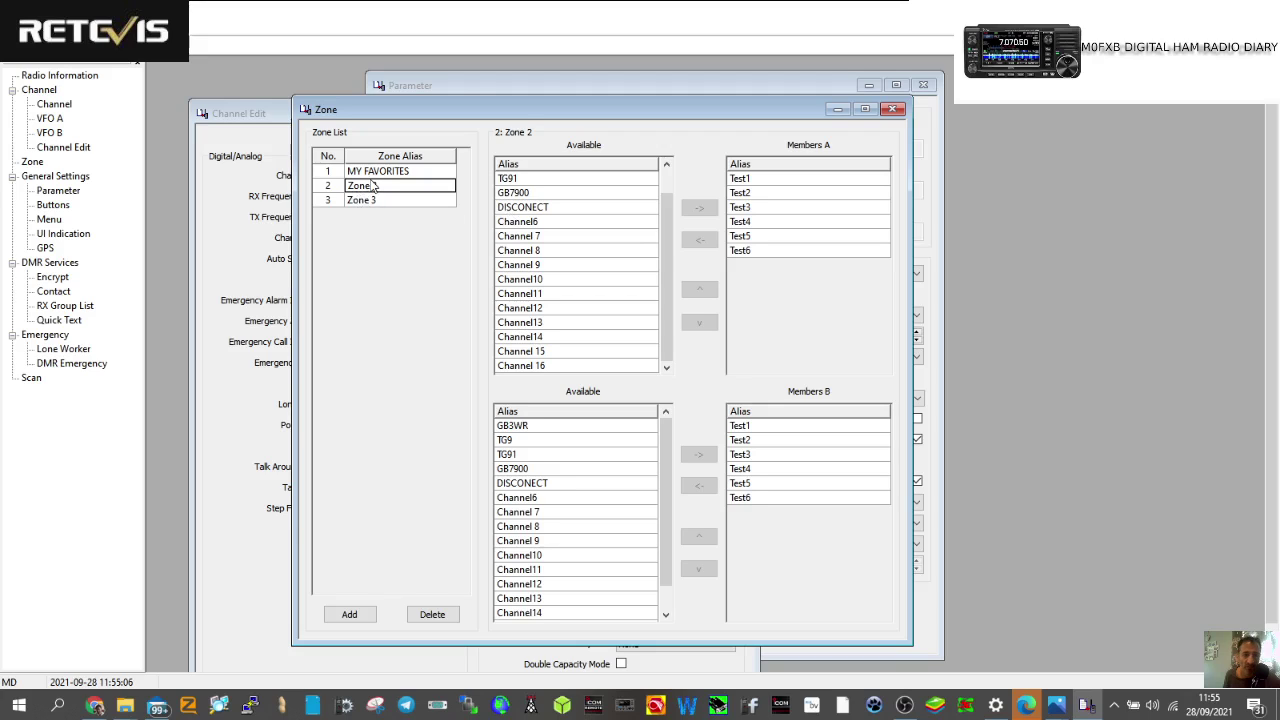
- Add three new zones with default names to the zone list
{"action": "left_click", "coordinate": [362, 620]}
{"action": "left_click", "coordinate": [358, 620]}
{"action": "left_click", "coordinate": [356, 620]}
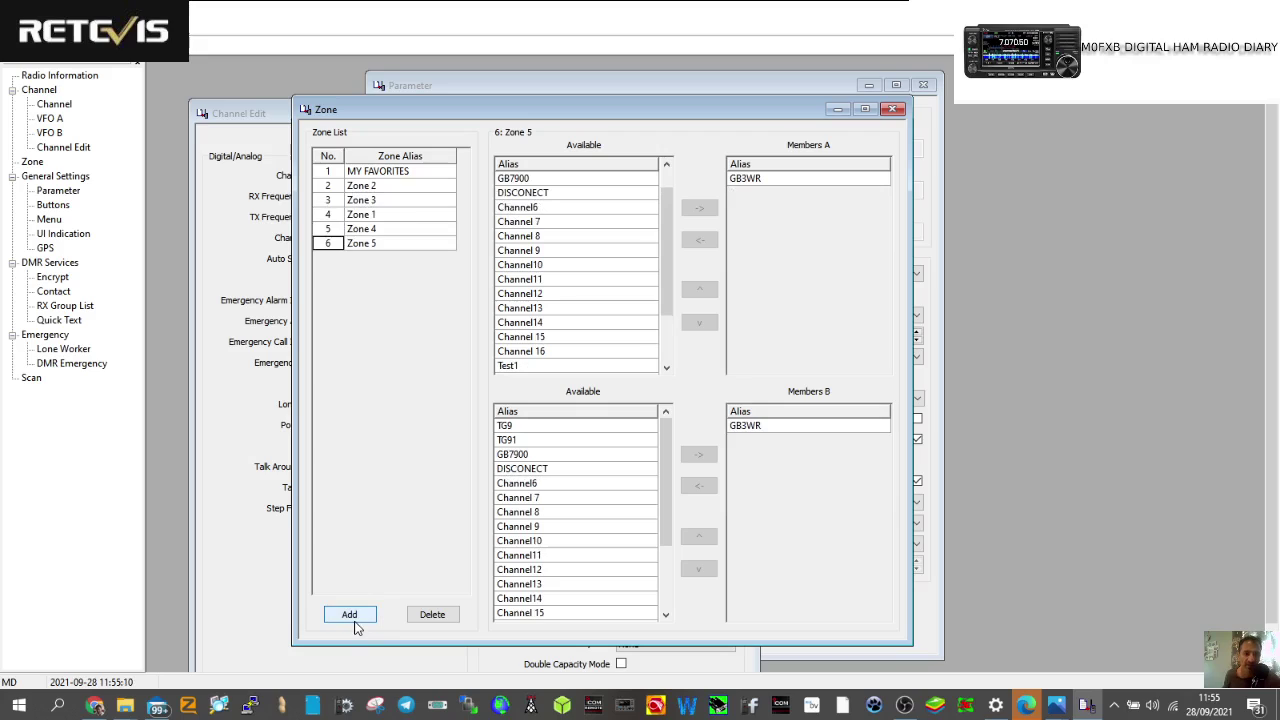
- Add the channels TG91, DISCONECT and GB3WR to Members A of Zone 2
{"action": "double_click", "coordinate": [364, 186]}
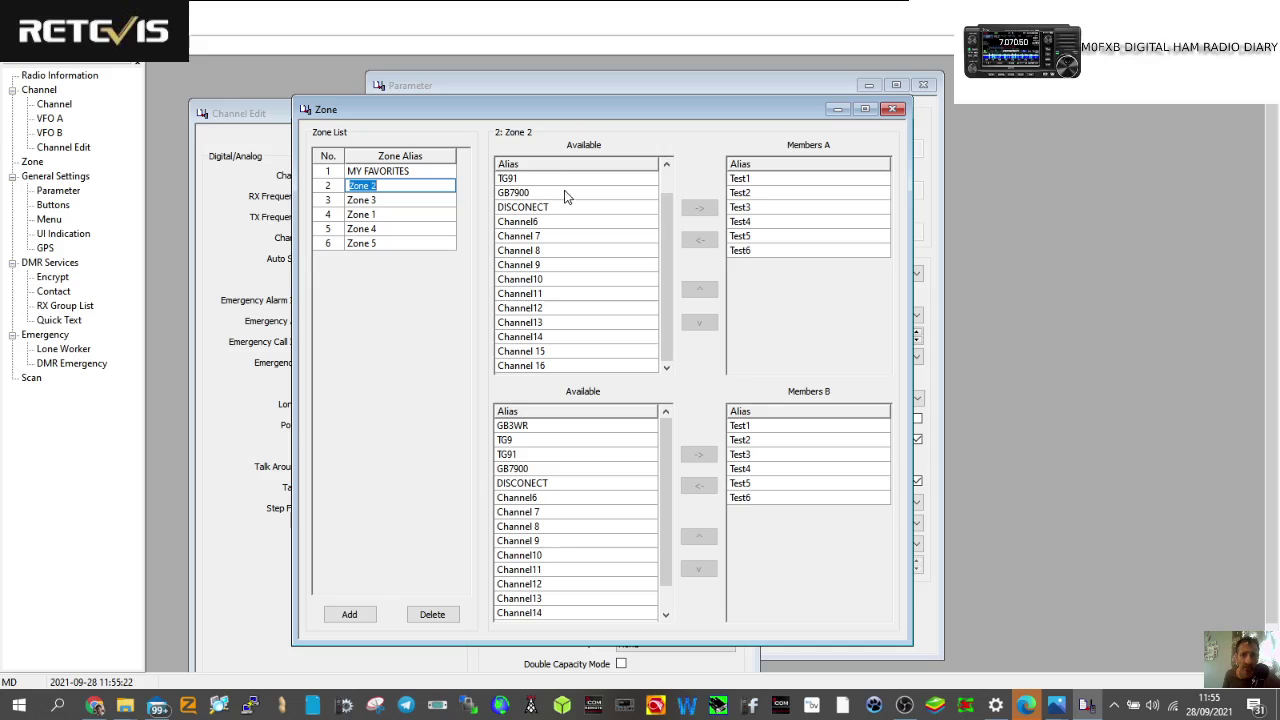
{"action": "left_click", "coordinate": [530, 180]}
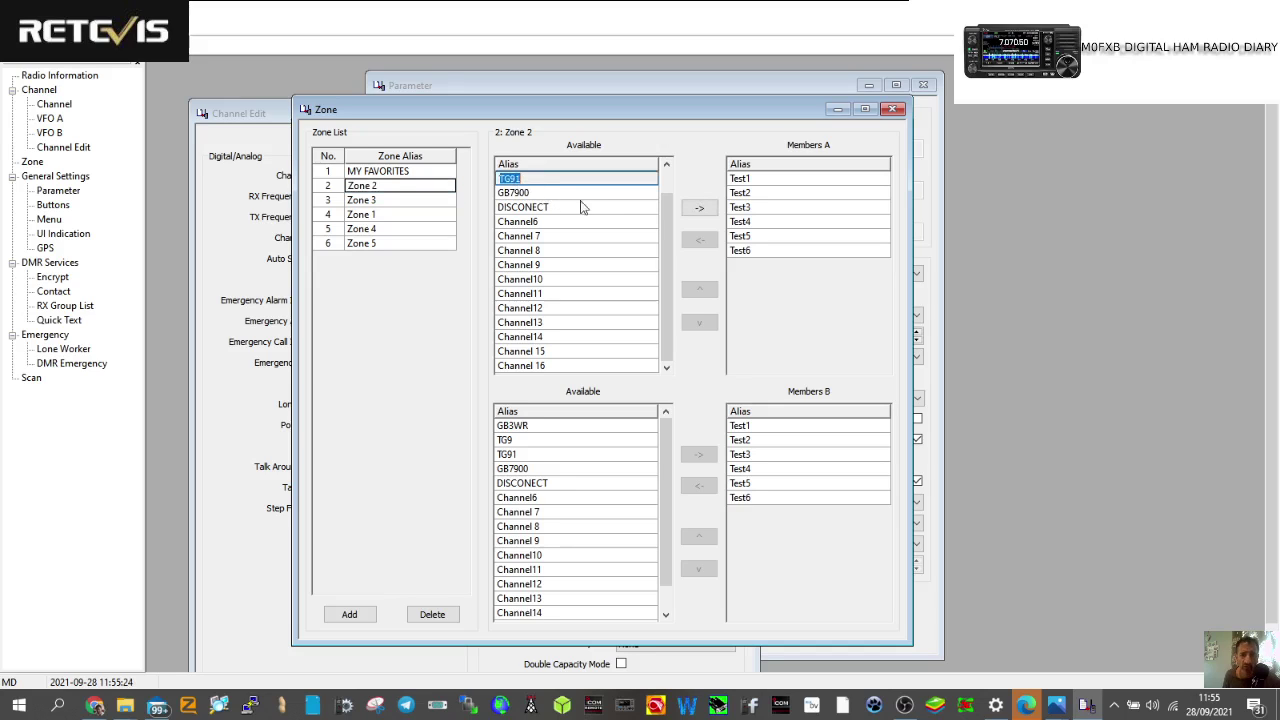
{"action": "left_click", "coordinate": [700, 209]}
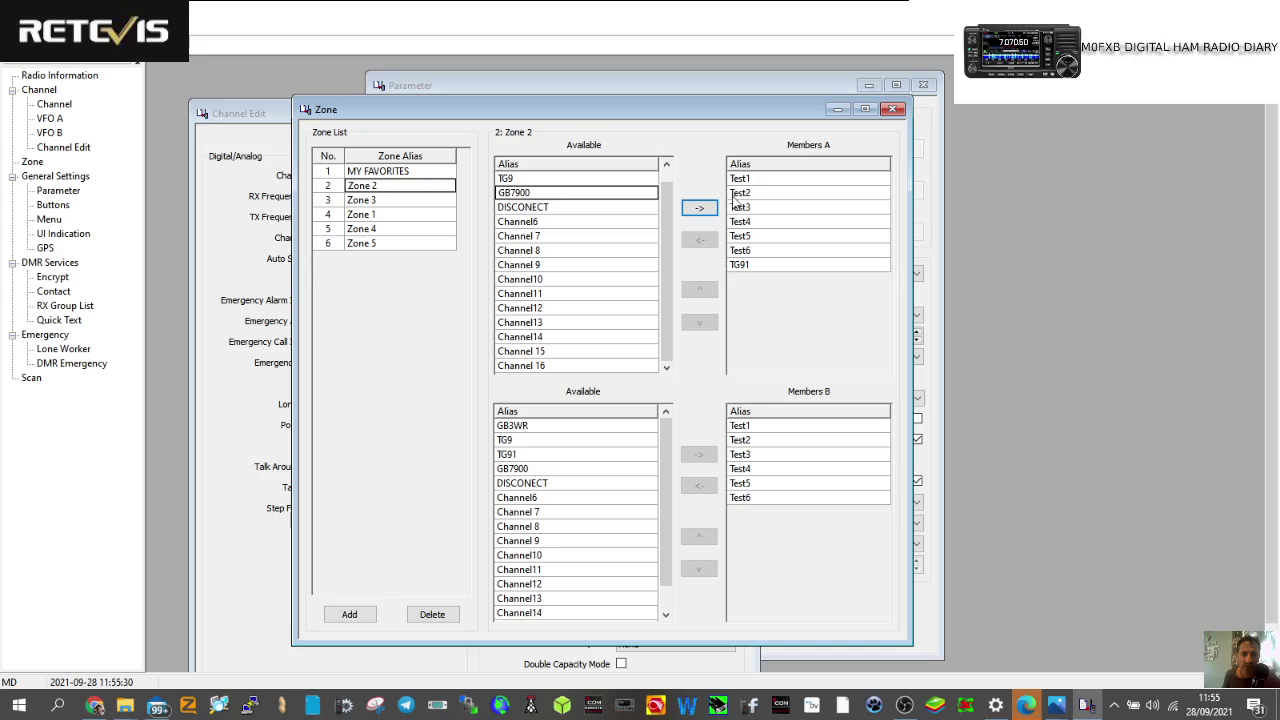
{"action": "left_click", "coordinate": [575, 207]}
{"action": "left_click", "coordinate": [700, 208]}
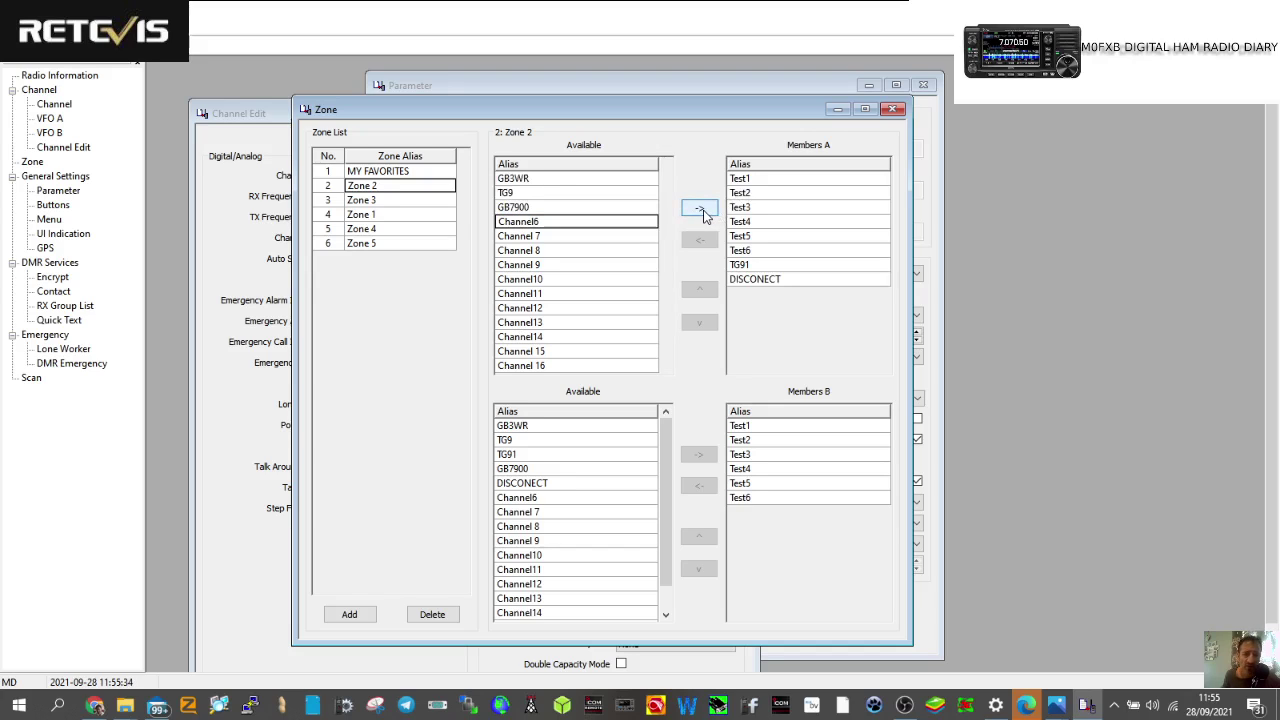
{"action": "left_click", "coordinate": [538, 182]}
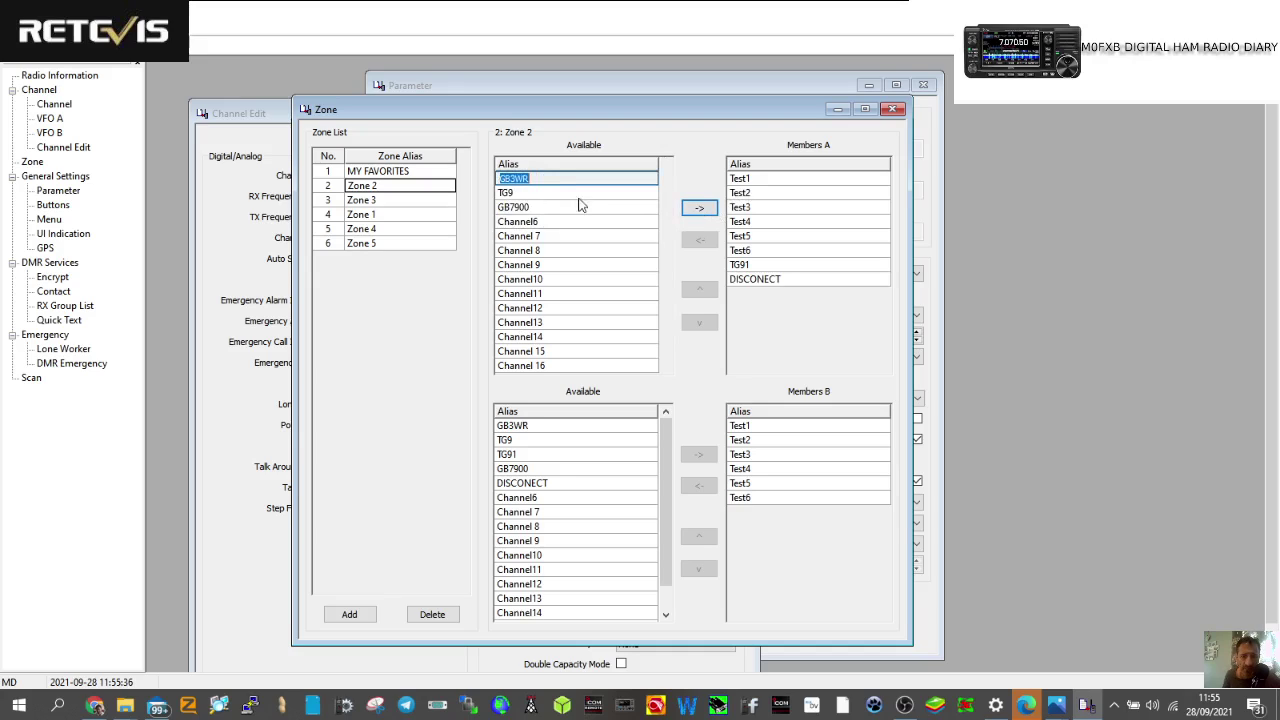
{"action": "left_click", "coordinate": [700, 209]}
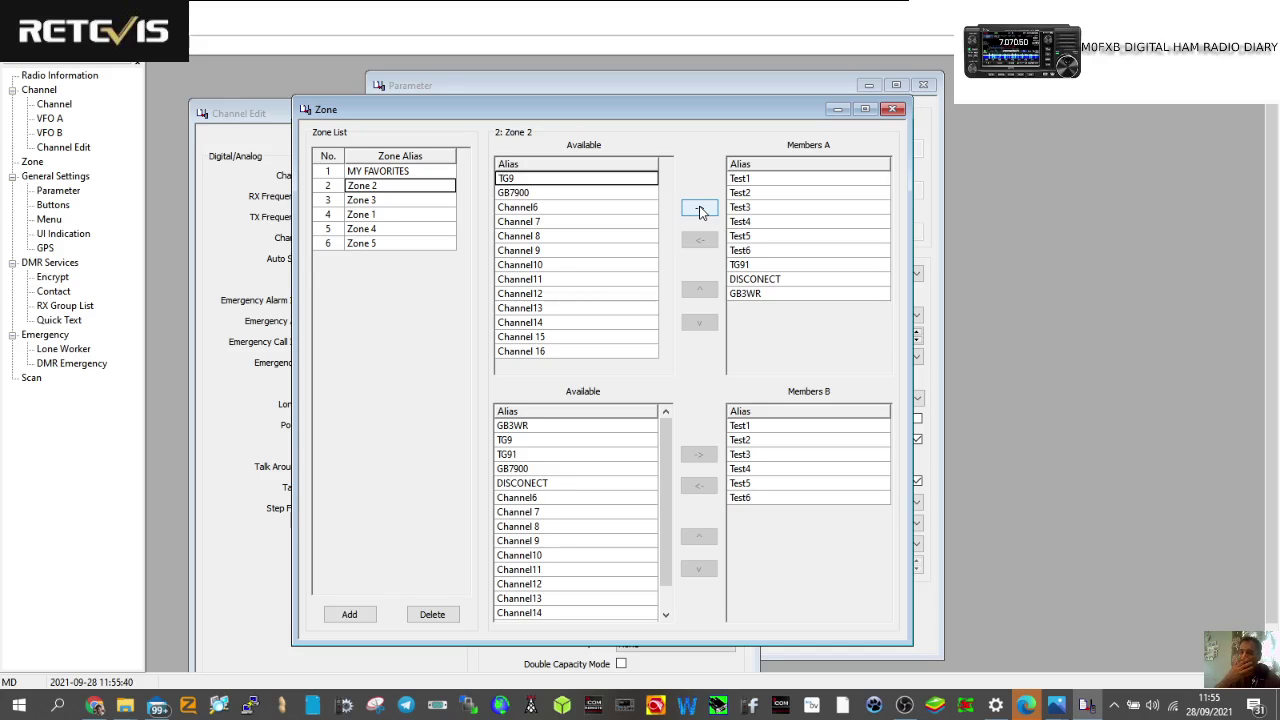
- Rename Zone 2 as FM ANALOGUE and add another default zone to the zone list
{"action": "left_click", "coordinate": [395, 190]}
{"action": "type", "text": "FM ANALOGUE"}
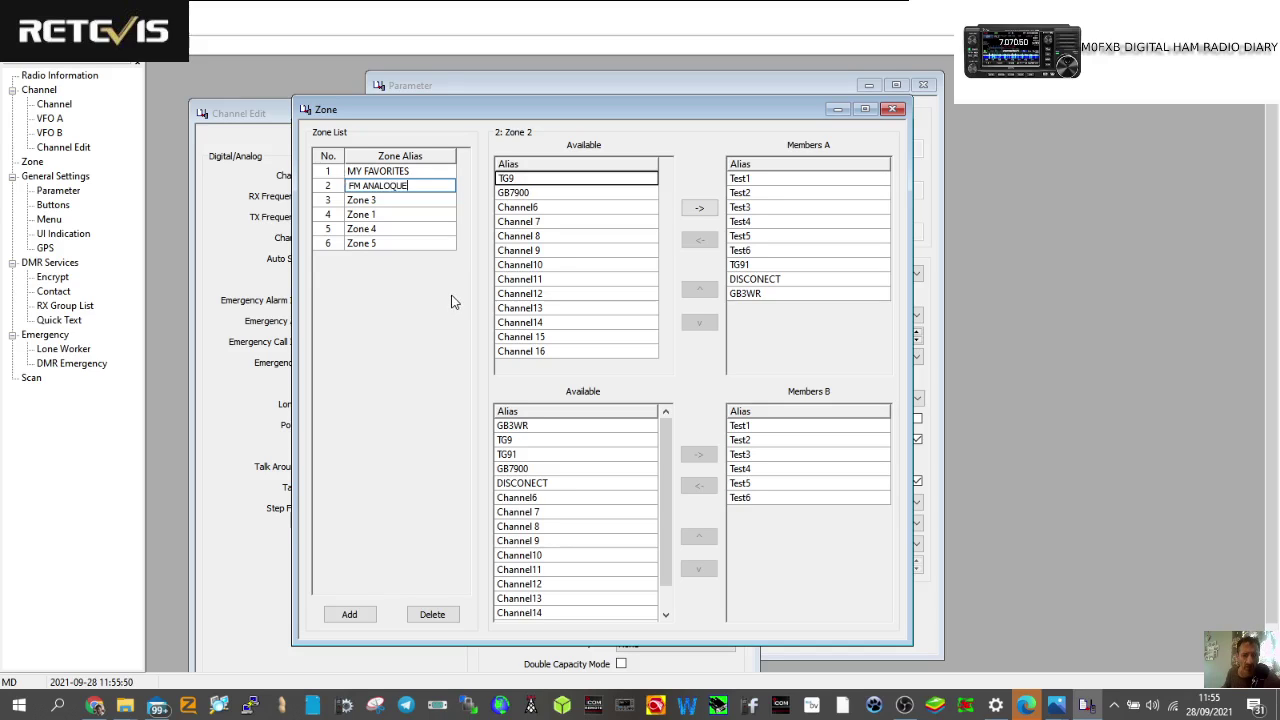
{"action": "key", "text": "Escape"}
{"action": "type", "text": "FM ANALOGUE"}
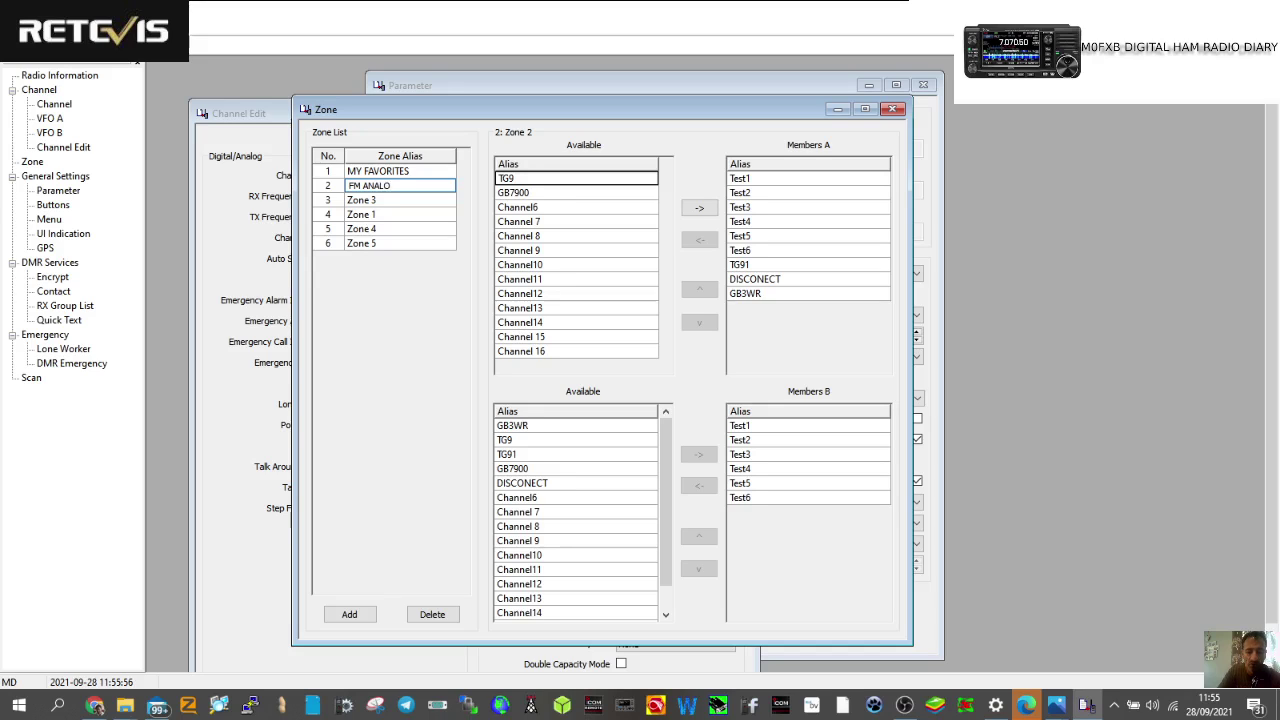
{"action": "left_click", "coordinate": [350, 618]}
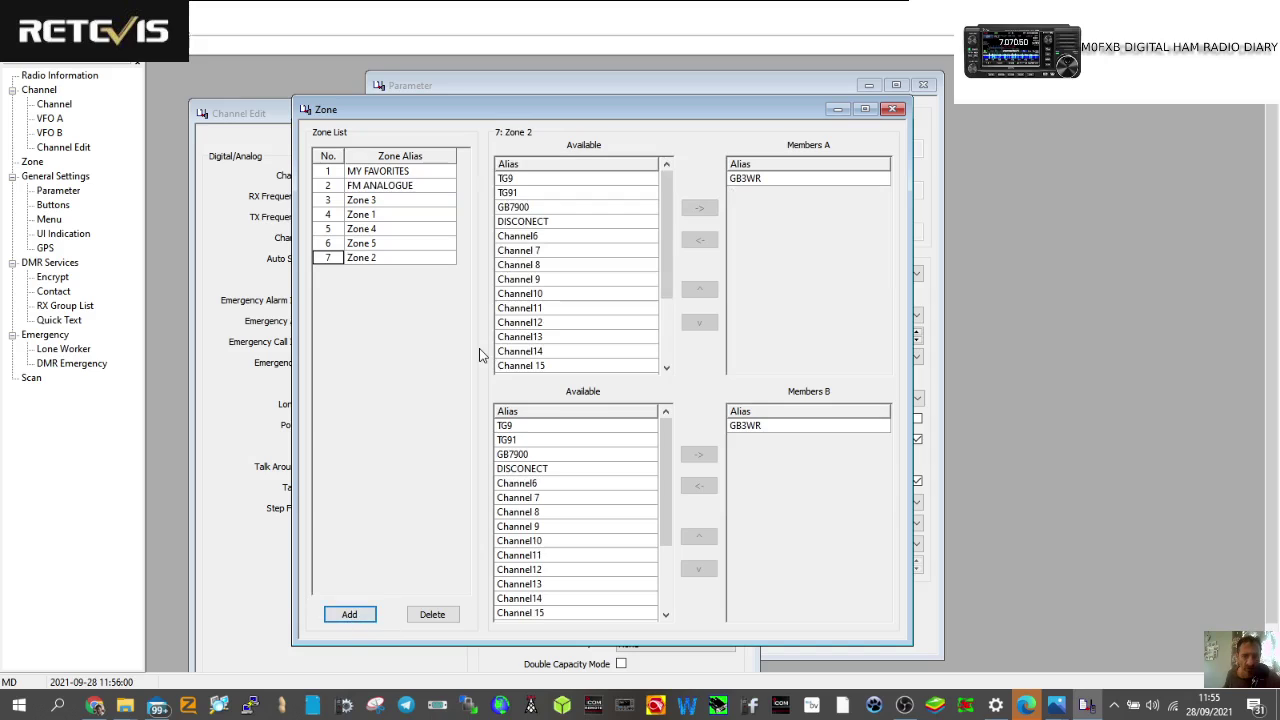
- Remove GB3WR from Members A of the FM ANALOGUE zone and add it back
{"action": "left_click", "coordinate": [408, 190]}
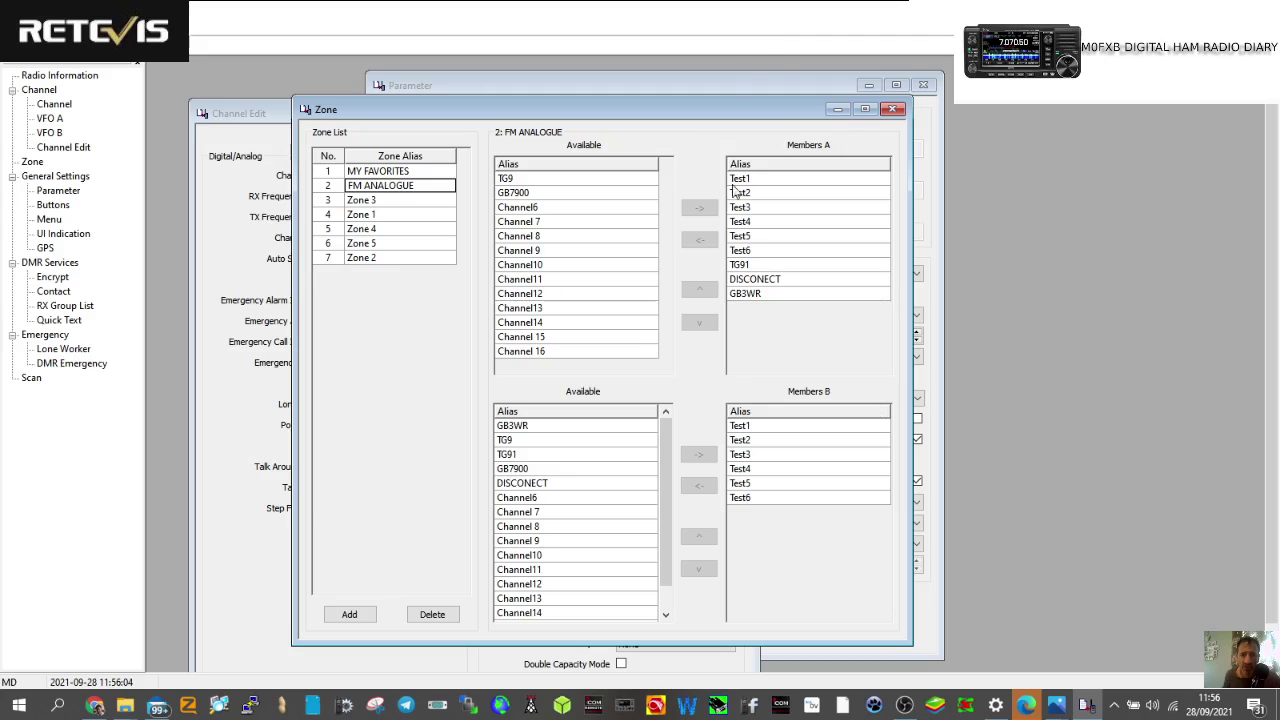
{"action": "left_click", "coordinate": [747, 294]}
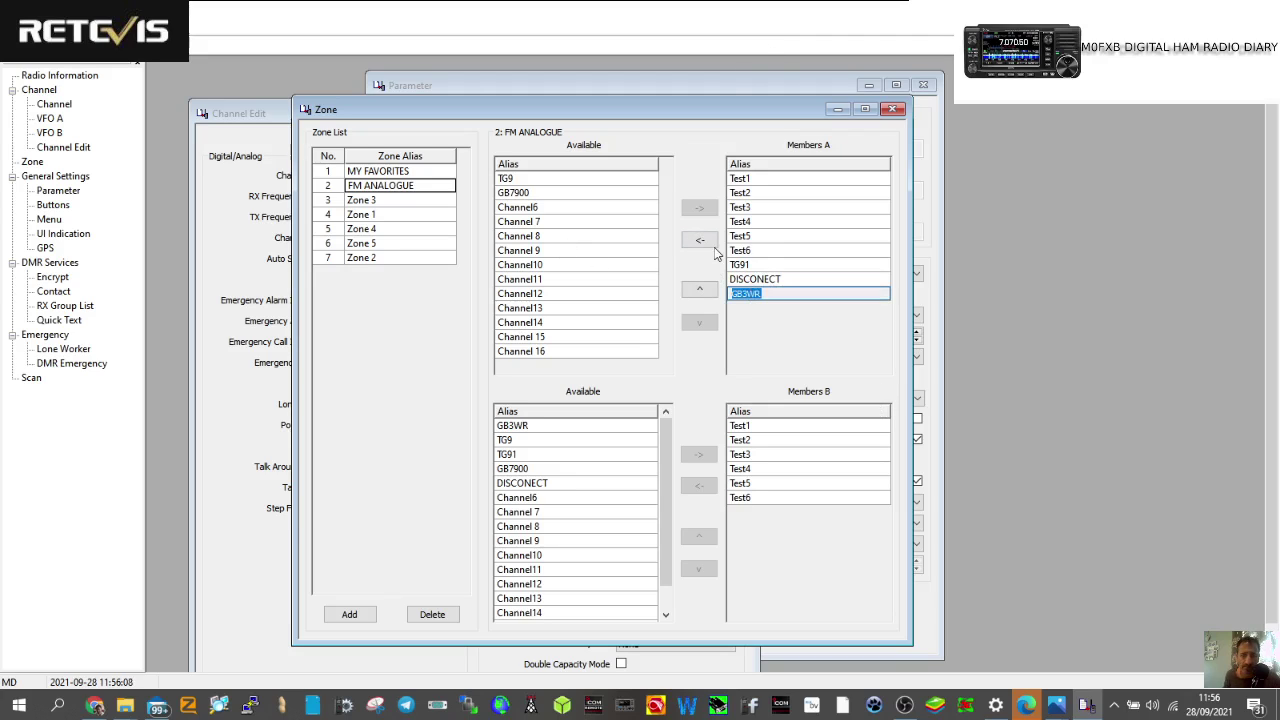
{"action": "left_click", "coordinate": [700, 241]}
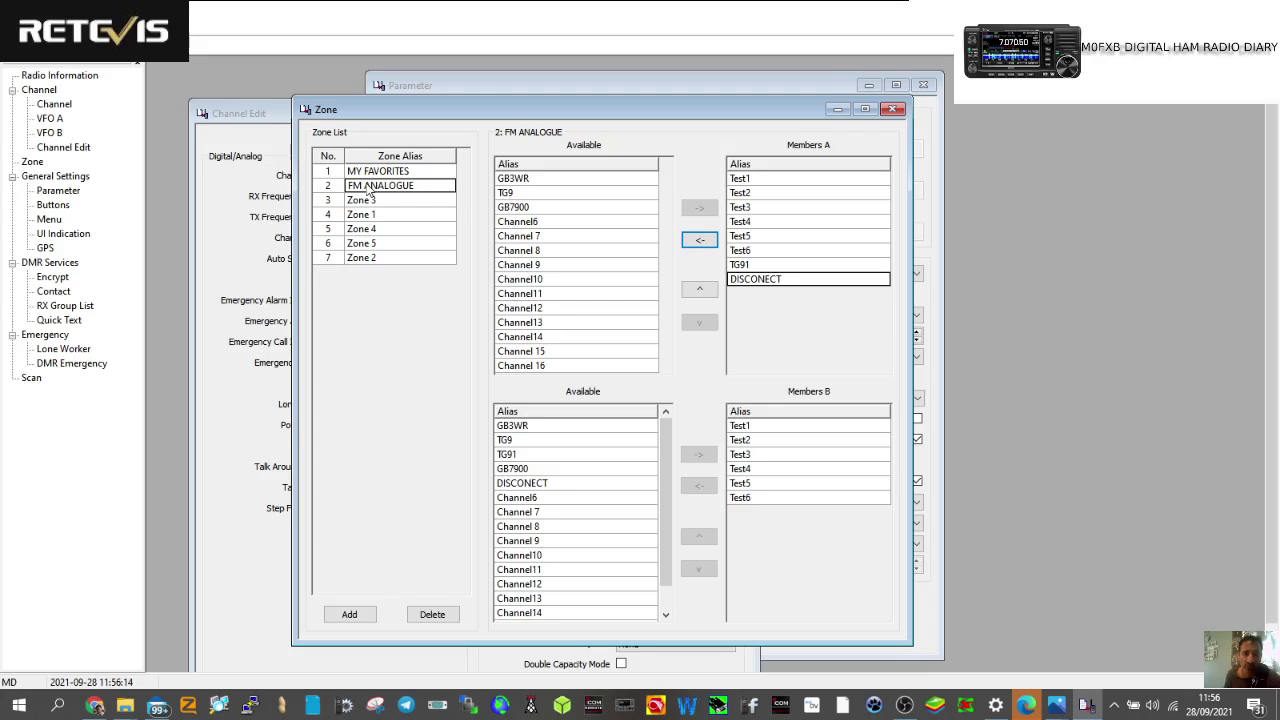
{"action": "left_click", "coordinate": [538, 180]}
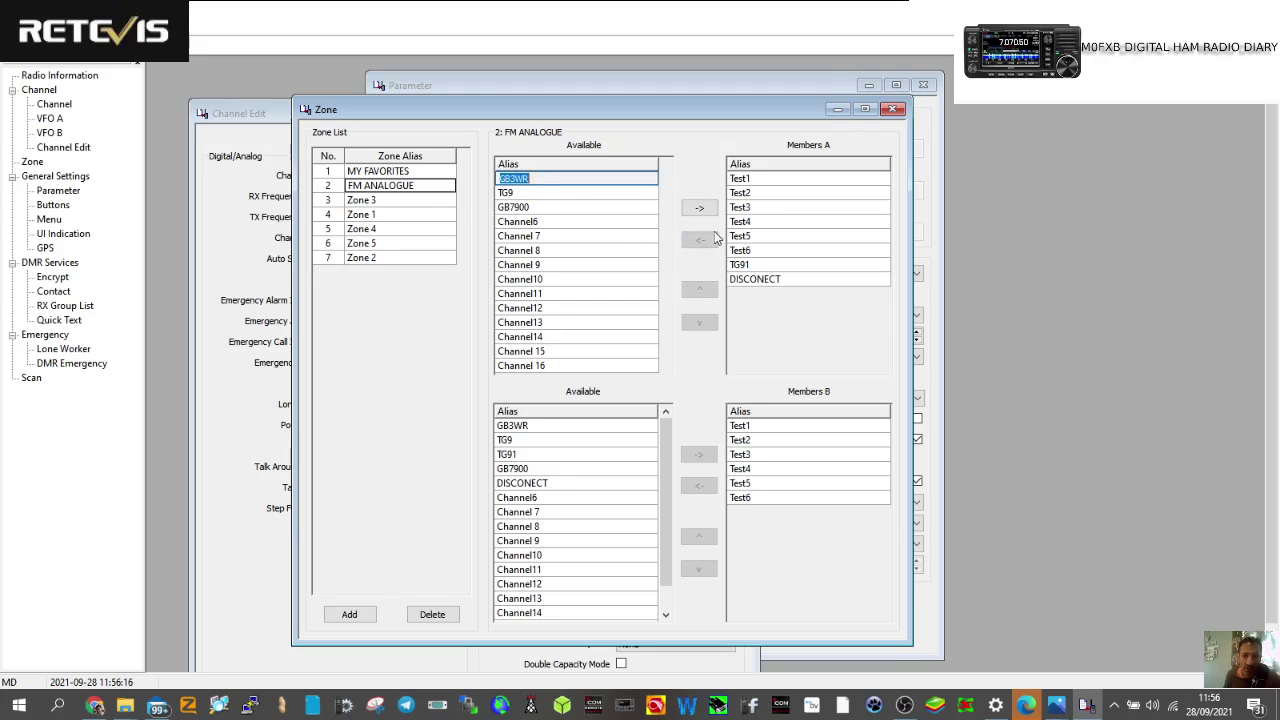
{"action": "left_click", "coordinate": [700, 211]}
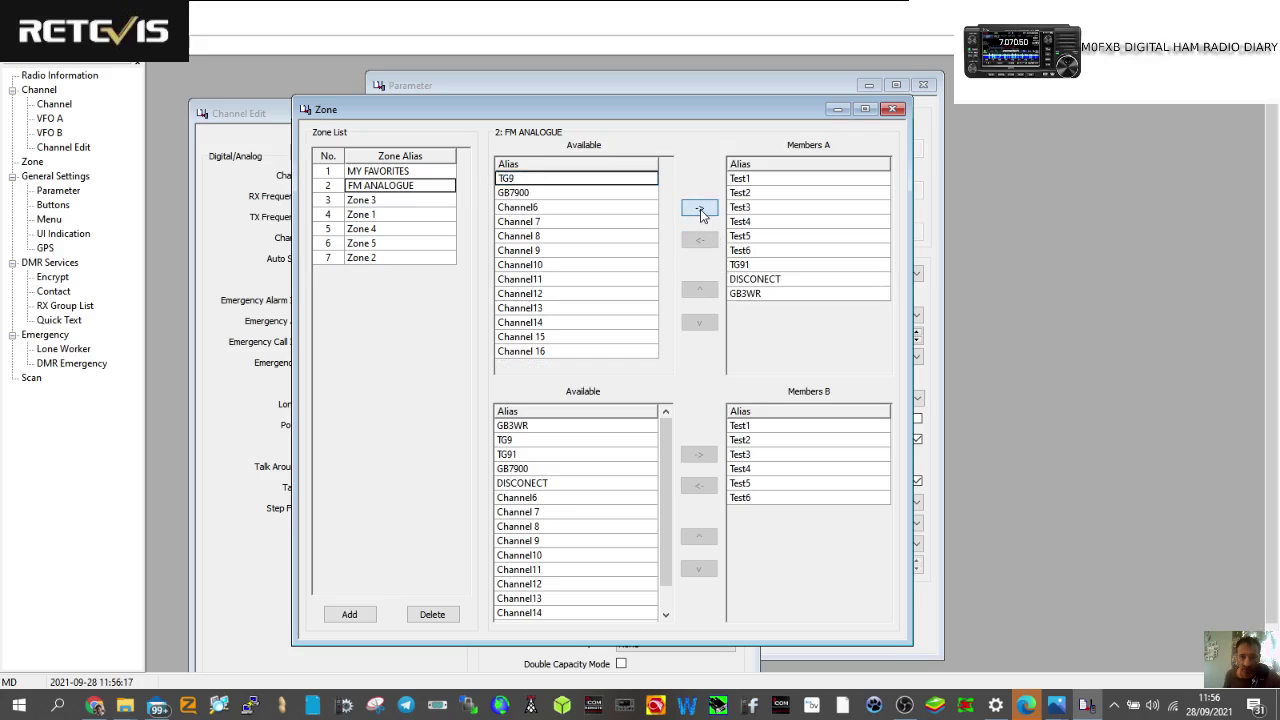
- Rename Zone 3 as SIMPLEX CHANNEL and add one more default zone to the zone list
{"action": "left_click", "coordinate": [382, 174]}
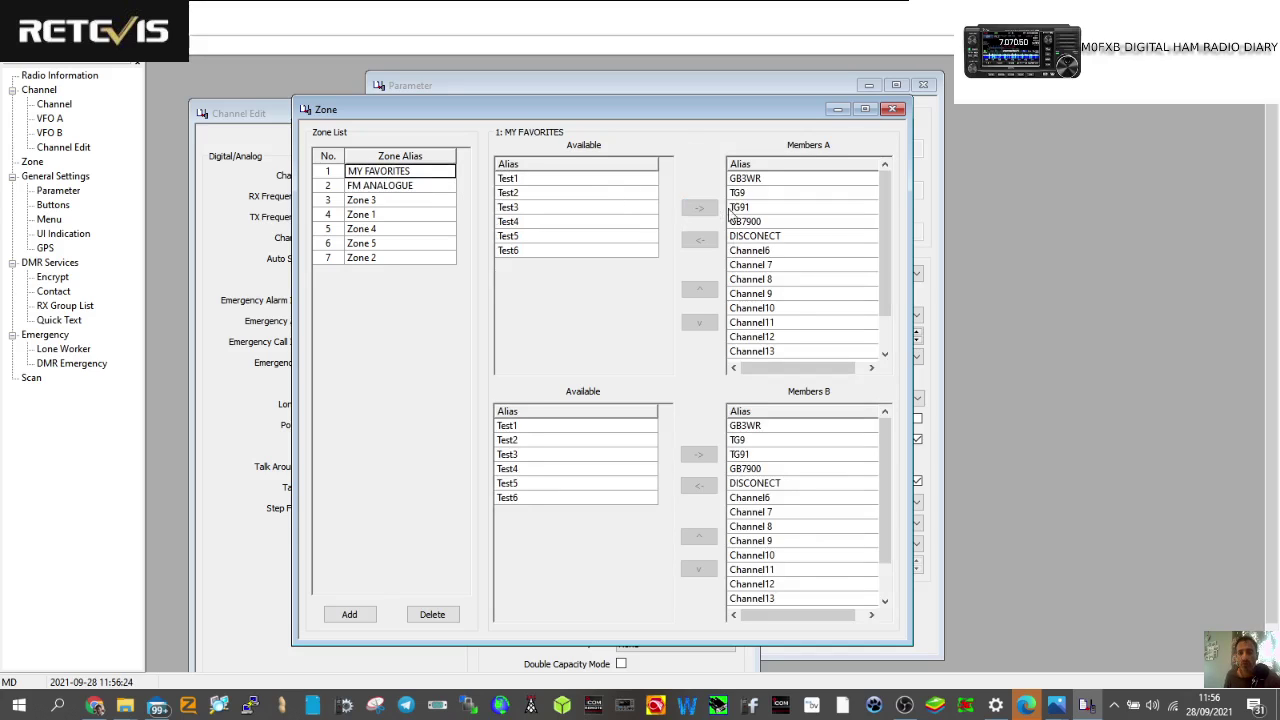
{"action": "left_click", "coordinate": [361, 201]}
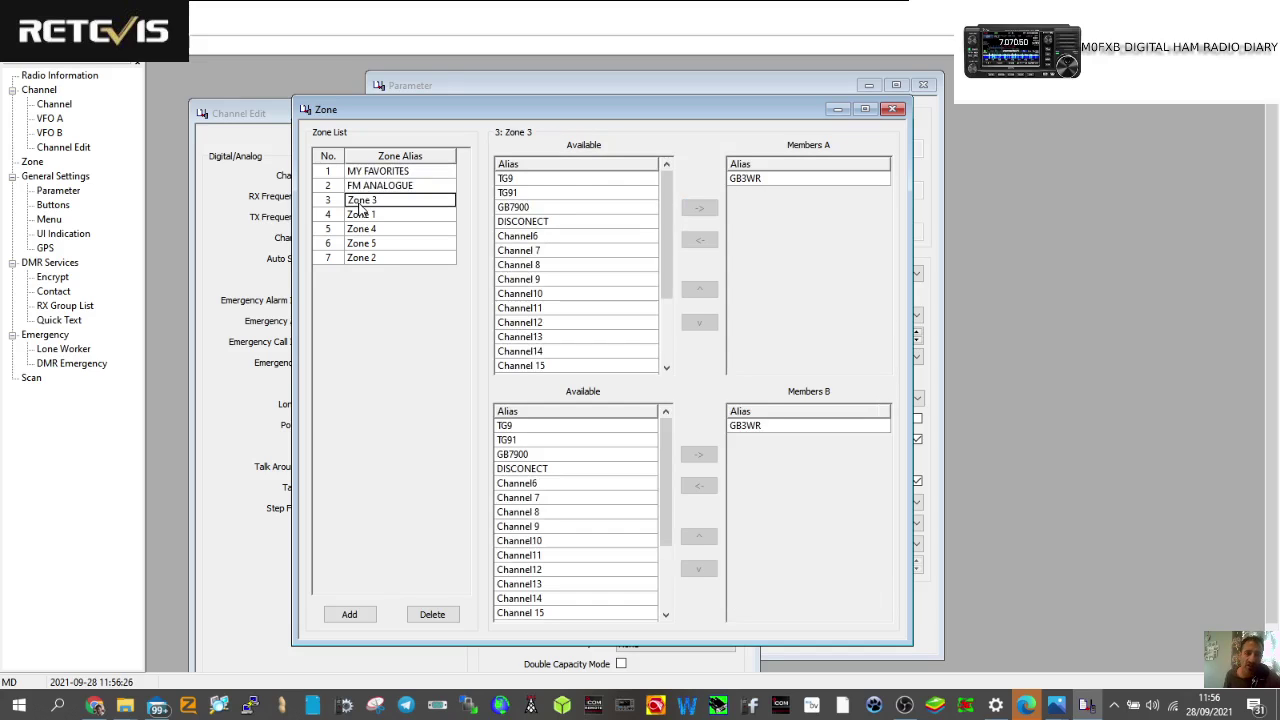
{"action": "left_click", "coordinate": [409, 200]}
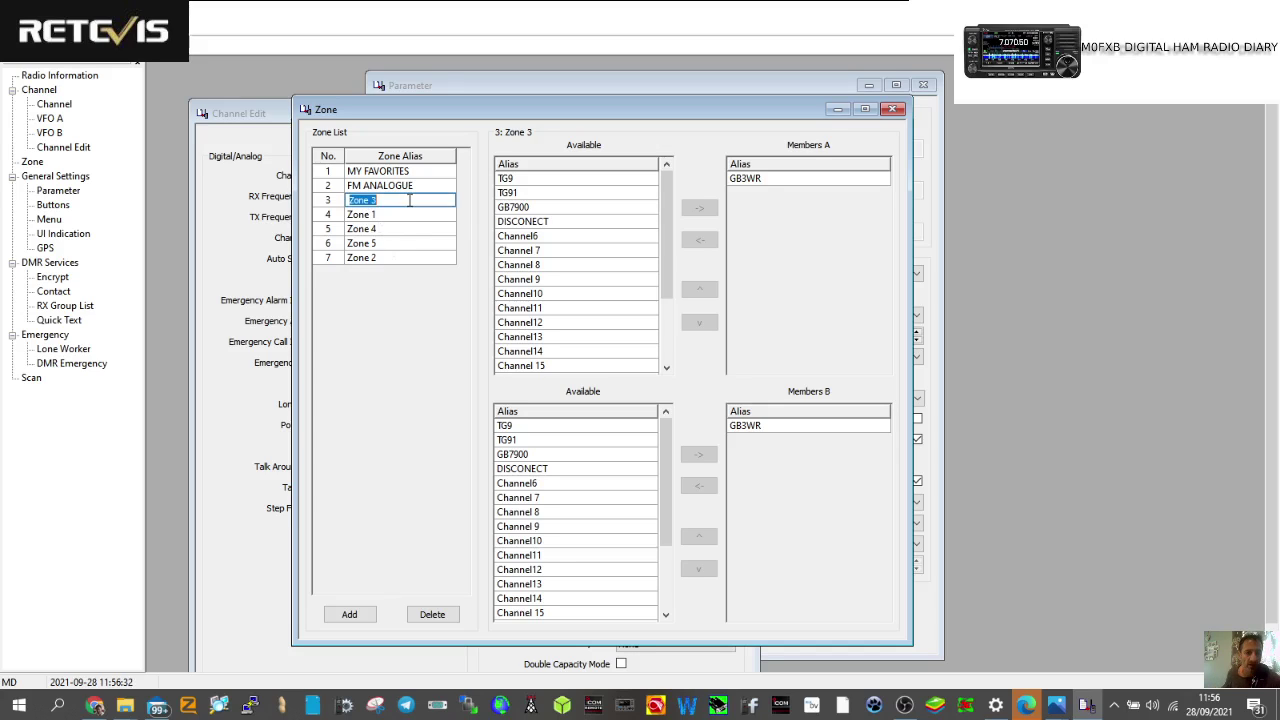
{"action": "type", "text": "St"}
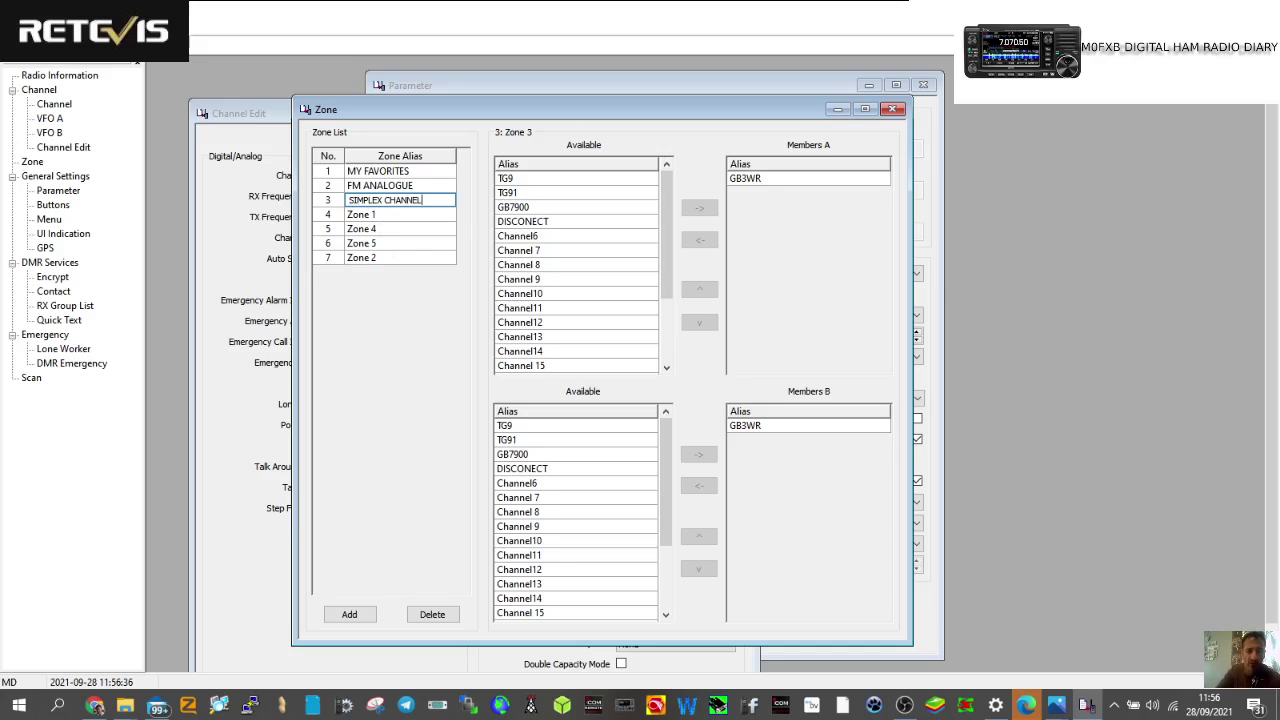
{"action": "left_click", "coordinate": [364, 614]}
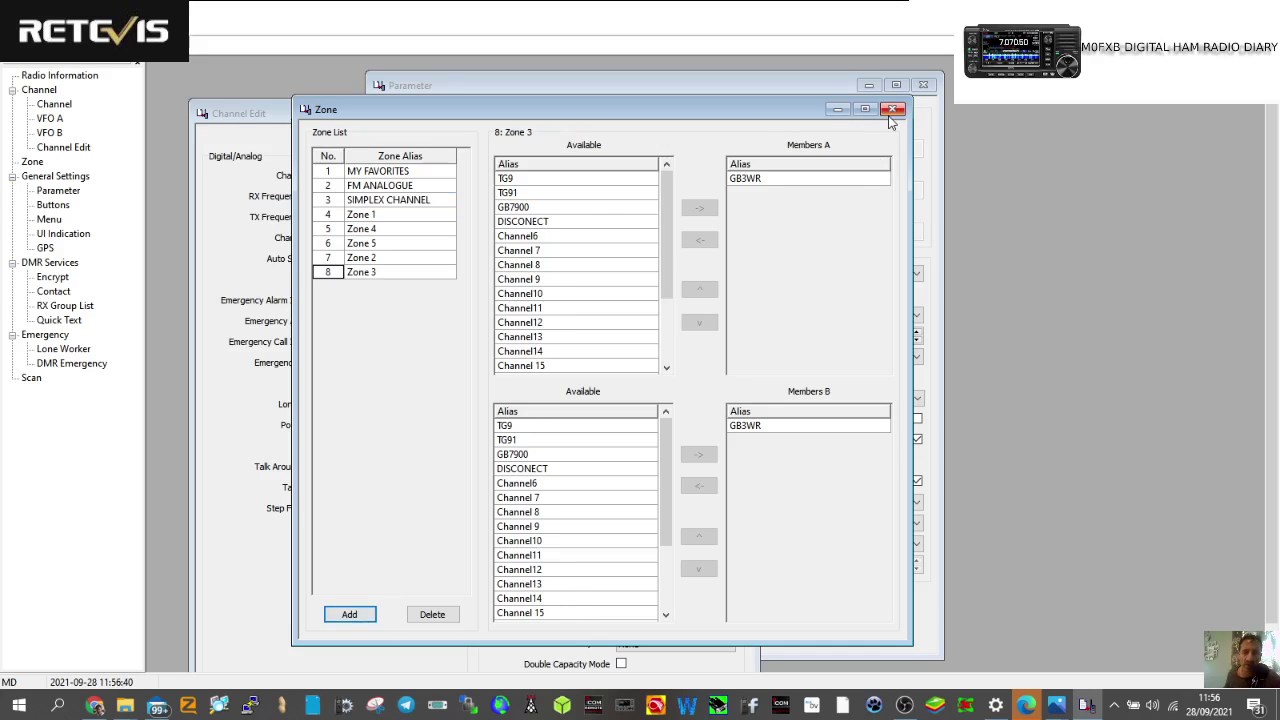
- Save the zone changes to RT72-L0202001.data and close the zone settings
{"action": "key", "text": "ctrl+s"}
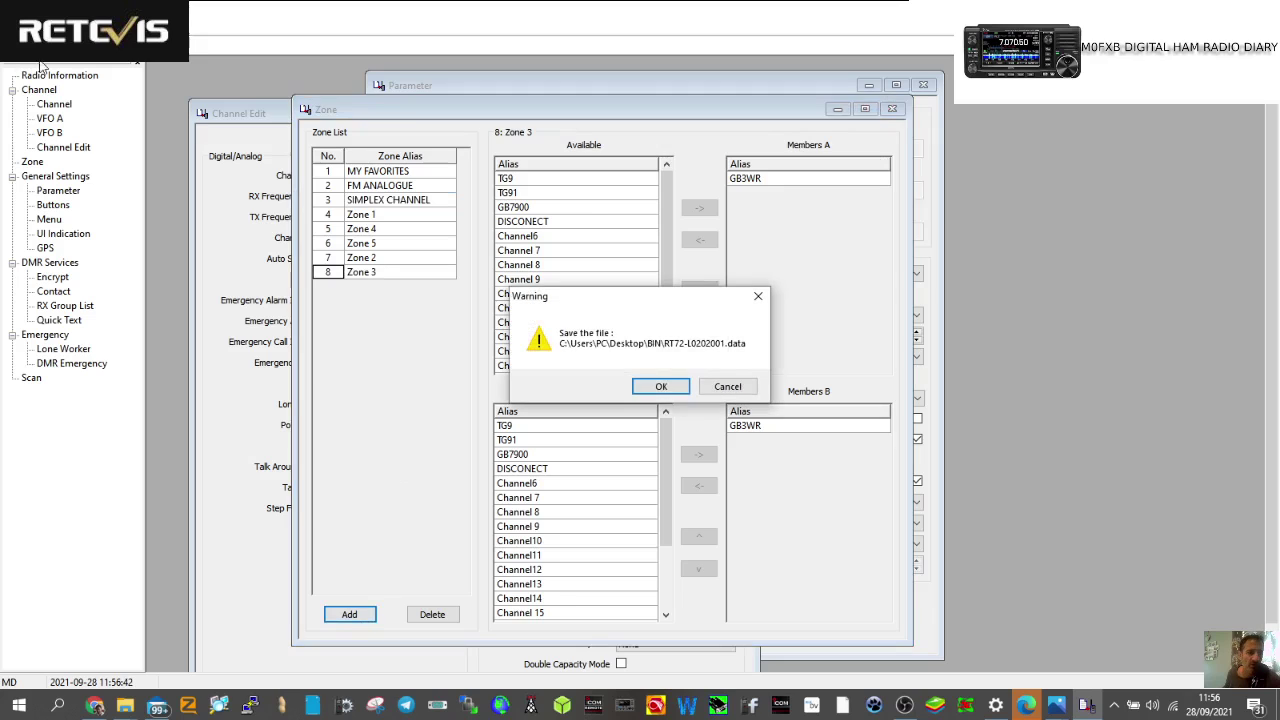
{"action": "left_click", "coordinate": [654, 386]}
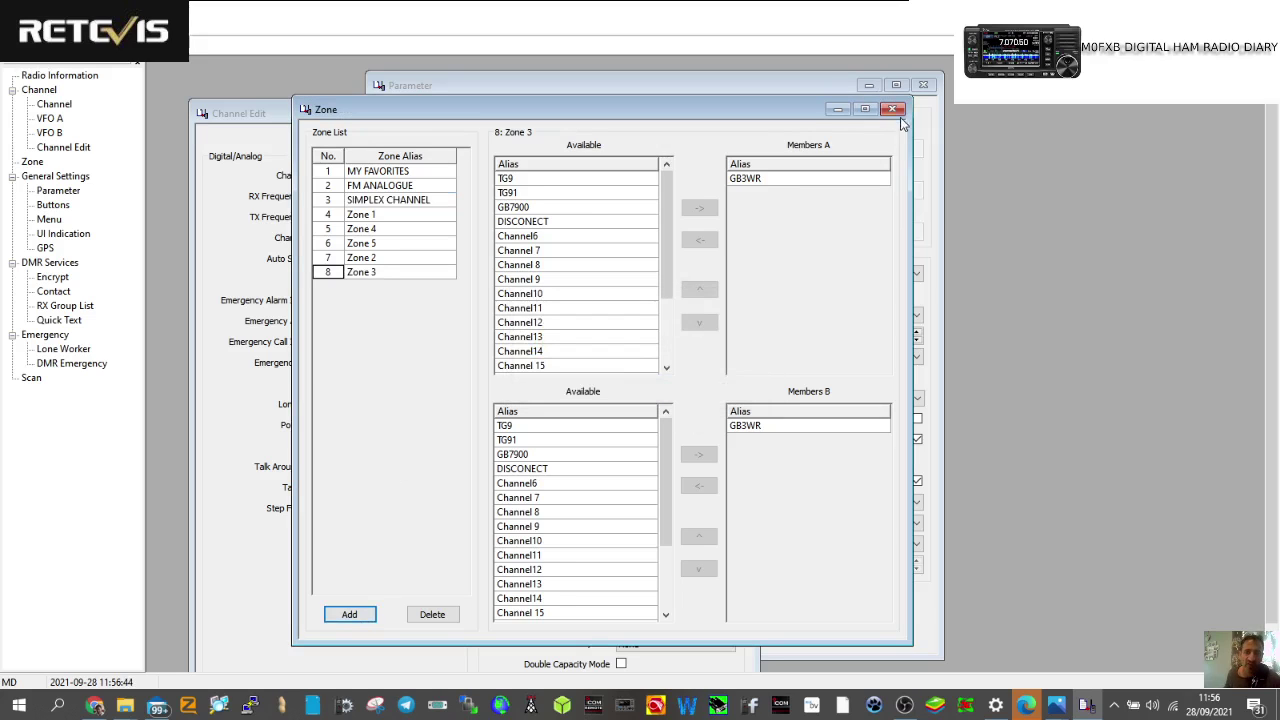
{"action": "left_click", "coordinate": [893, 109]}
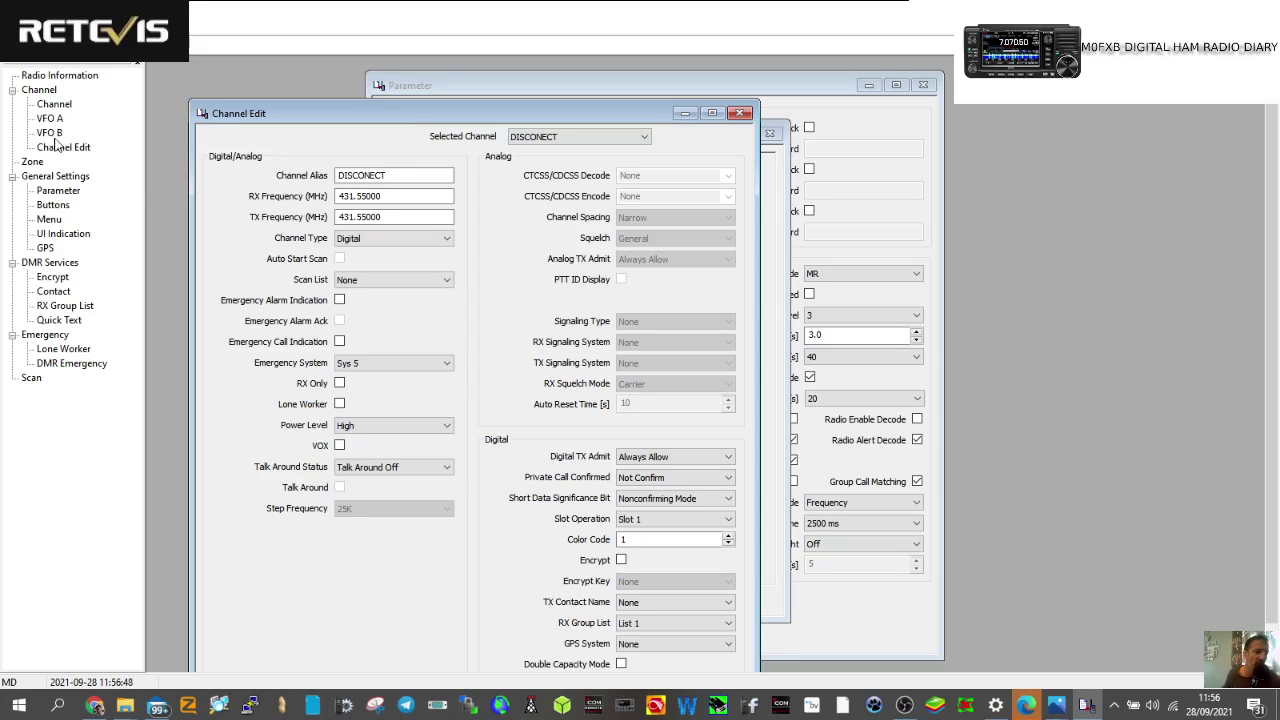
- Open the detailed settings of Channel6 from the channel list
{"action": "left_click", "coordinate": [54, 104]}
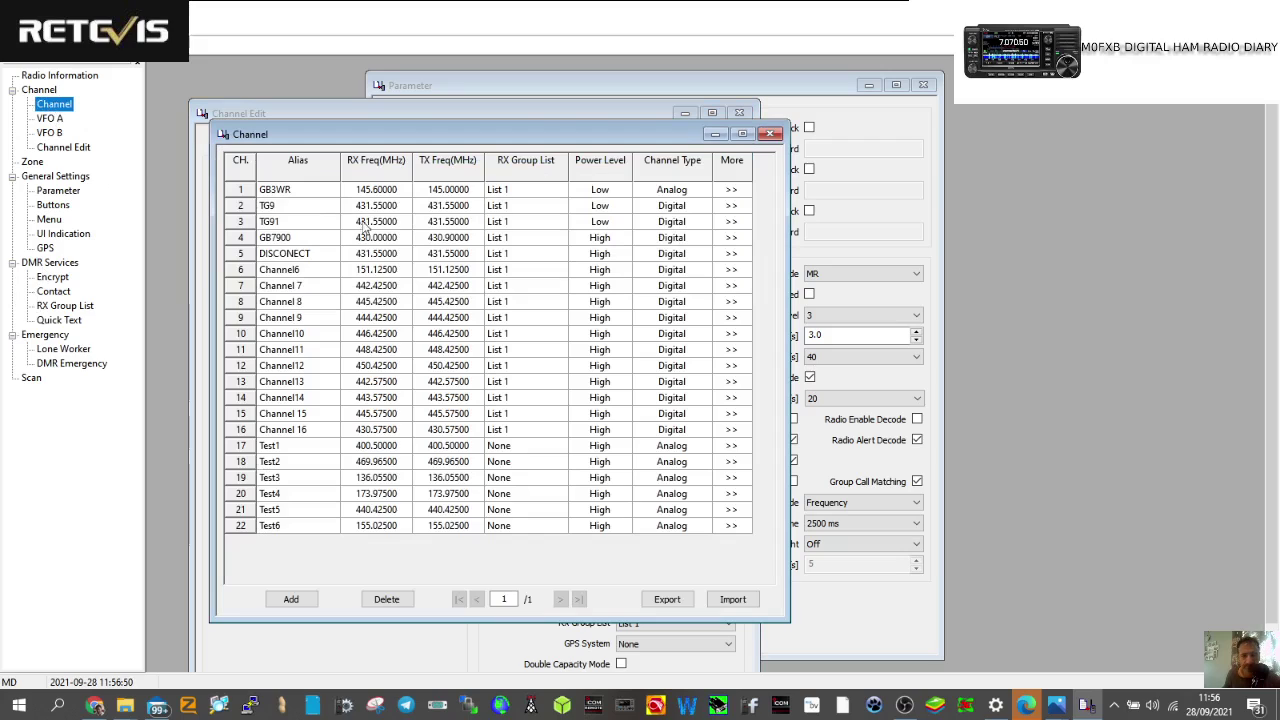
{"action": "double_click", "coordinate": [378, 270]}
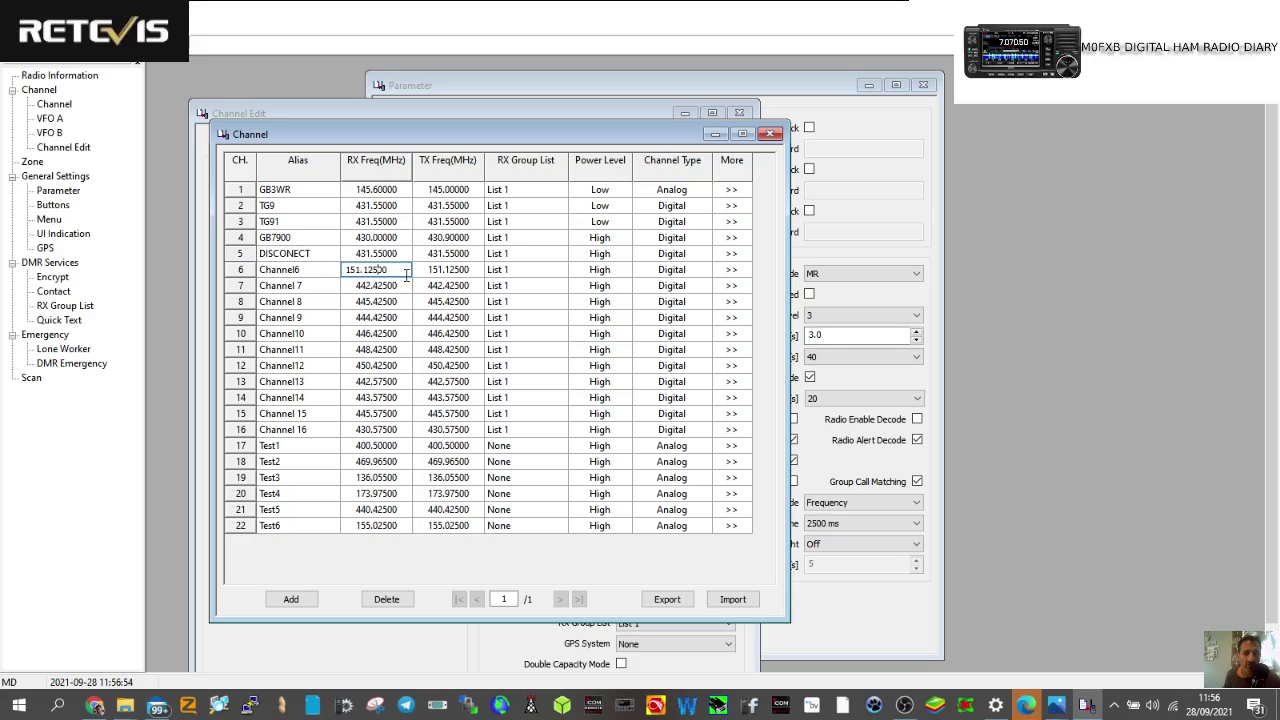
{"action": "left_click", "coordinate": [740, 271]}
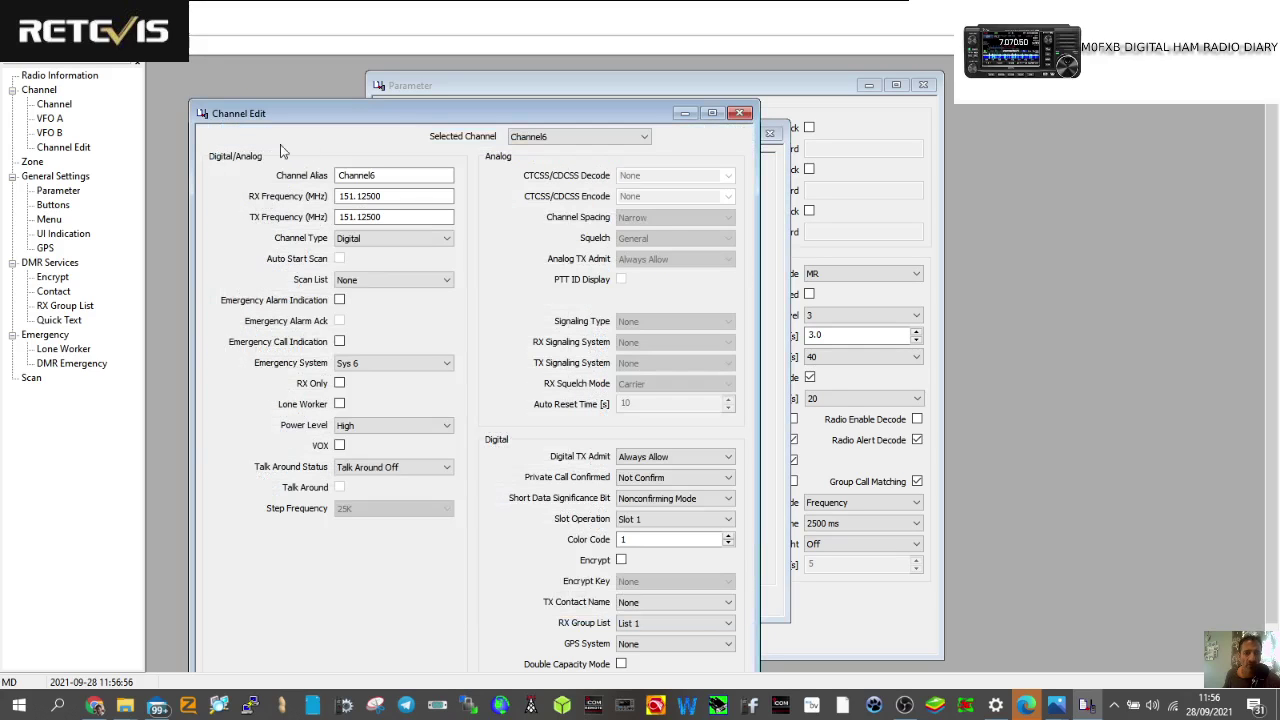
- Set both the RX and TX frequencies of Channel6 to 145.500 MHz
{"action": "left_click", "coordinate": [383, 197]}
{"action": "double_click", "coordinate": [383, 197]}
{"action": "type", "text": "1"}
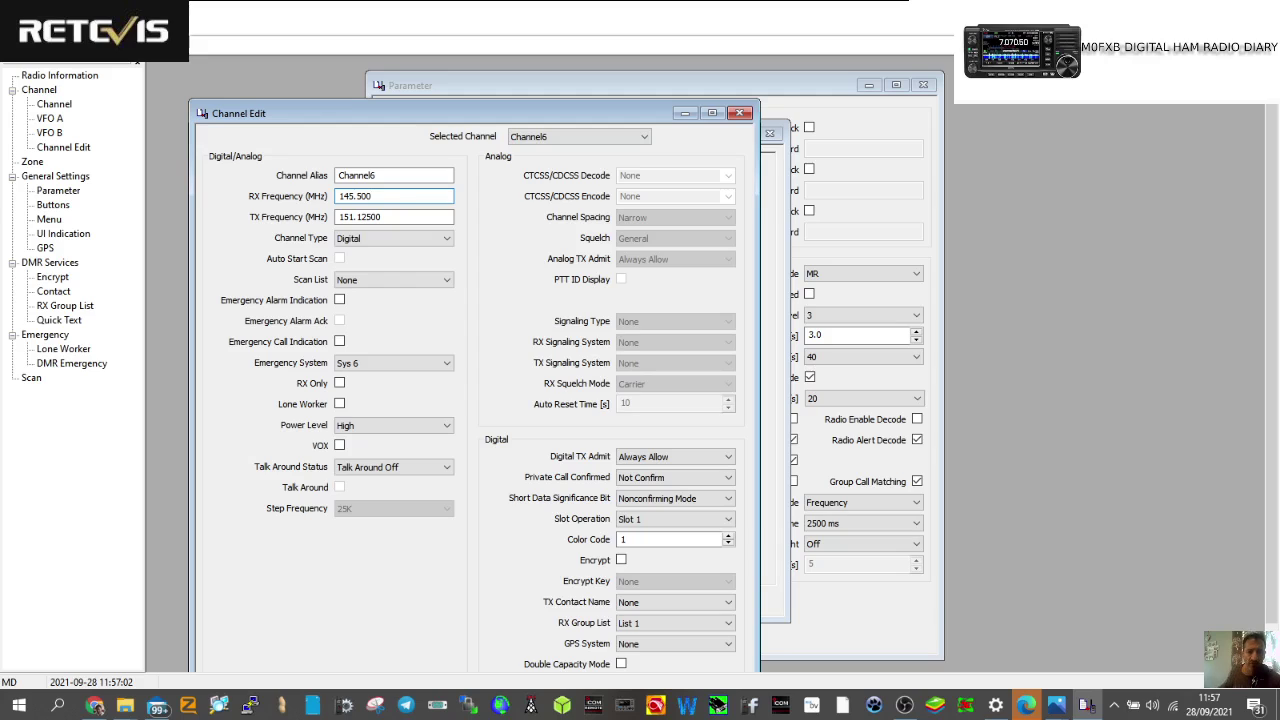
{"action": "left_click", "coordinate": [436, 217]}
{"action": "left_click", "coordinate": [393, 216]}
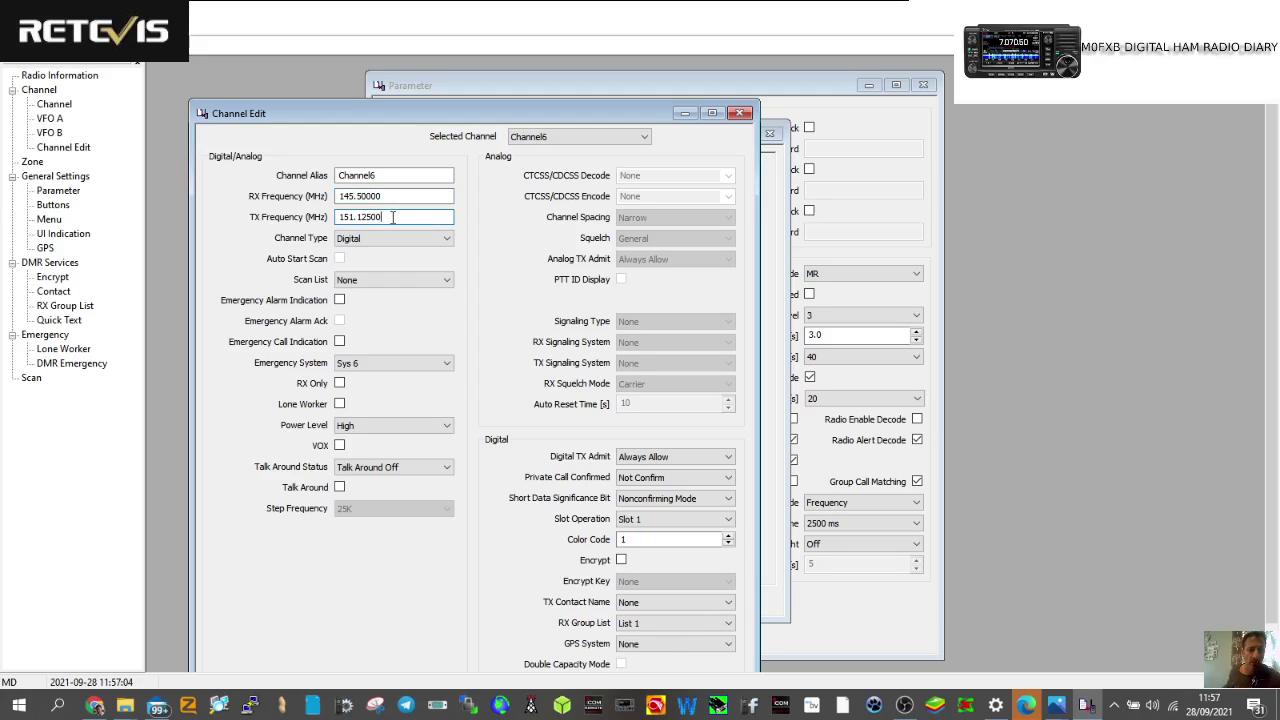
{"action": "double_click", "coordinate": [395, 217]}
{"action": "type", "text": "1"}
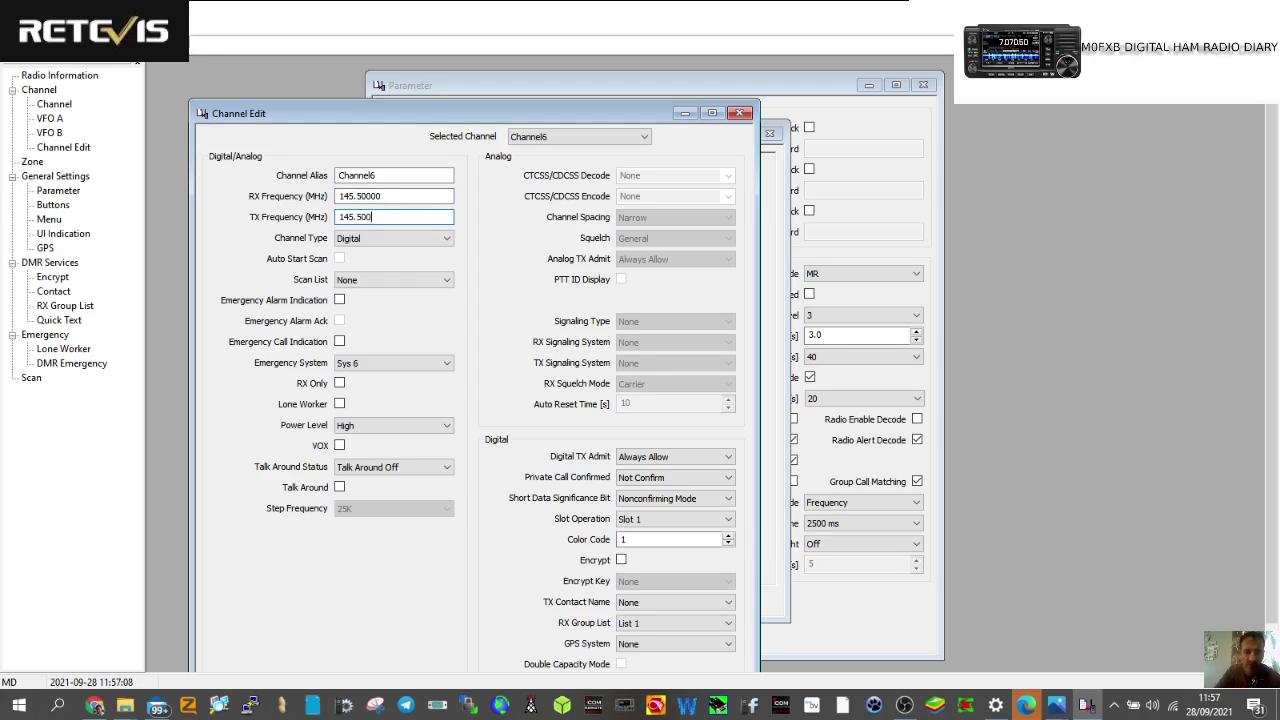
- Set the channel type of Channel6 to Analog and close its settings and the channel list
{"action": "left_click", "coordinate": [448, 240]}
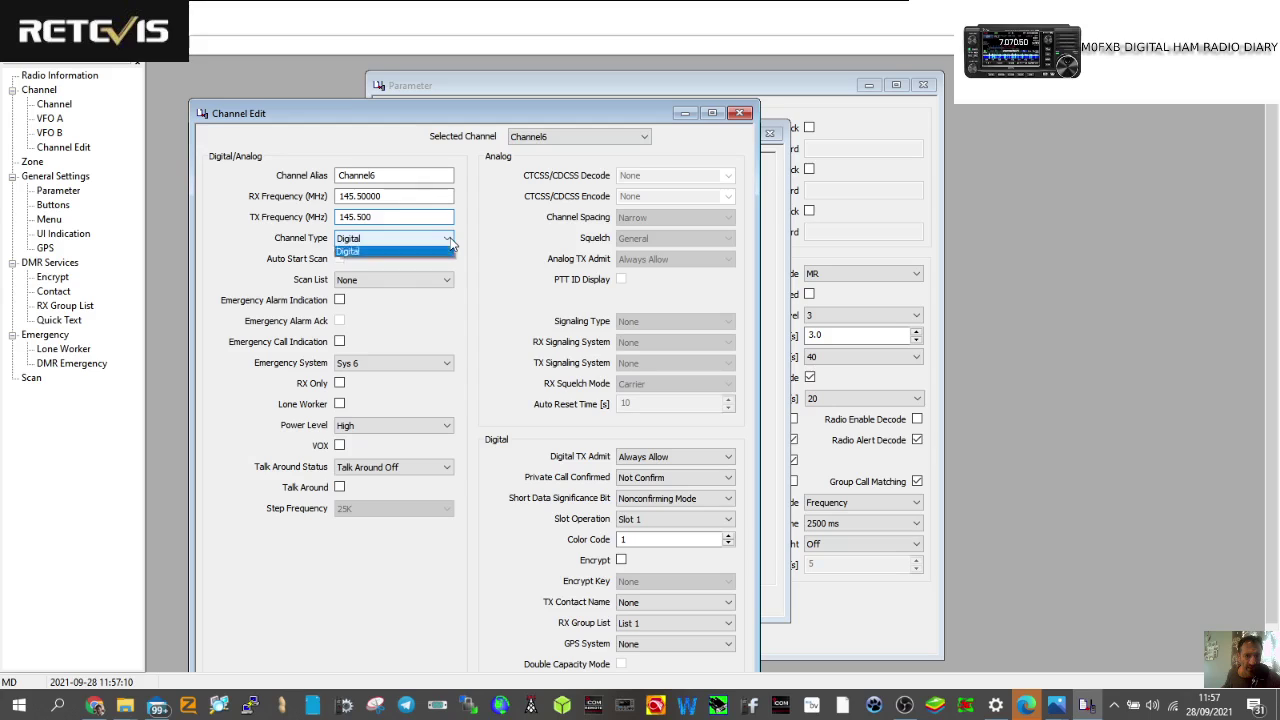
{"action": "left_click", "coordinate": [363, 261]}
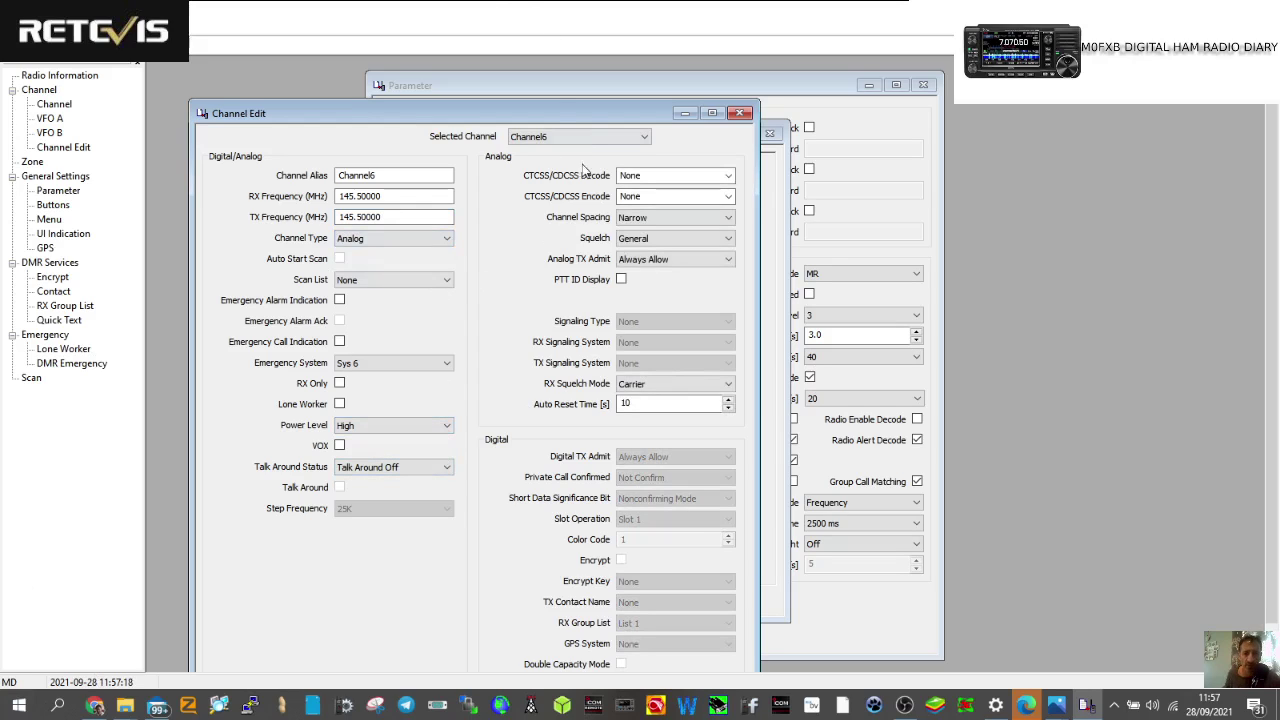
{"action": "left_click_drag", "start_coordinate": [587, 115], "coordinate": [596, 59]}
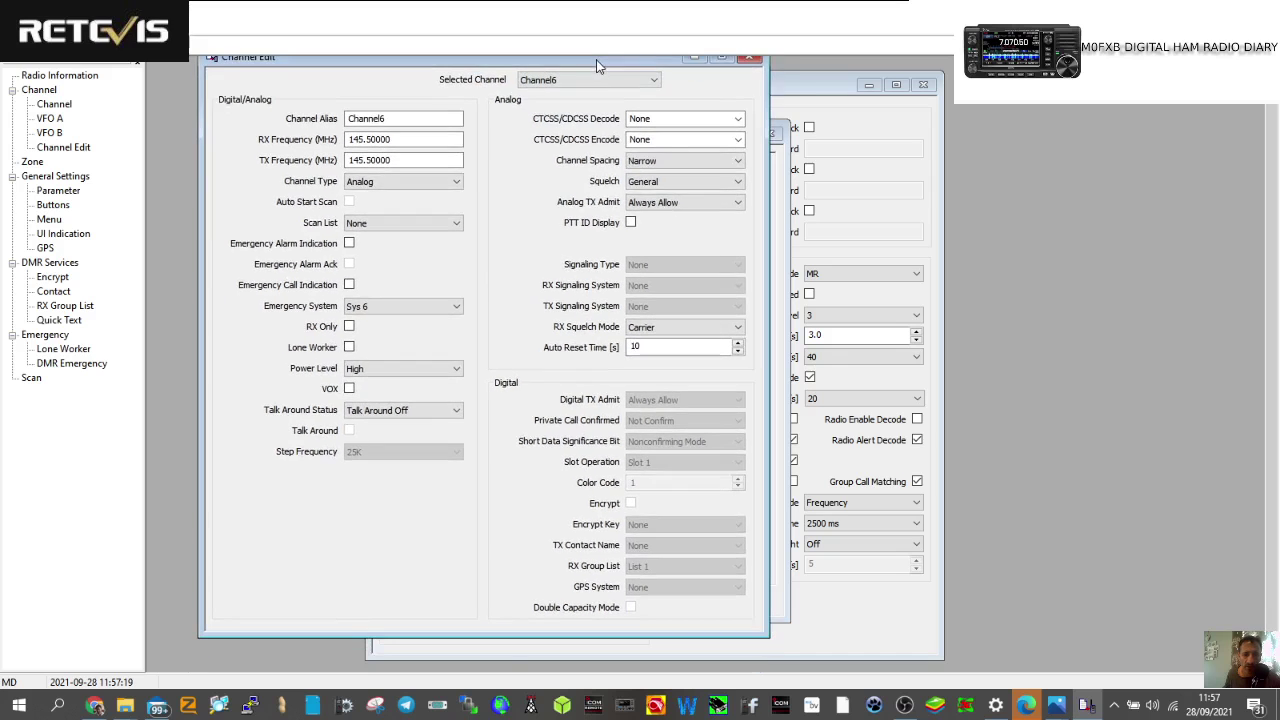
{"action": "left_click", "coordinate": [749, 58]}
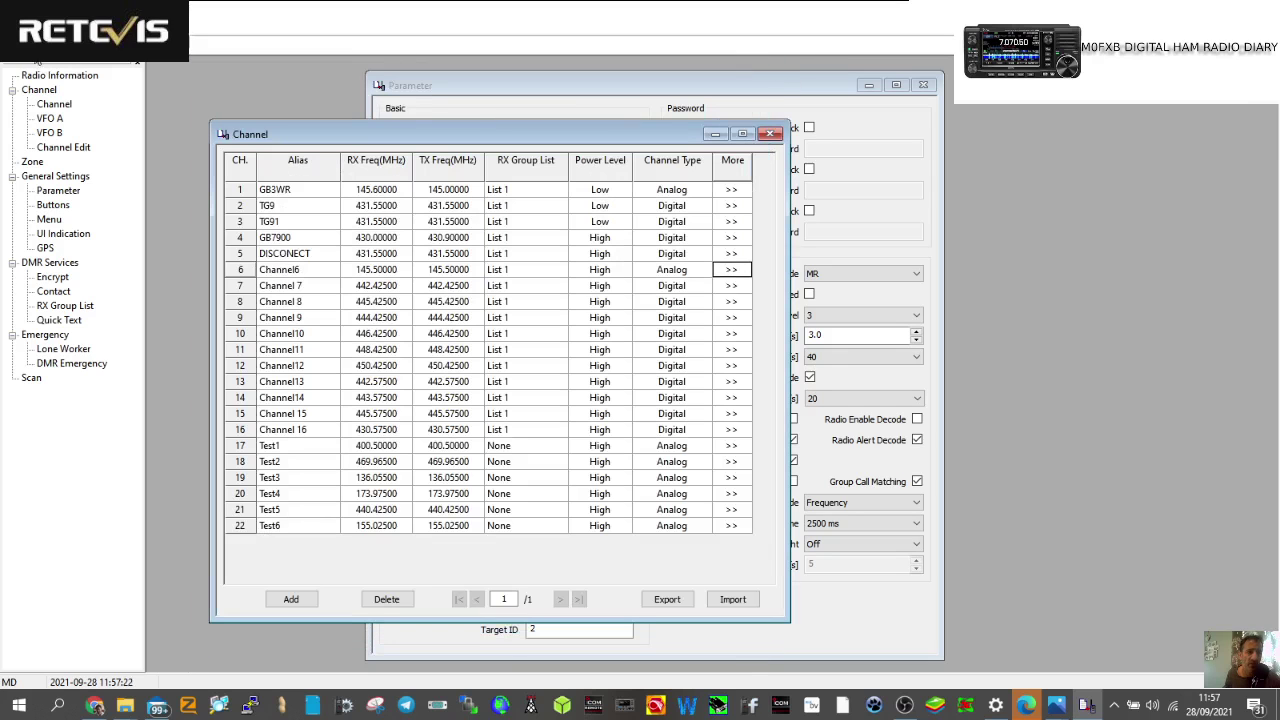
{"action": "left_click", "coordinate": [667, 385]}
{"action": "left_click", "coordinate": [769, 134]}
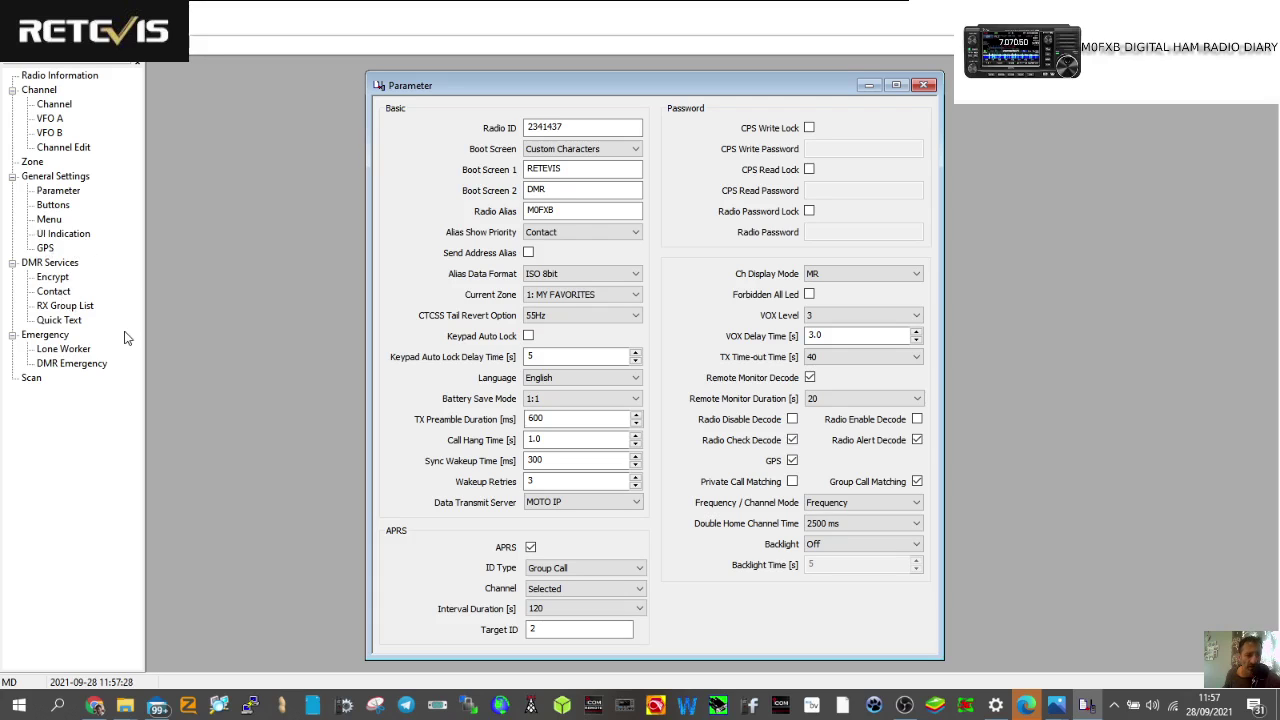
{"action": "double_click", "coordinate": [32, 163]}
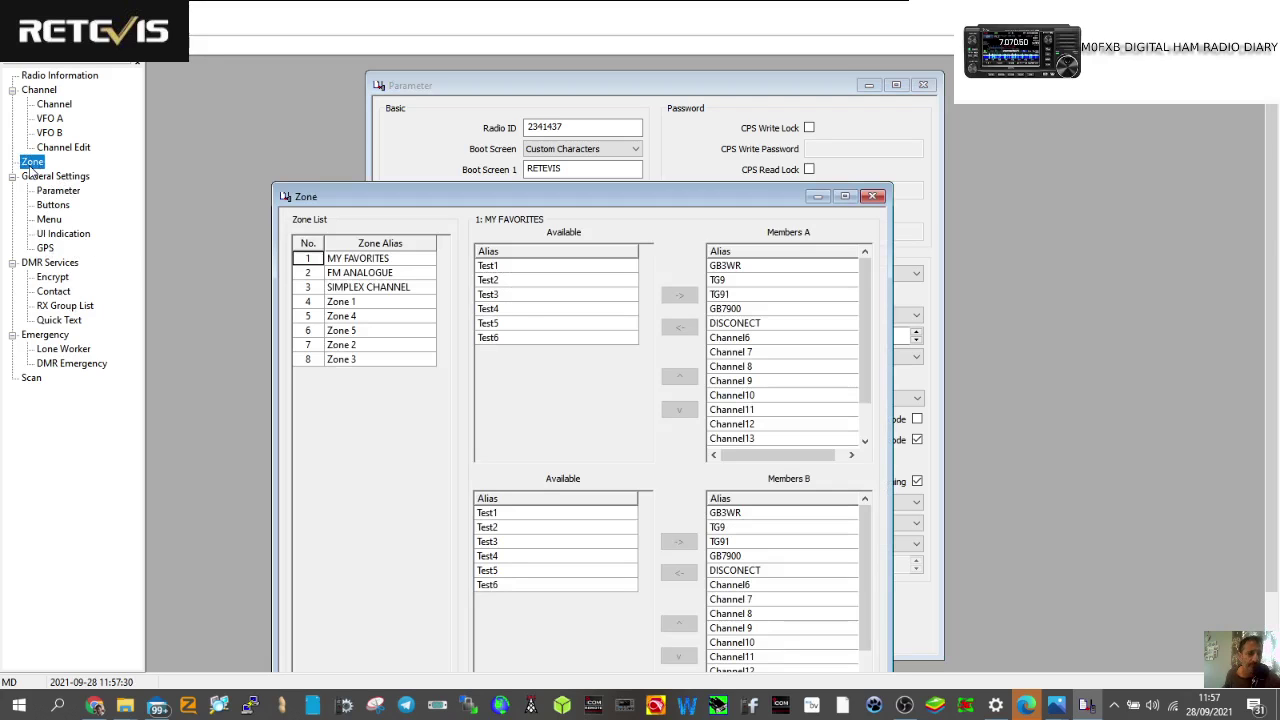
{"action": "left_click", "coordinate": [360, 289]}
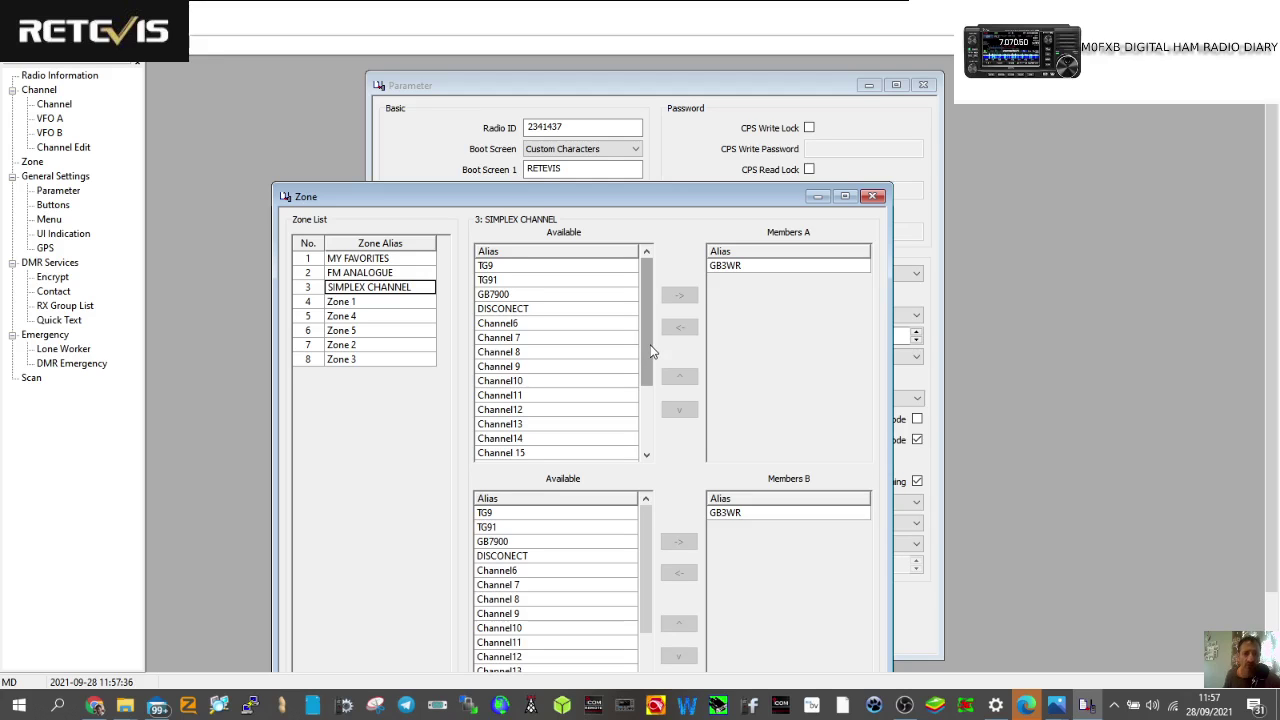
{"action": "left_click", "coordinate": [873, 197]}
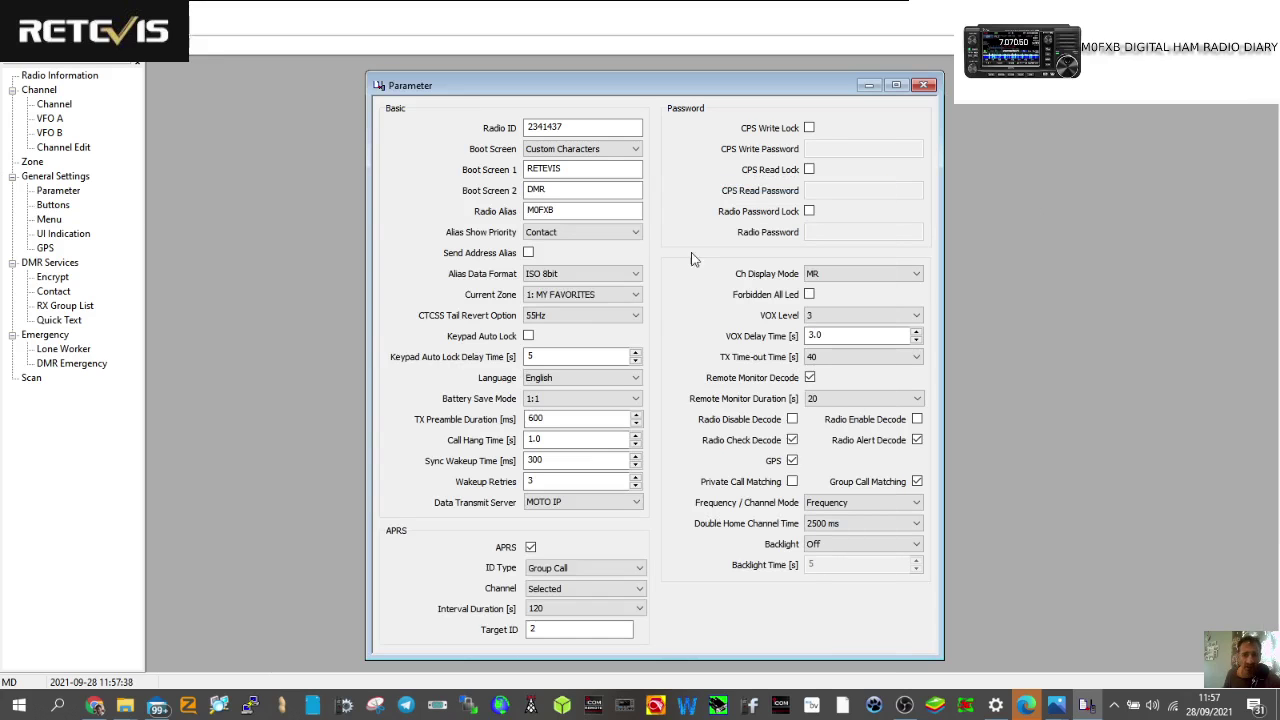
- Rename Channel6 as 145.500 in the channel list and save the change to RT72-L0202001.data
{"action": "left_click", "coordinate": [58, 108]}
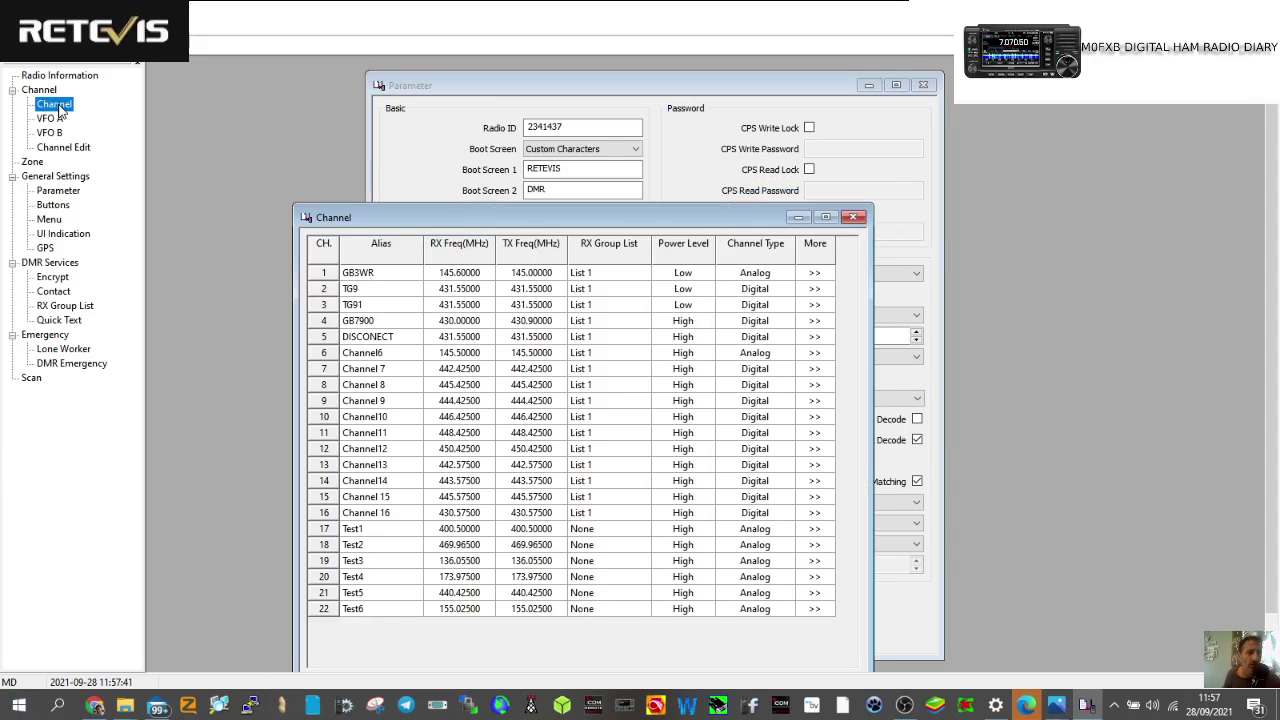
{"action": "left_click", "coordinate": [366, 356]}
{"action": "left_click", "coordinate": [365, 357]}
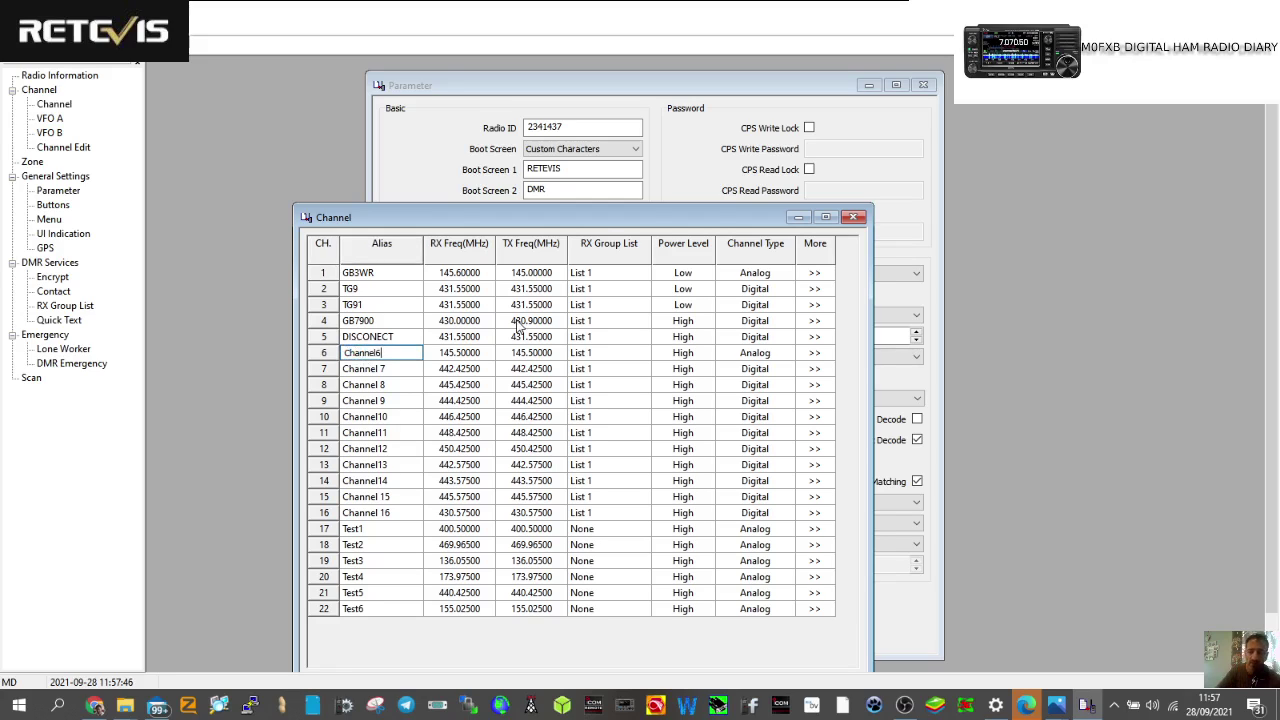
{"action": "type", "text": "145.500"}
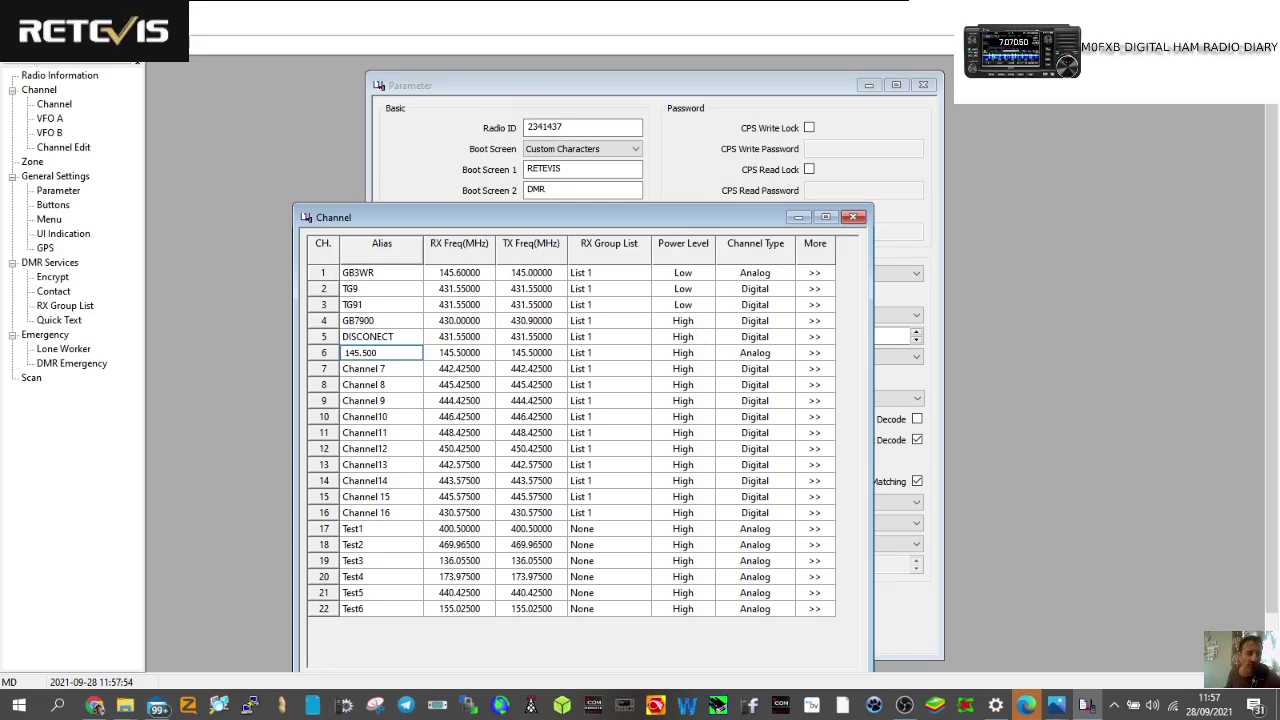
{"action": "key", "text": "ctrl+s"}
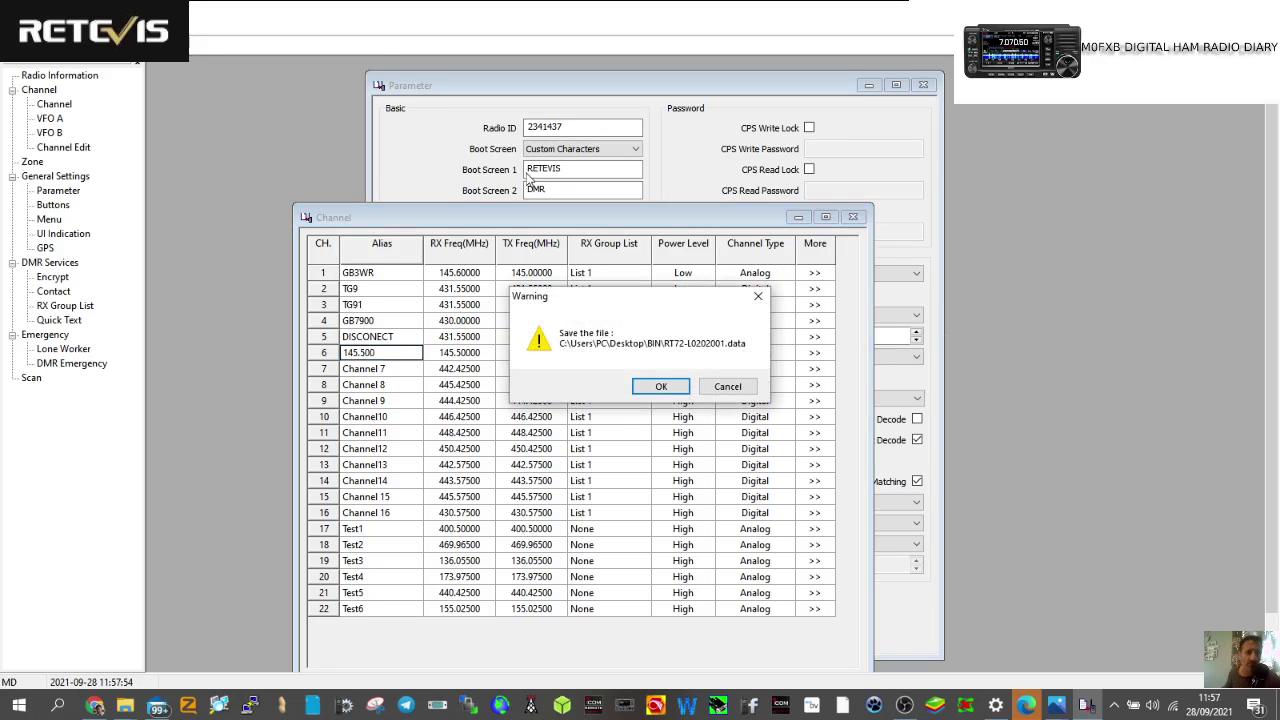
{"action": "left_click", "coordinate": [658, 389]}
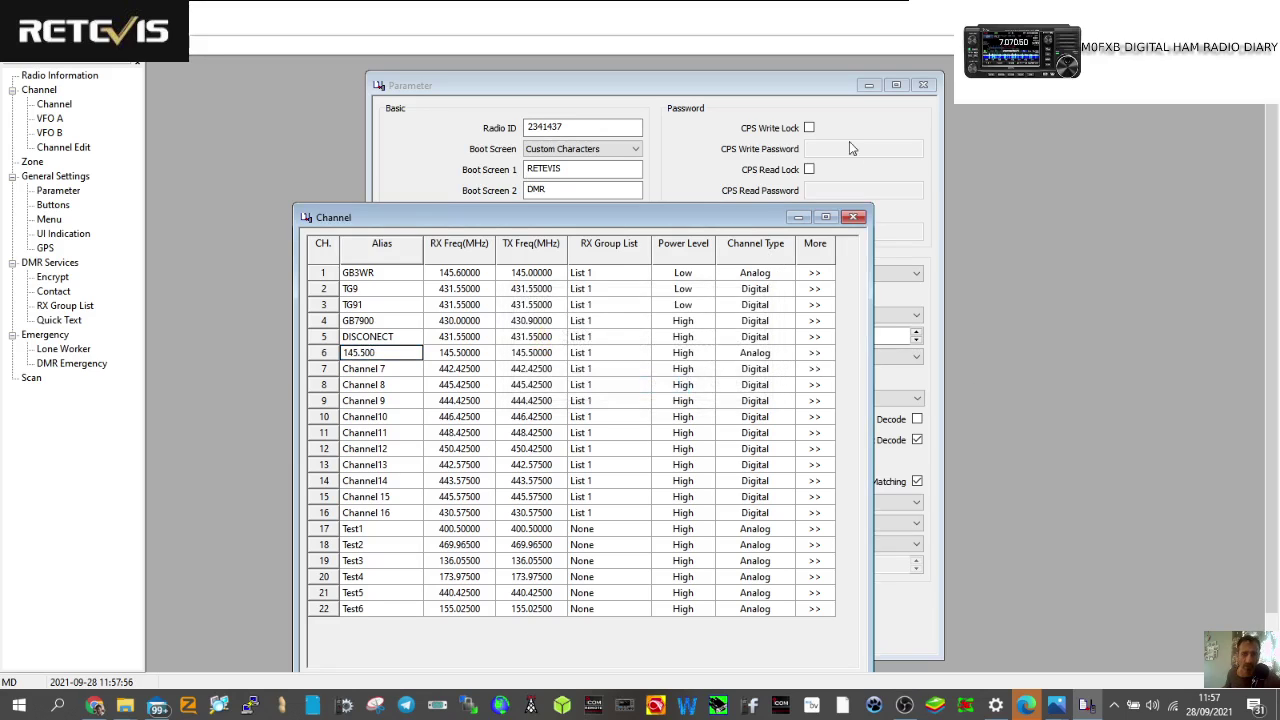
{"action": "left_click", "coordinate": [853, 218]}
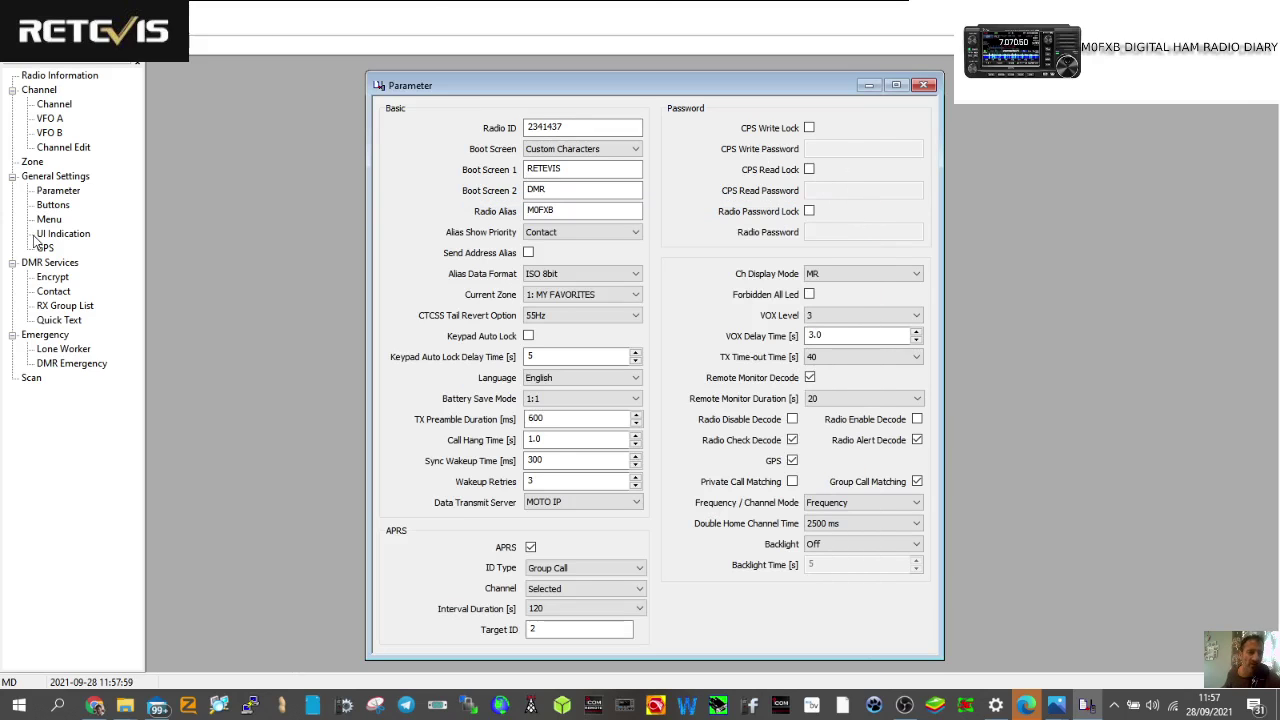
- Add channel 145.500 to Members A of the SIMPLEX CHANNEL zone and close the zone and parameter settings
{"action": "left_click", "coordinate": [32, 164]}
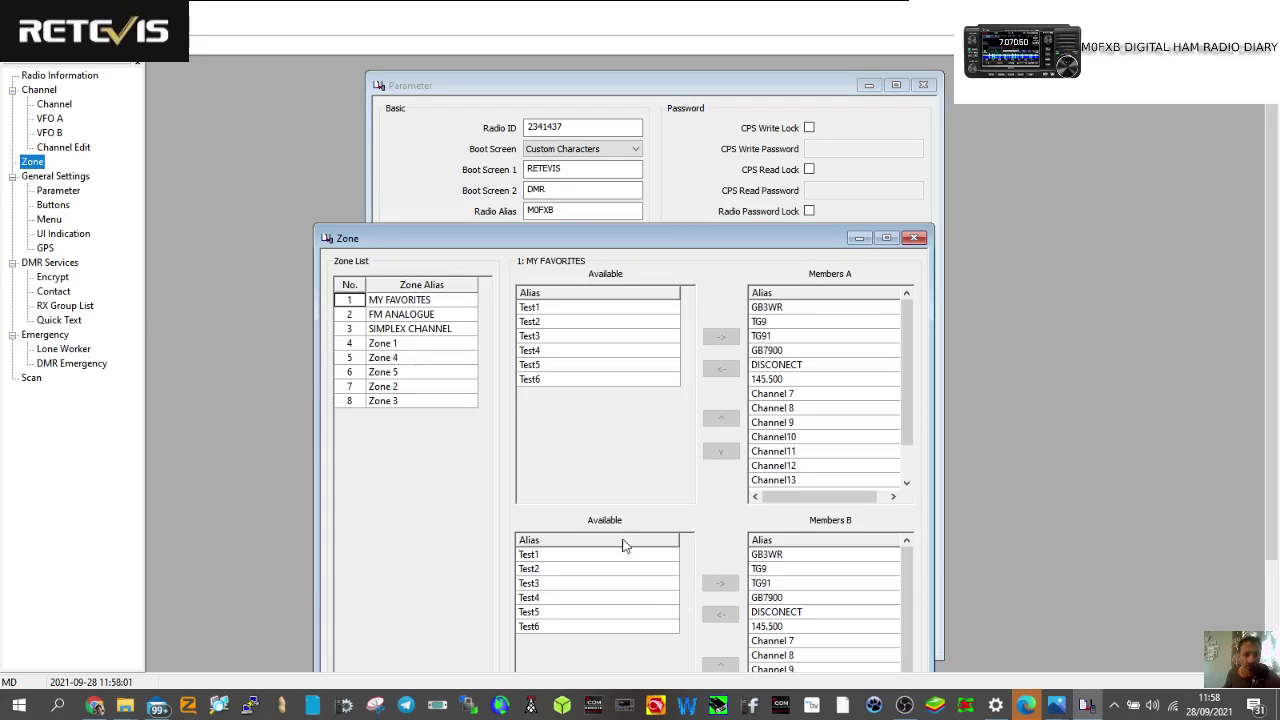
{"action": "left_click", "coordinate": [412, 333]}
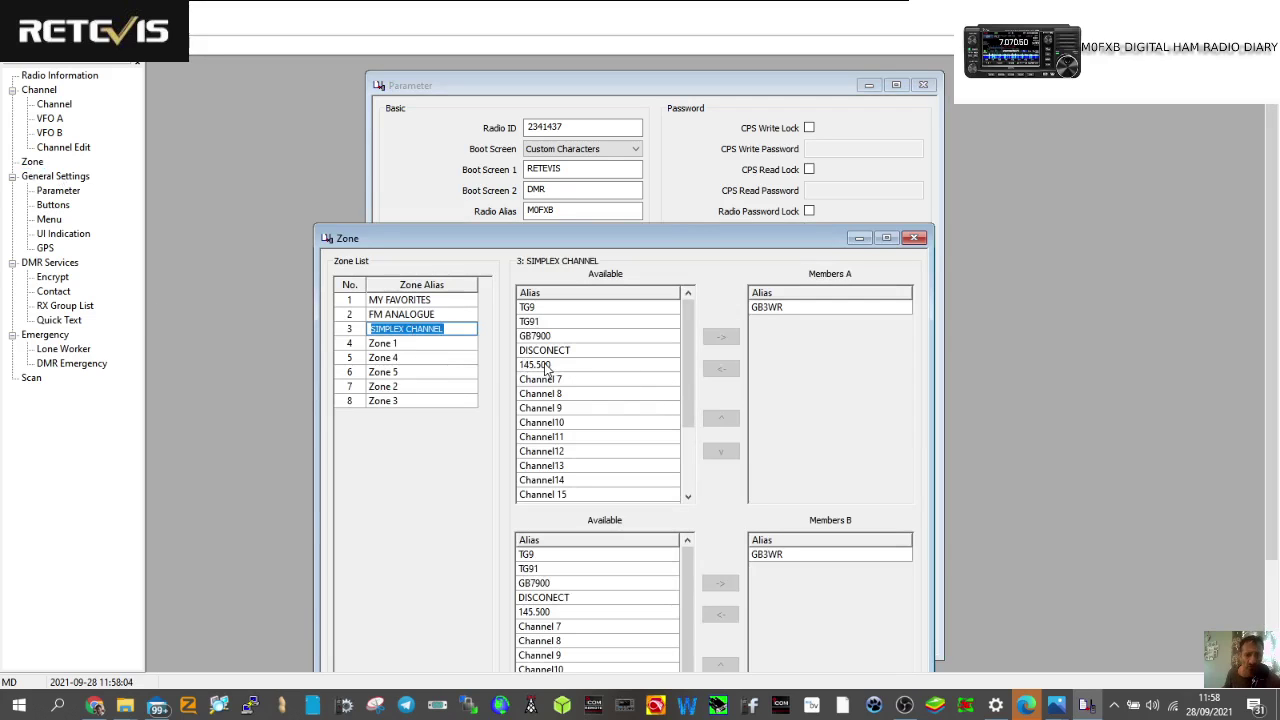
{"action": "left_click", "coordinate": [547, 366]}
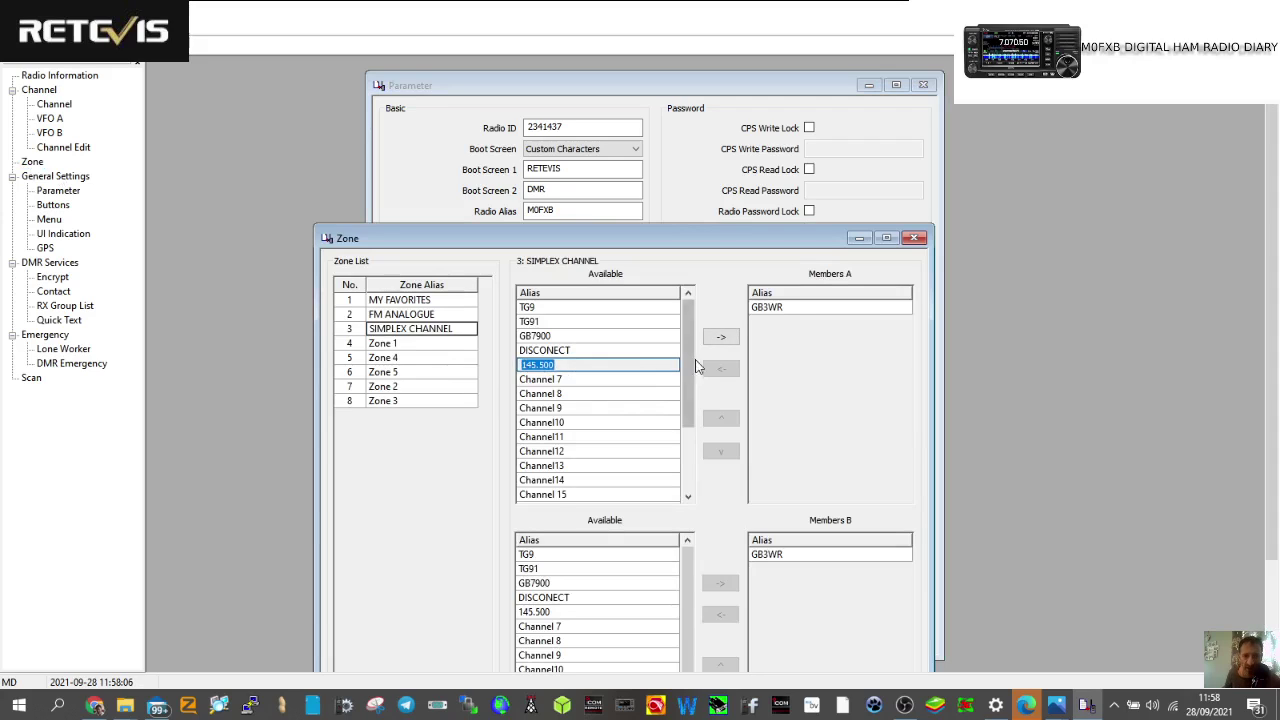
{"action": "left_click", "coordinate": [722, 338]}
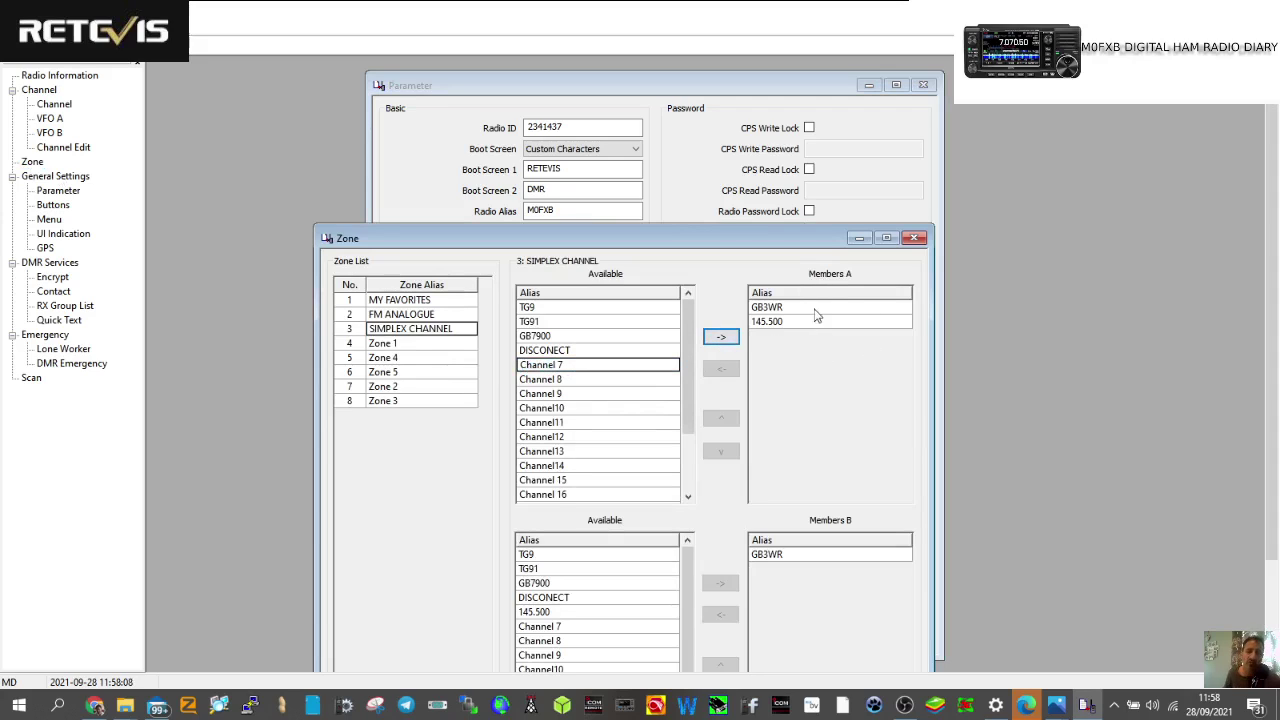
{"action": "left_click", "coordinate": [913, 237]}
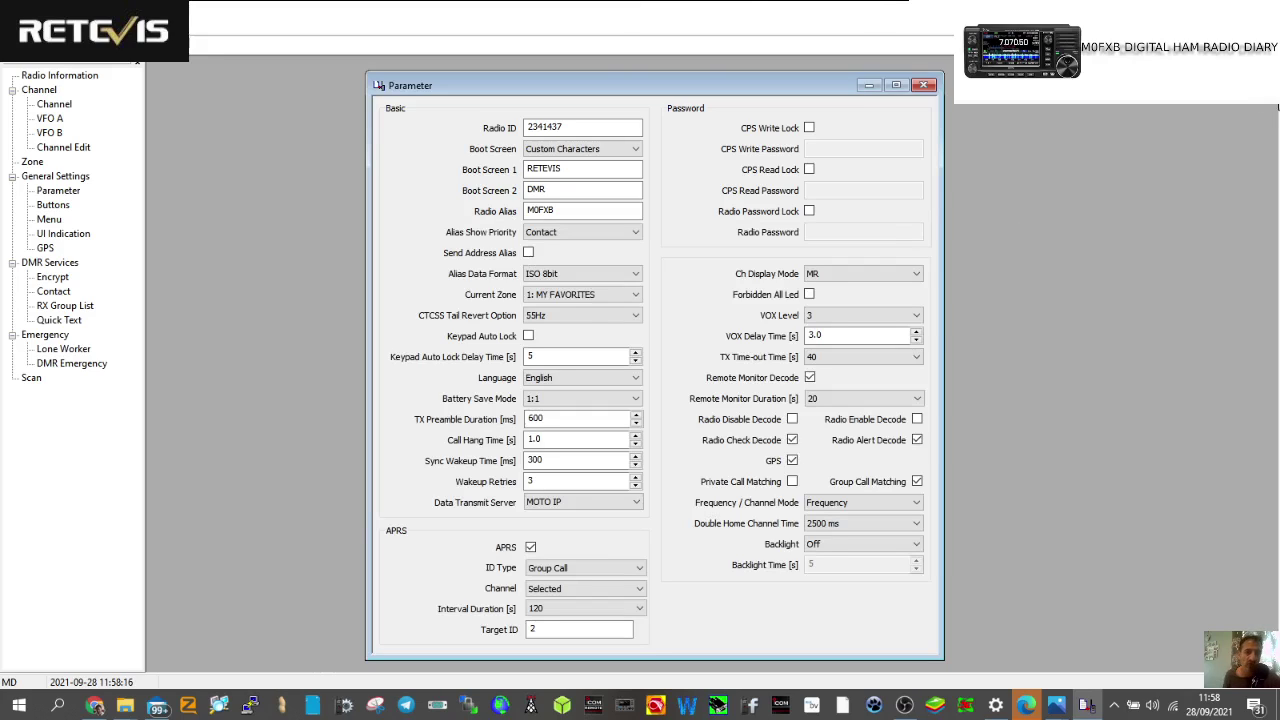
{"action": "left_click", "coordinate": [924, 84]}
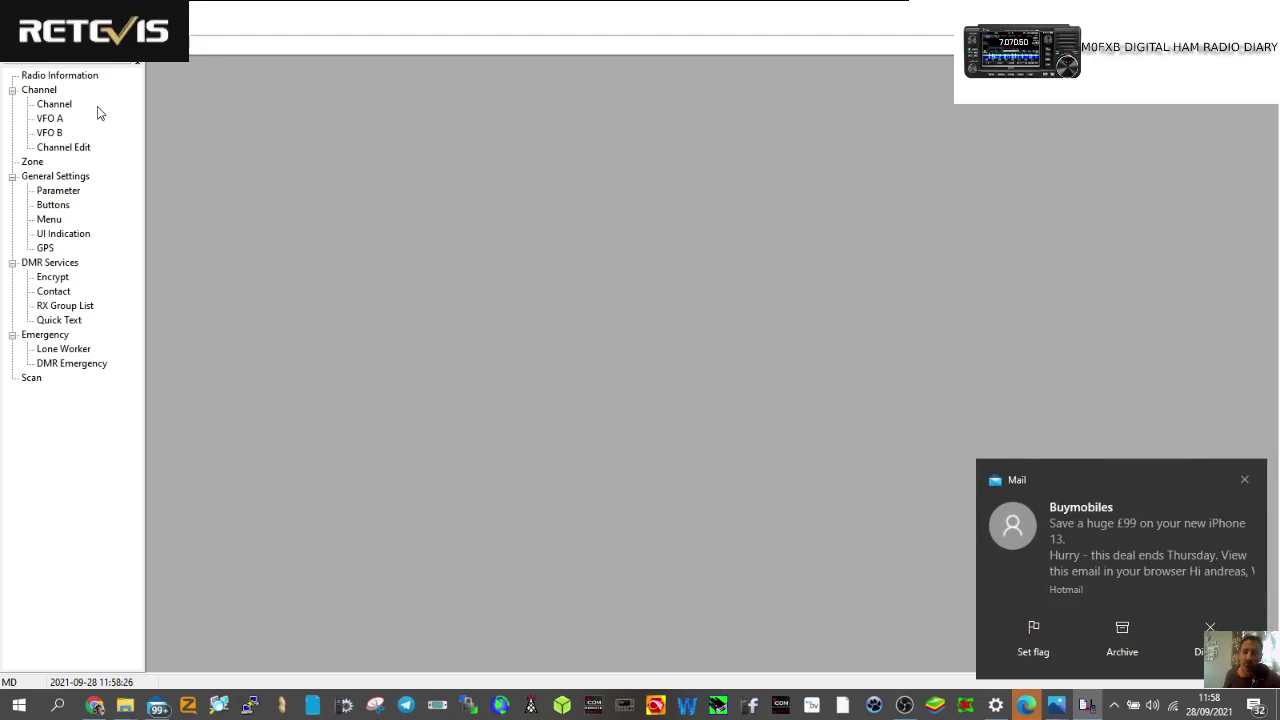
- Dismiss the mail notification and try to write the codeplug data to the radio
{"action": "left_click", "coordinate": [1246, 481]}
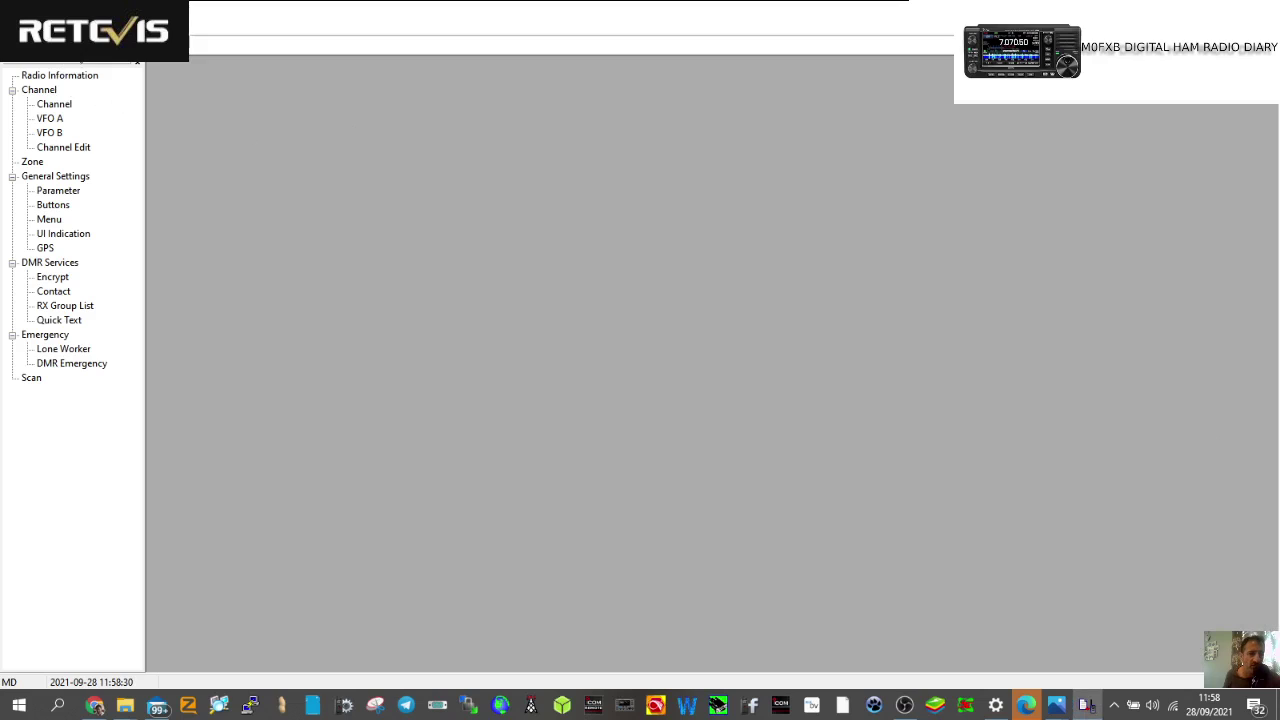
{"action": "left_click", "coordinate": [86, 50]}
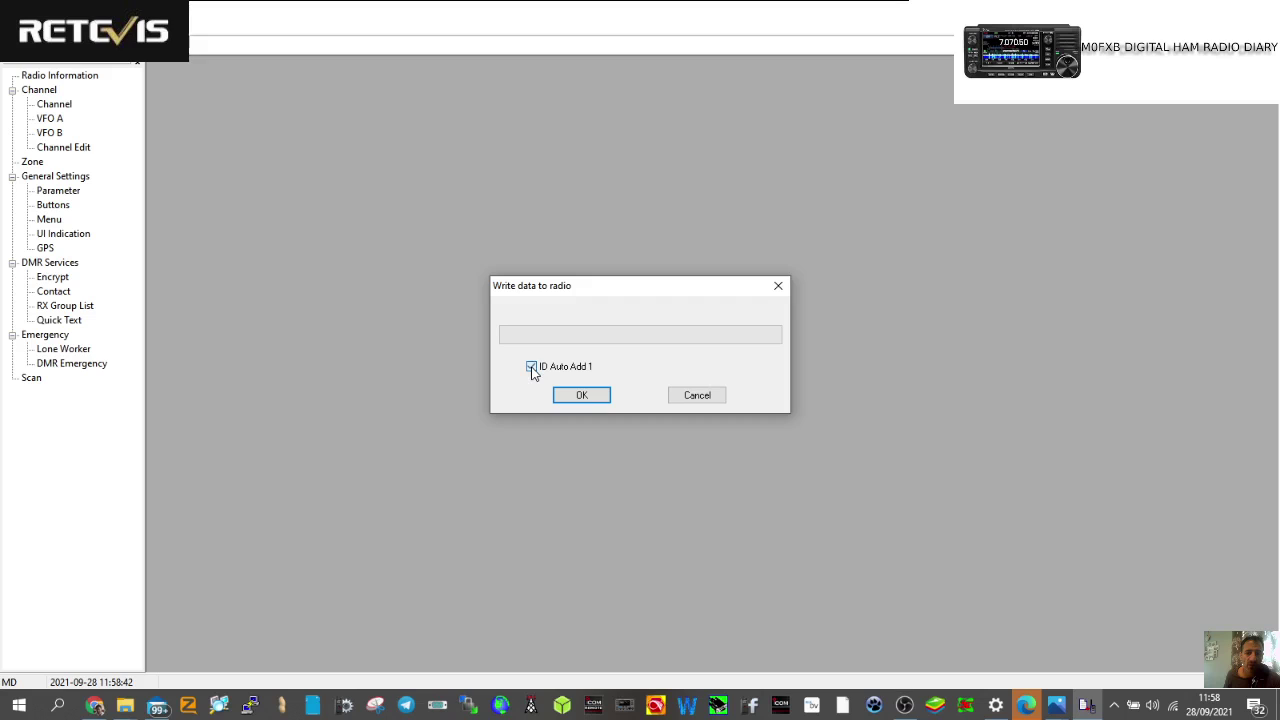
{"action": "left_click", "coordinate": [583, 396]}
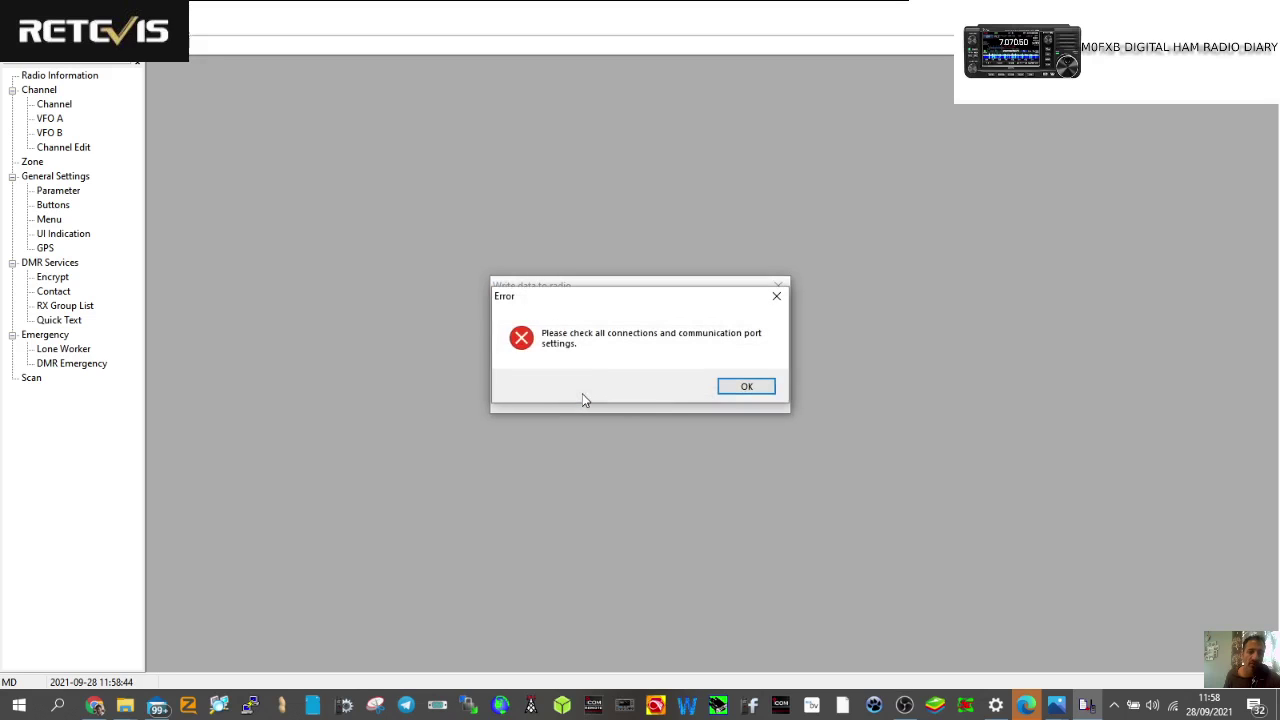
{"action": "left_click", "coordinate": [740, 390]}
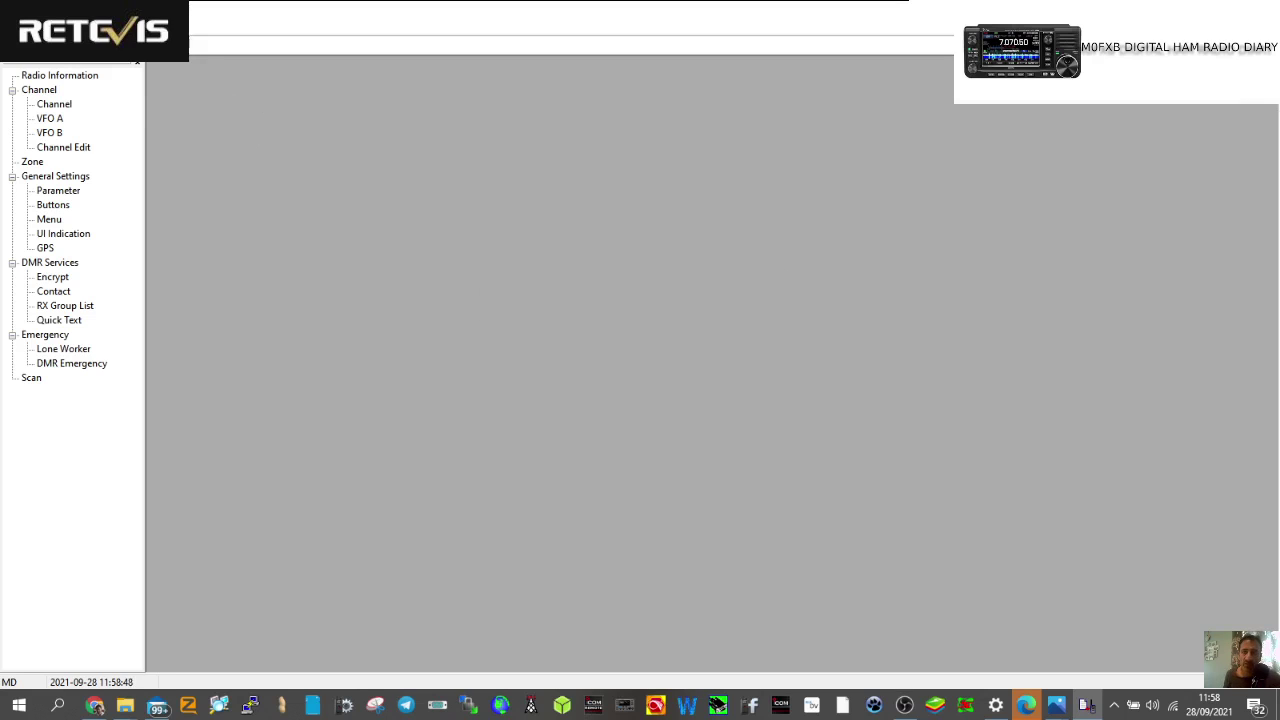
- Switch to the browser showing the RT72 Firmware/Software support page
{"action": "key", "text": "alt+Tab"}
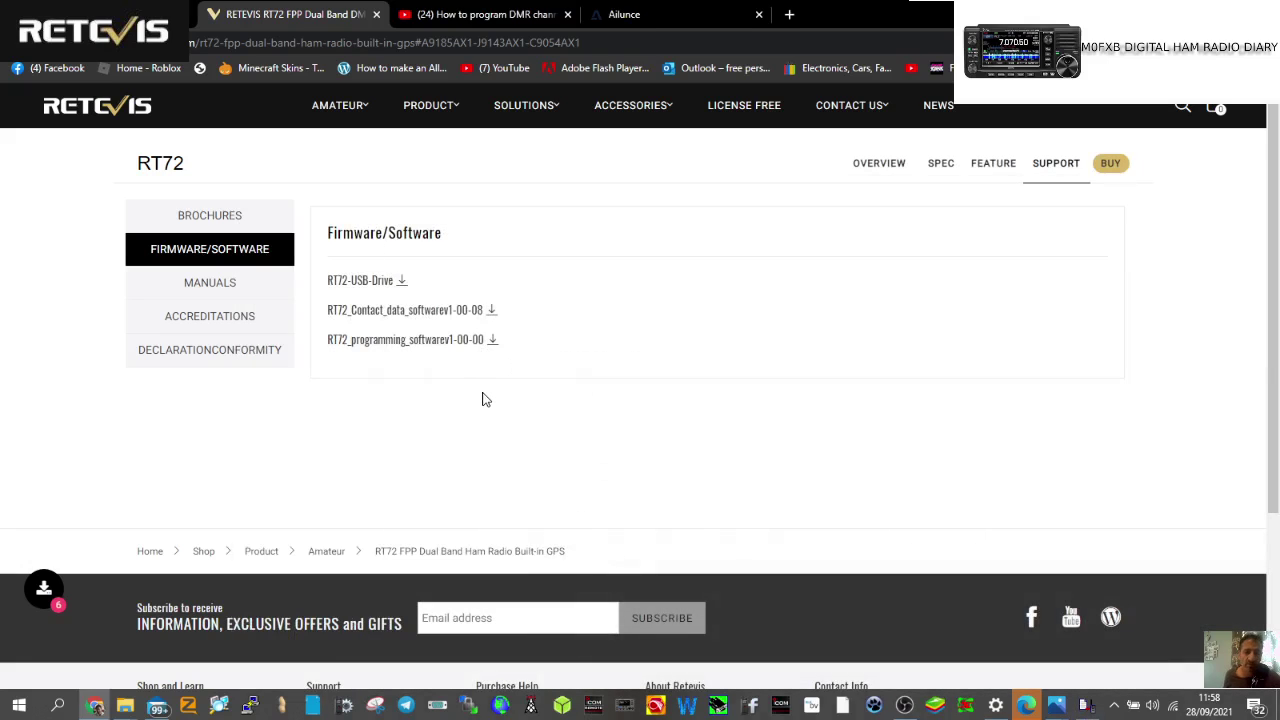